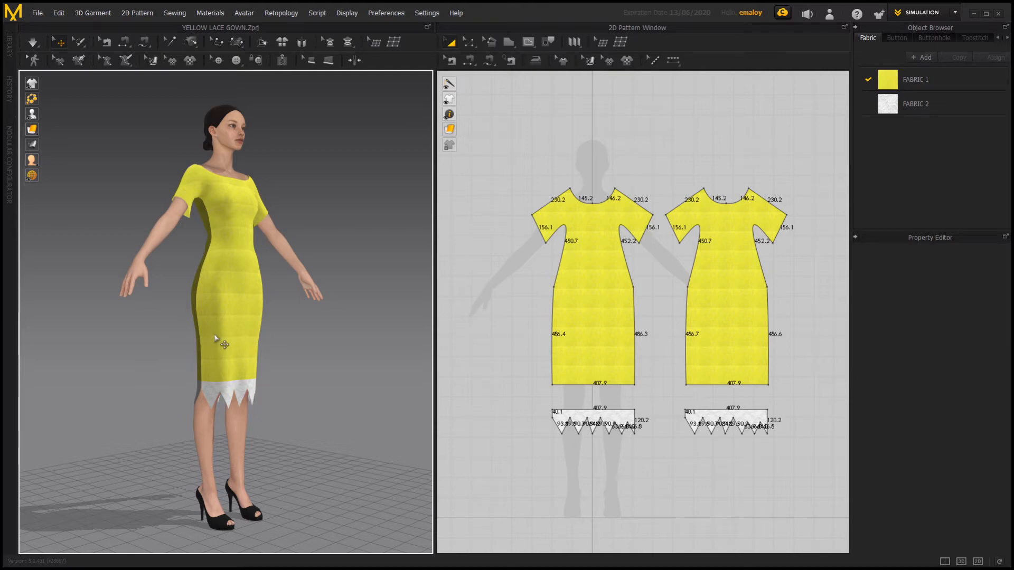
Step: Examine the finished yellow gown from the front and close up around its zigzag lace hem
{"action": "right_click_drag", "start_coordinate": [273, 299], "coordinate": [214, 305]}
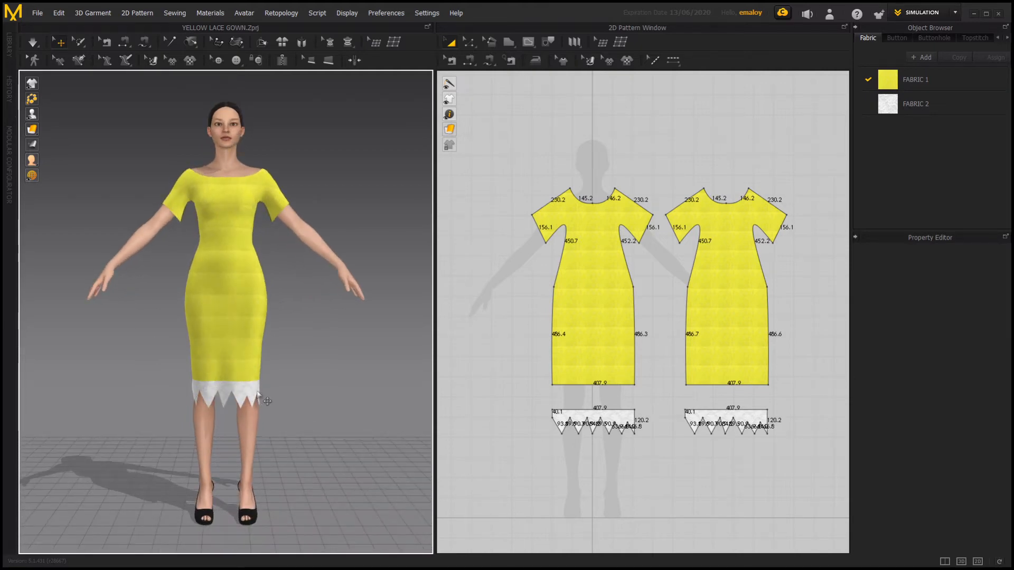
{"action": "right_click_drag", "start_coordinate": [319, 391], "coordinate": [294, 403]}
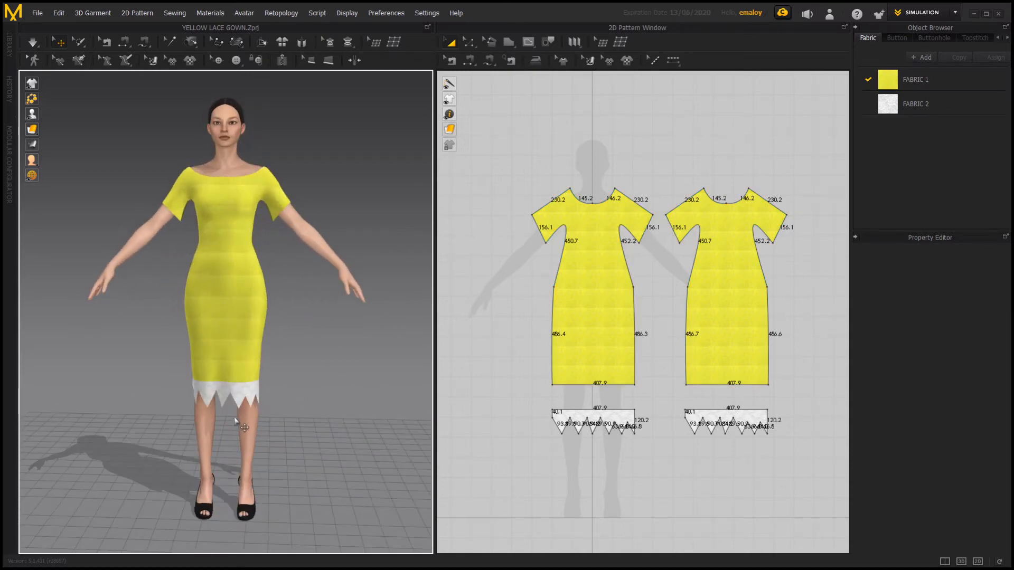
{"action": "scroll", "coordinate": [235, 419], "scroll_direction": "up", "scroll_amount": 6}
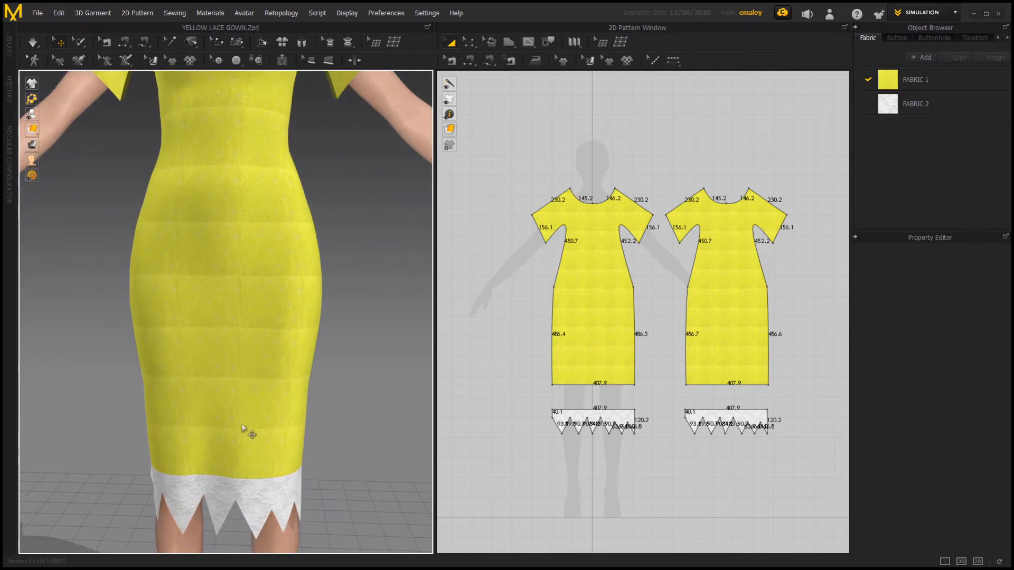
{"action": "scroll", "coordinate": [242, 427], "scroll_direction": "down", "scroll_amount": 3}
{"action": "left_click", "coordinate": [242, 426]}
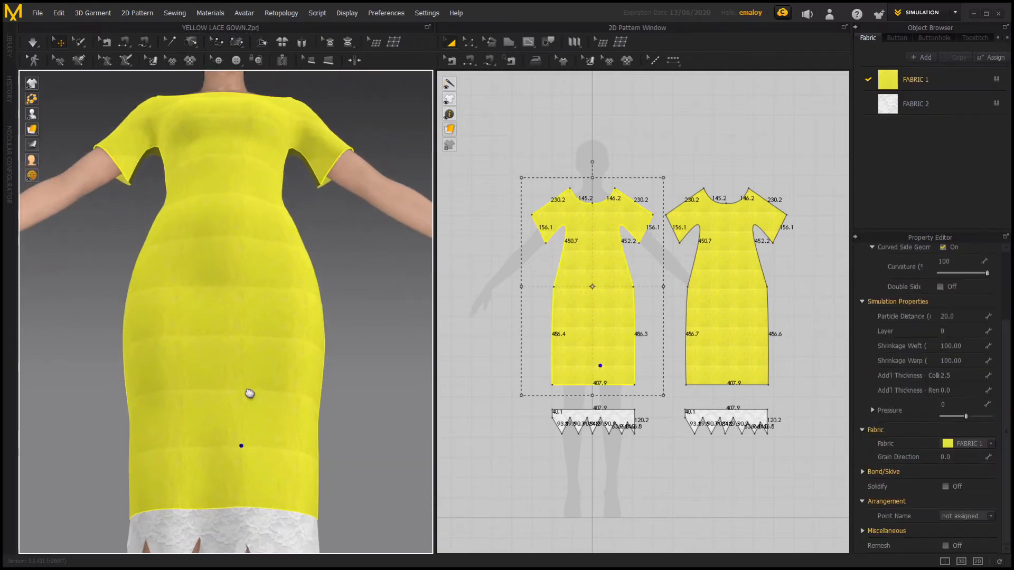
{"action": "middle_click_drag", "start_coordinate": [250, 393], "coordinate": [268, 317]}
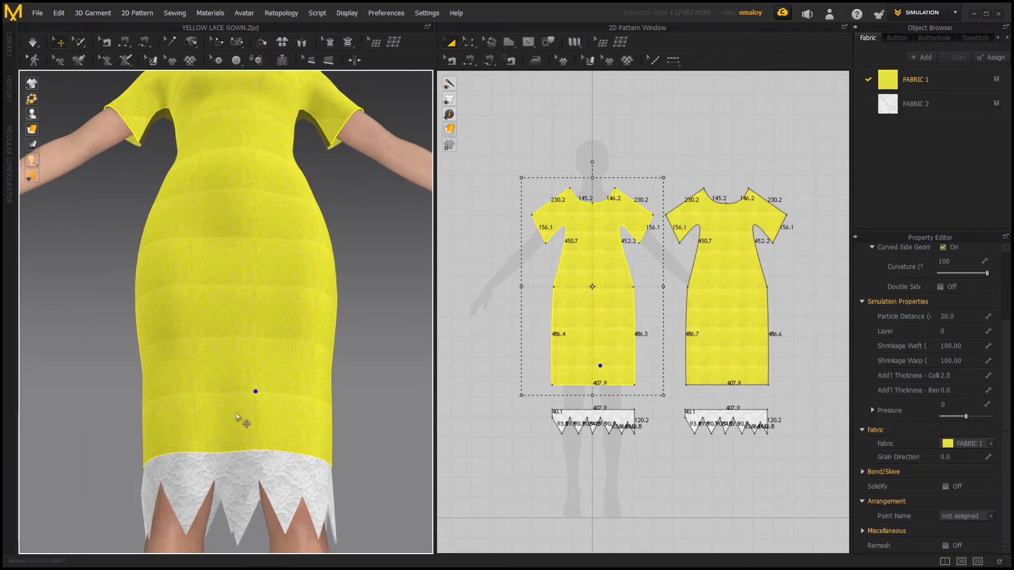
{"action": "middle_click_drag", "start_coordinate": [236, 417], "coordinate": [255, 267]}
{"action": "scroll", "coordinate": [248, 287], "scroll_direction": "up", "scroll_amount": 5}
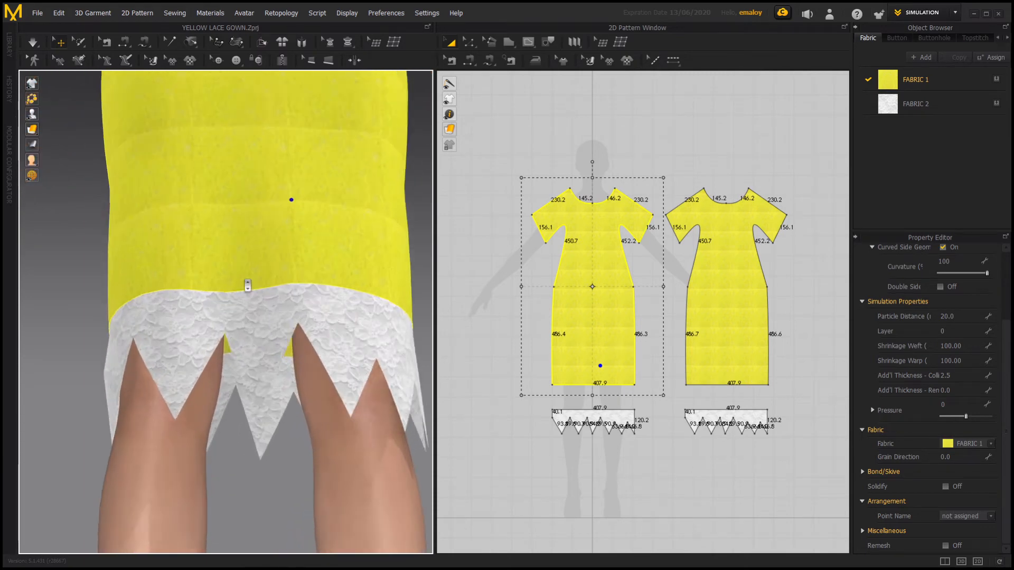
{"action": "scroll", "coordinate": [248, 285], "scroll_direction": "up", "scroll_amount": 4}
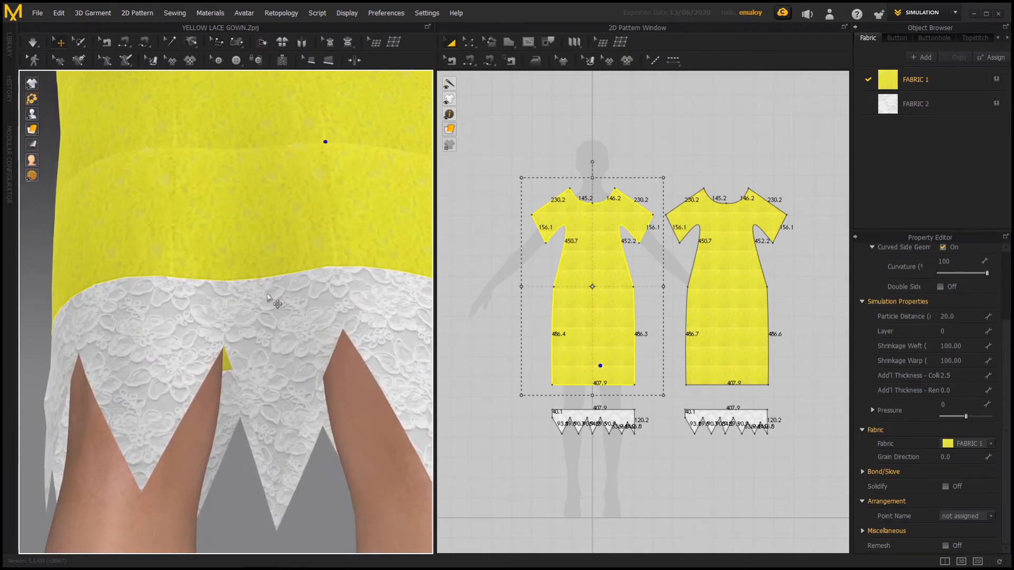
{"action": "scroll", "coordinate": [316, 190], "scroll_direction": "up", "scroll_amount": 2}
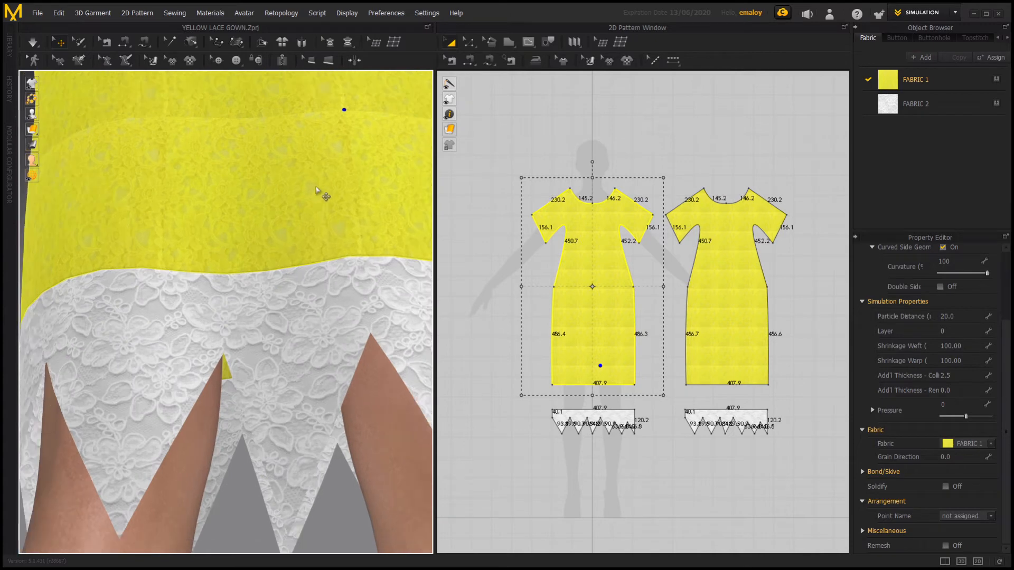
{"action": "scroll", "coordinate": [317, 190], "scroll_direction": "down", "scroll_amount": 10}
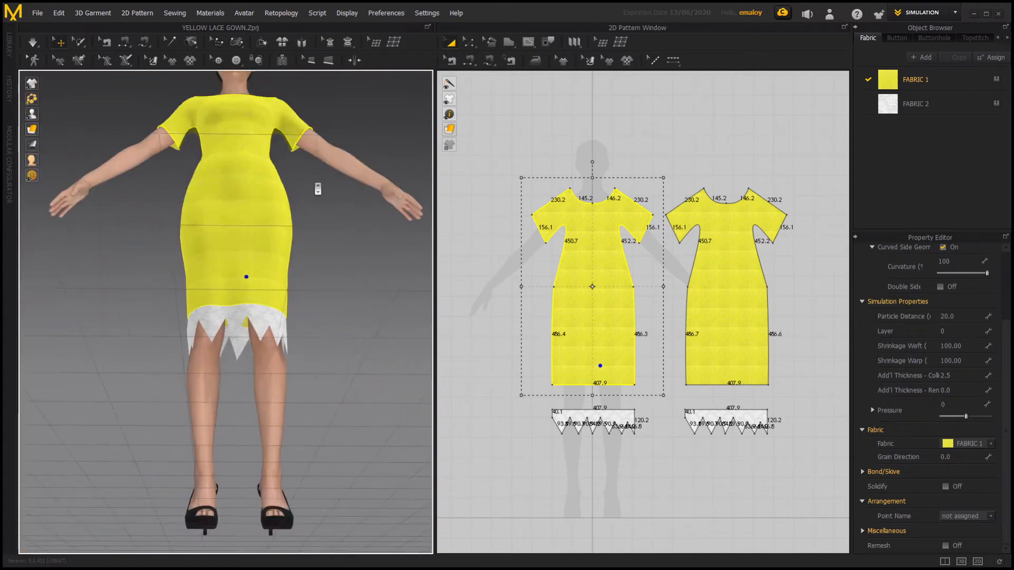
{"action": "scroll", "coordinate": [317, 189], "scroll_direction": "down", "scroll_amount": 5}
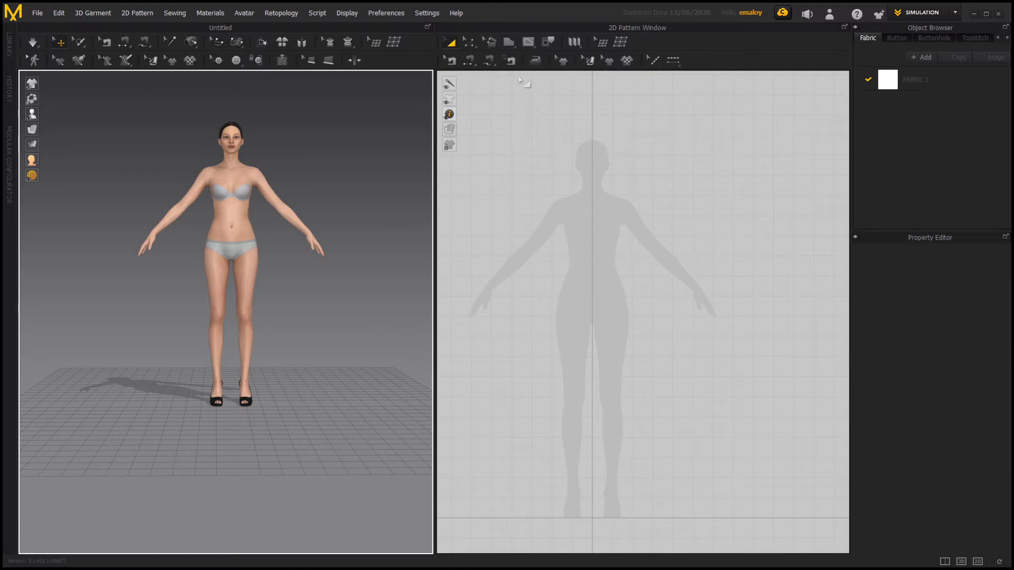
Step: Start a polygon half-dress outline at the centre line with neckline about 151 mm, shoulder 245 mm, sleeve opening 167 mm and under-sleeve edge 103 mm
{"action": "left_click", "coordinate": [511, 42]}
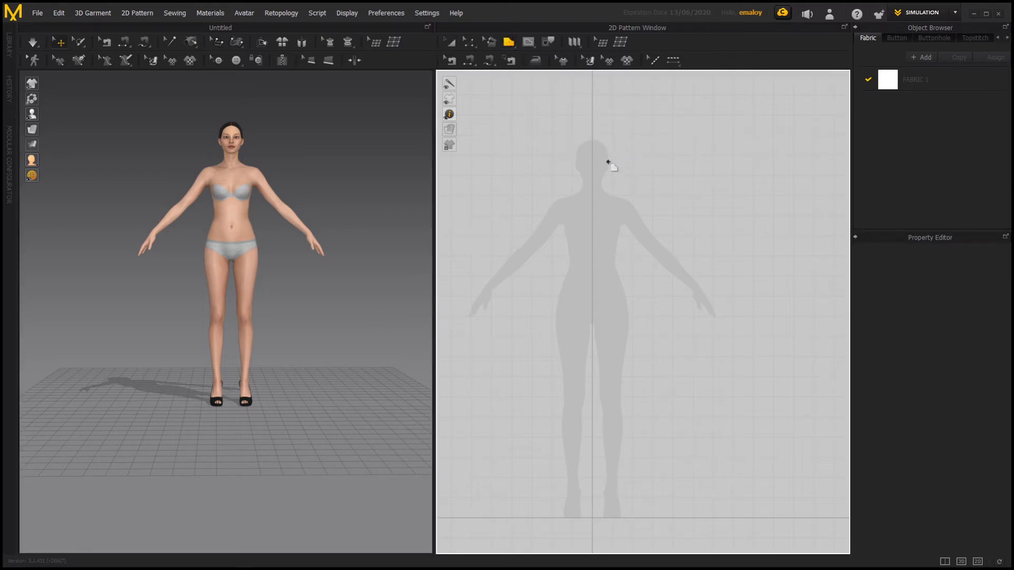
{"action": "left_click", "coordinate": [592, 203]}
{"action": "left_click", "coordinate": [568, 195]}
{"action": "key", "text": "Escape"}
{"action": "left_click", "coordinate": [592, 210]}
{"action": "left_click", "coordinate": [567, 194]}
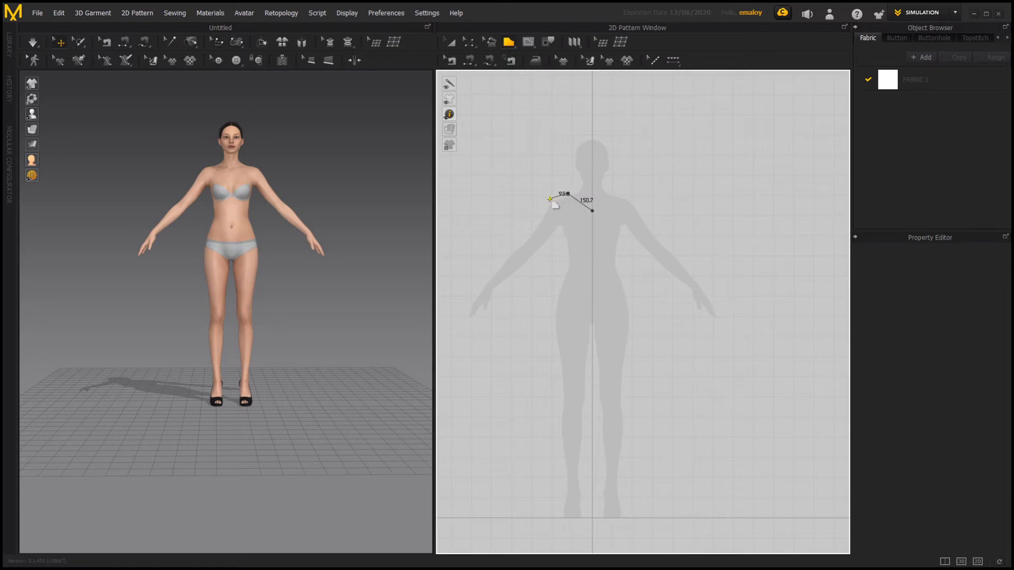
{"action": "left_click", "coordinate": [528, 222]}
{"action": "left_click", "coordinate": [552, 244]}
{"action": "left_click", "coordinate": [563, 227]}
Step: Finish the half-dress outline with side segments about 281 and 873 mm and a 252 mm hem, closing it up the centre line
{"action": "left_click", "coordinate": [559, 283]}
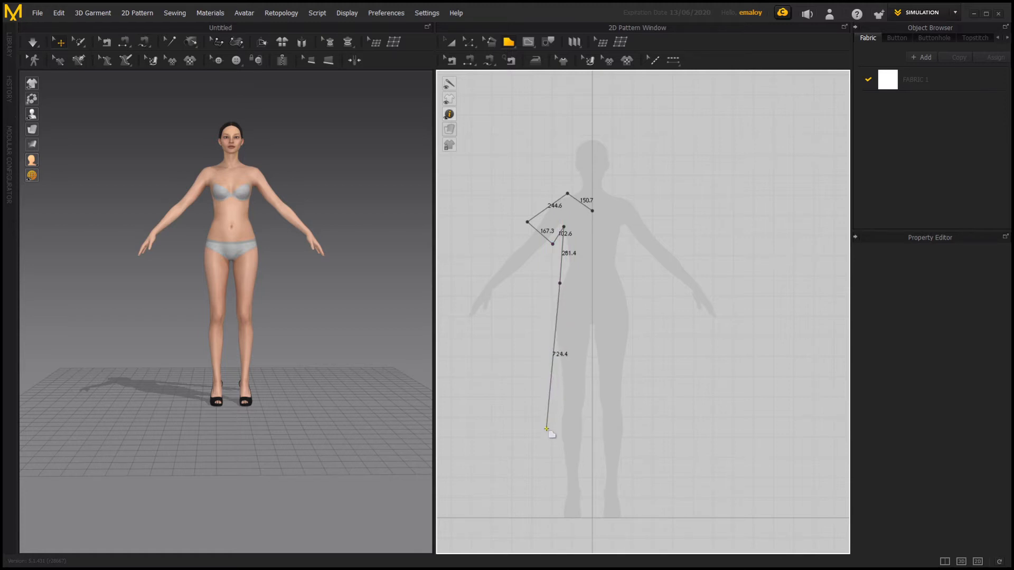
{"action": "left_click", "coordinate": [541, 457]}
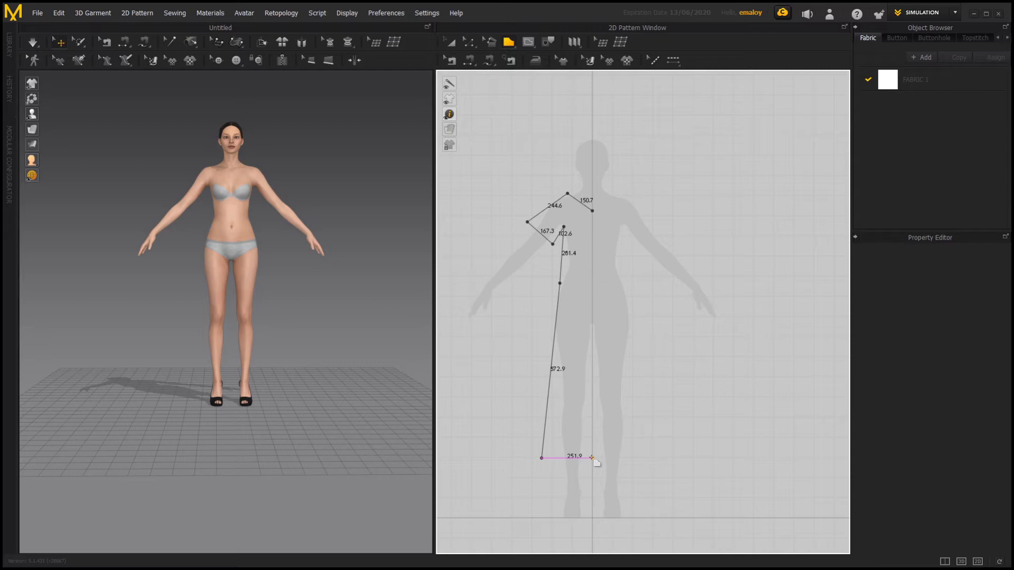
{"action": "left_click", "coordinate": [591, 458]}
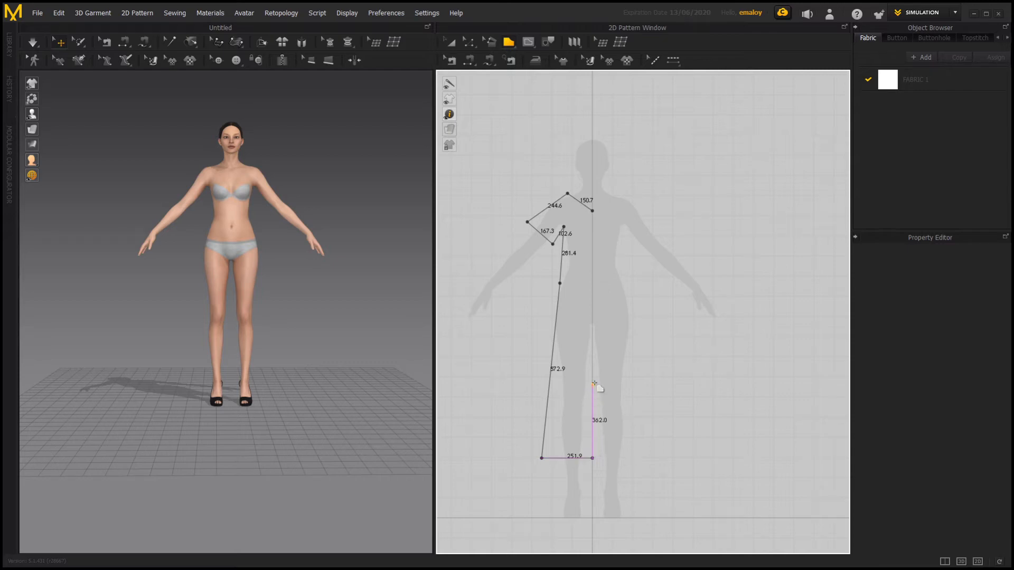
{"action": "left_click", "coordinate": [593, 211]}
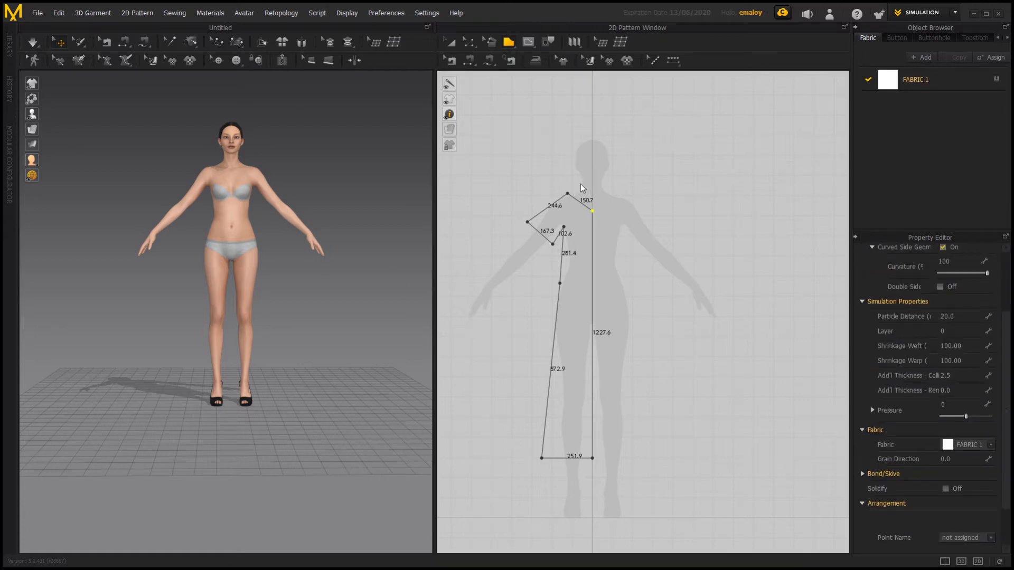
Step: Unfold the half-dress pattern across its vertical centre edge to make a full symmetrical front piece
{"action": "left_click", "coordinate": [470, 43]}
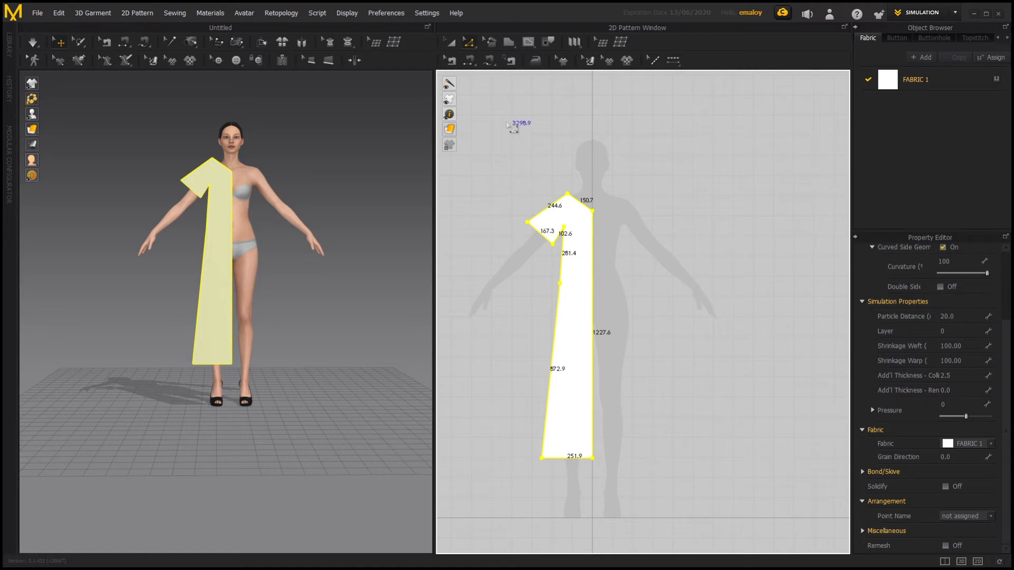
{"action": "left_click", "coordinate": [590, 295]}
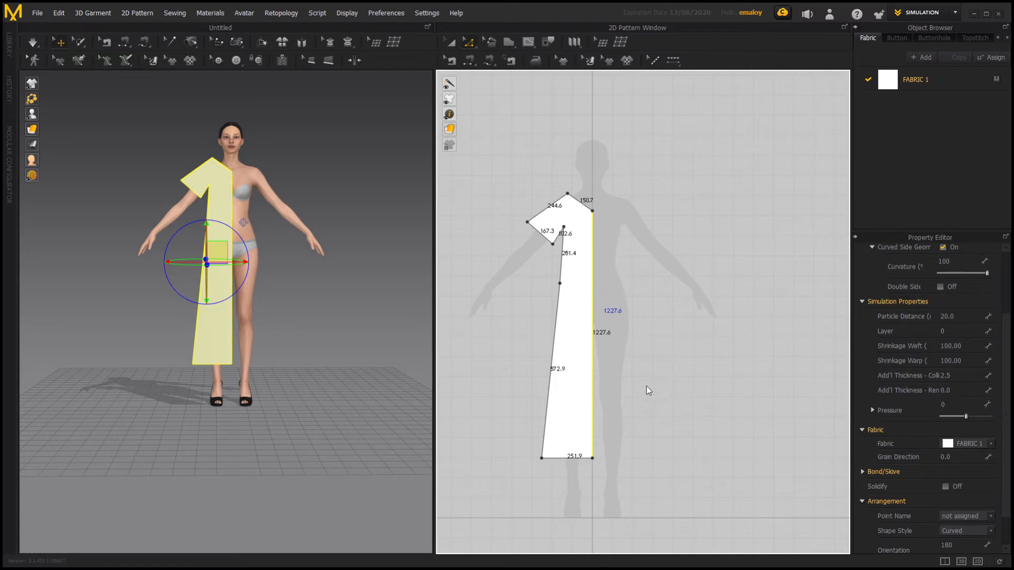
{"action": "key", "text": "ctrl+u"}
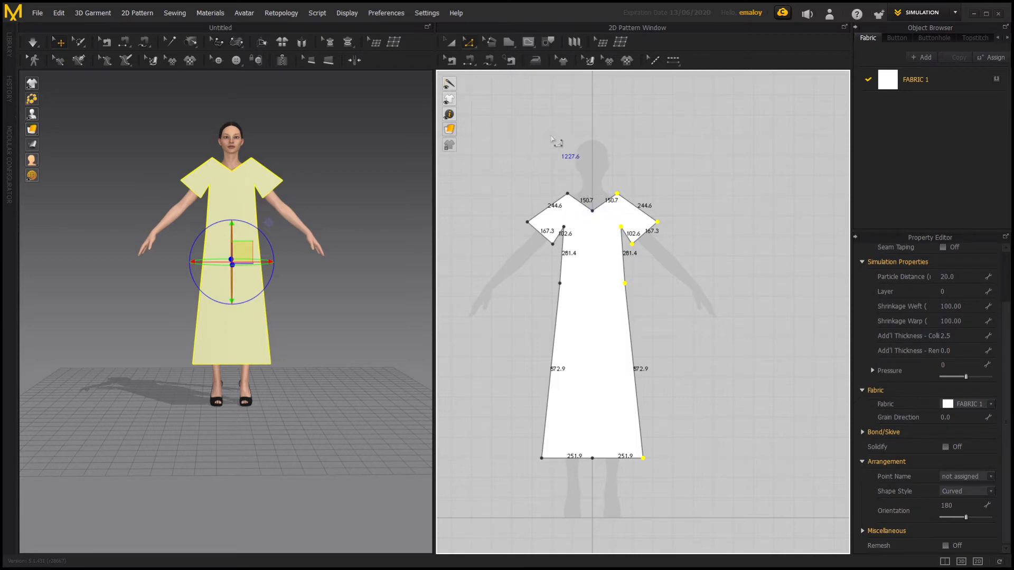
Step: Curve both halves of the neckline downward with Edit Curvature until each is about 165 mm long
{"action": "left_click", "coordinate": [469, 42]}
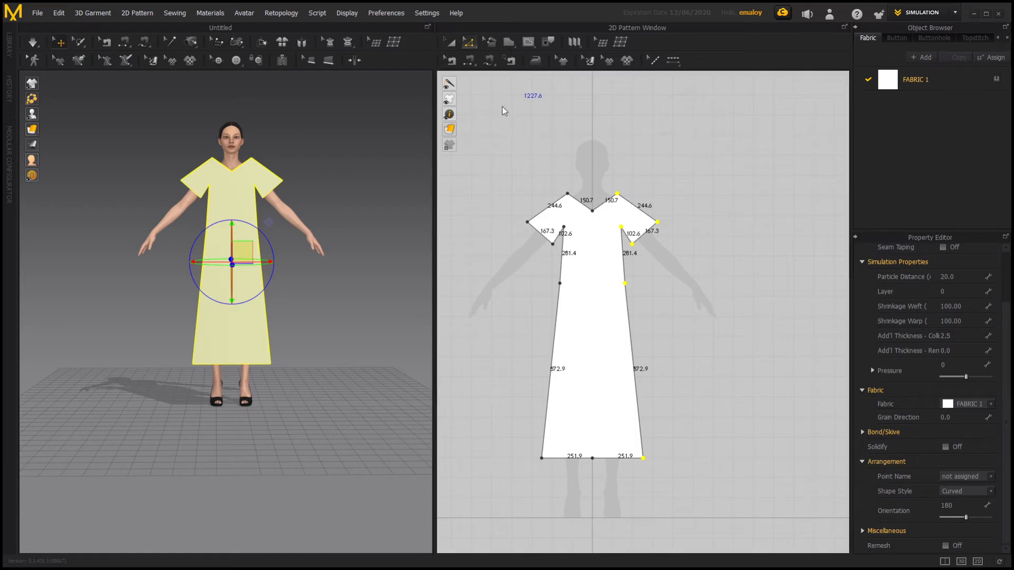
{"action": "key", "text": "c"}
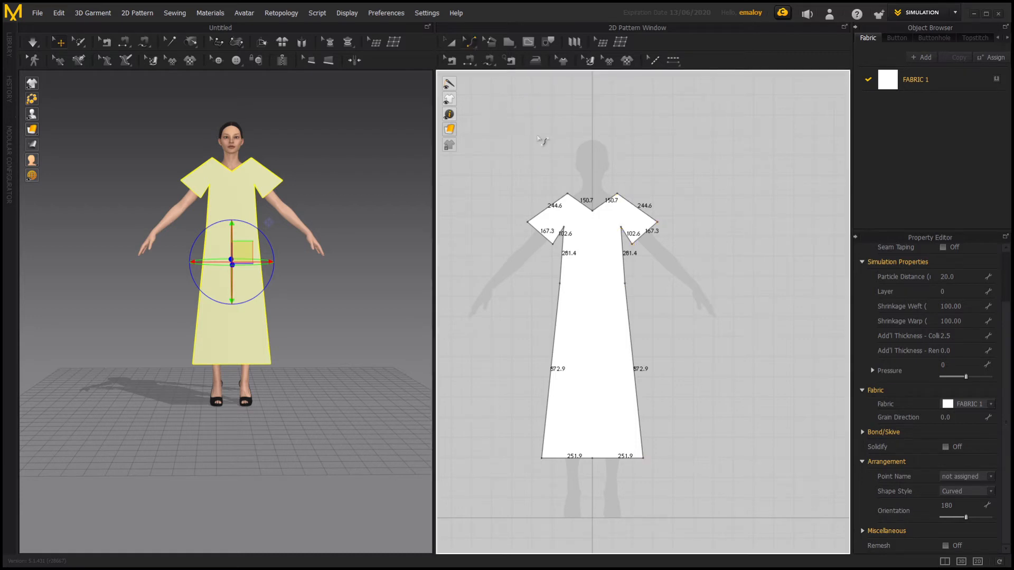
{"action": "left_click", "coordinate": [584, 207]}
{"action": "left_click_drag", "start_coordinate": [585, 207], "coordinate": [581, 210]}
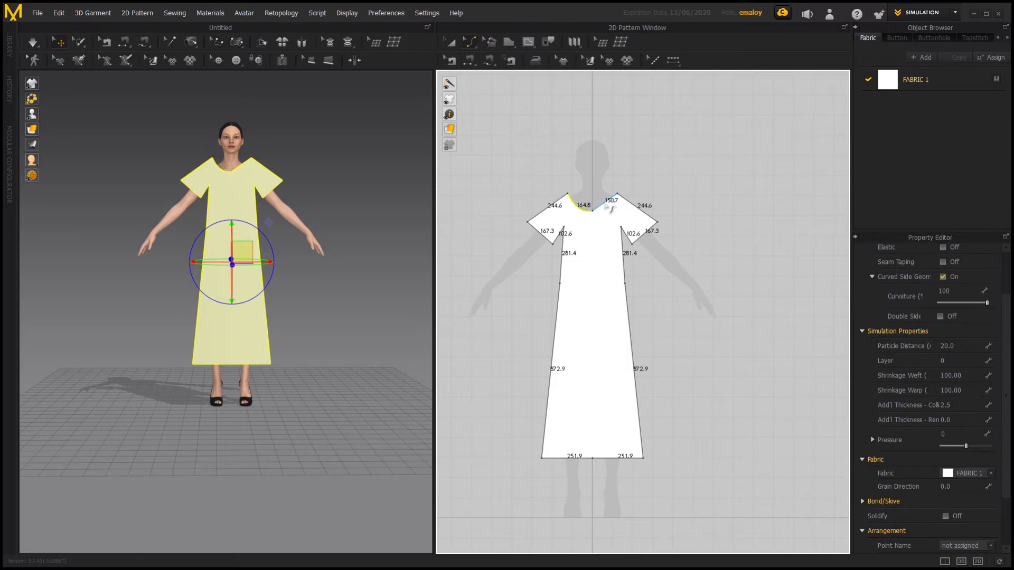
{"action": "left_click", "coordinate": [608, 207]}
{"action": "left_click_drag", "start_coordinate": [607, 207], "coordinate": [611, 213]}
{"action": "left_click_drag", "start_coordinate": [610, 211], "coordinate": [610, 210]}
{"action": "left_click_drag", "start_coordinate": [610, 211], "coordinate": [608, 209]}
{"action": "left_click_drag", "start_coordinate": [611, 210], "coordinate": [610, 211]}
{"action": "left_click_drag", "start_coordinate": [609, 209], "coordinate": [611, 213]}
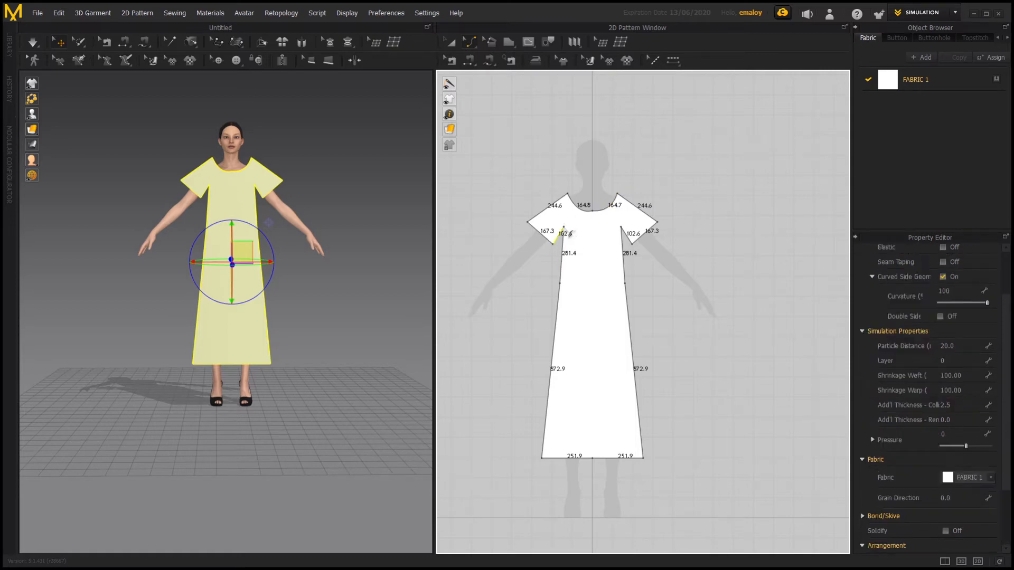
Step: Convert both underarm corner points into curve points to round the transition from sleeve to body
{"action": "left_click", "coordinate": [470, 42]}
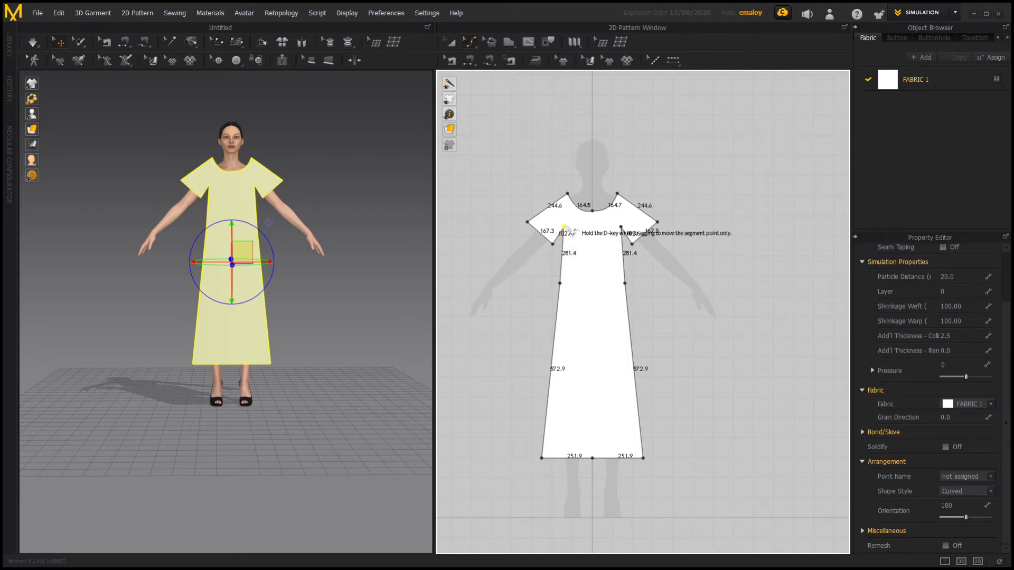
{"action": "left_click", "coordinate": [602, 281]}
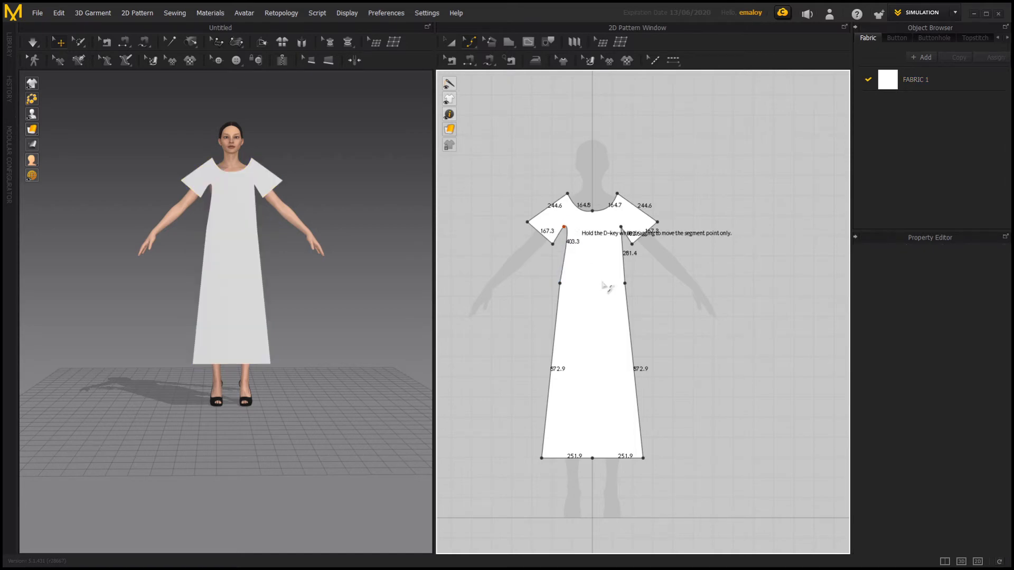
{"action": "left_click", "coordinate": [623, 229]}
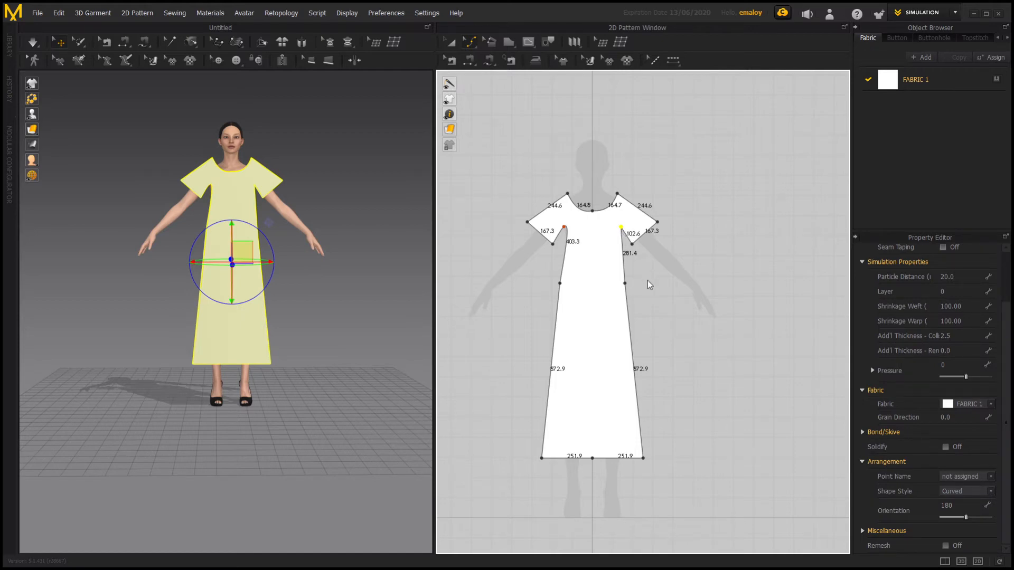
{"action": "left_click", "coordinate": [647, 280]}
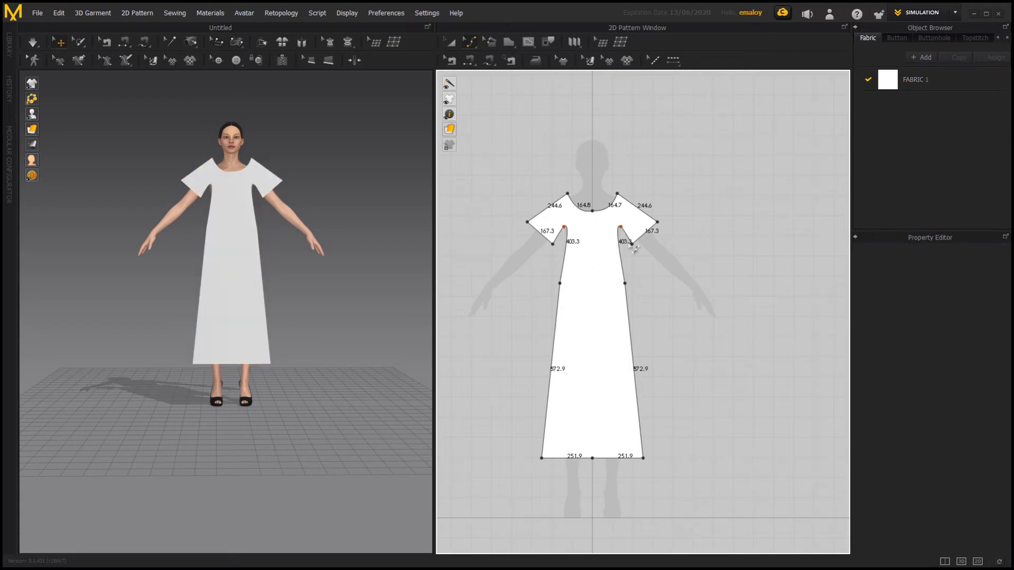
Step: Curve both long side edges below the waist slightly outward with Edit Curvature, to about 874 mm and 875 mm long
{"action": "left_click", "coordinate": [552, 357]}
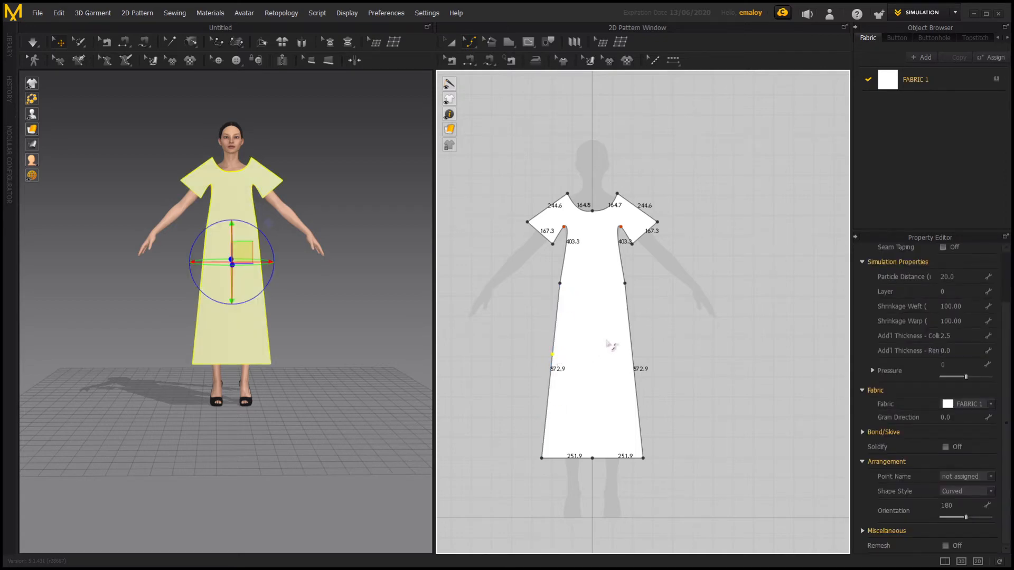
{"action": "left_click", "coordinate": [680, 338]}
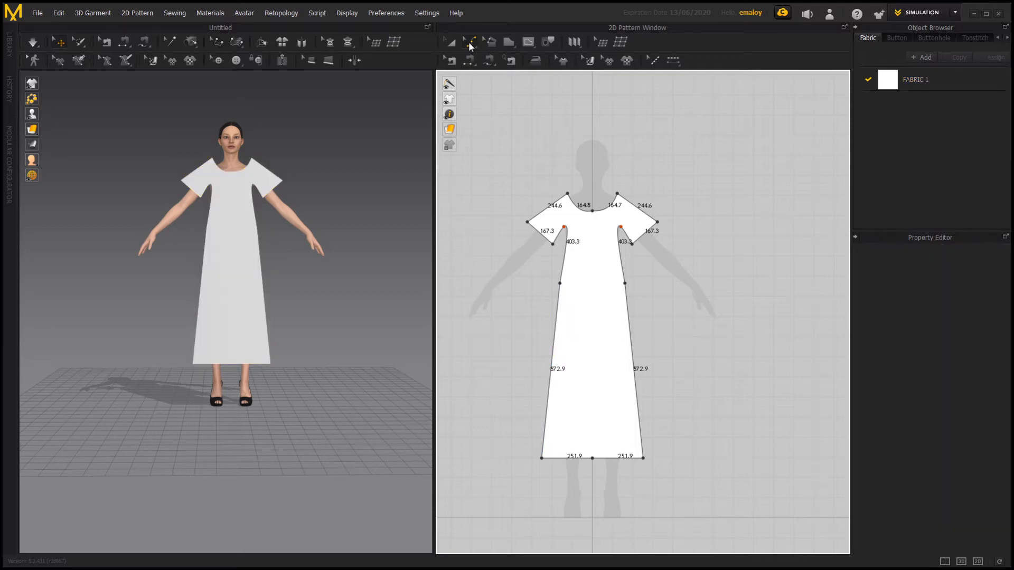
{"action": "left_click", "coordinate": [515, 109]}
{"action": "left_click", "coordinate": [553, 363]}
{"action": "left_click_drag", "start_coordinate": [550, 360], "coordinate": [548, 365]}
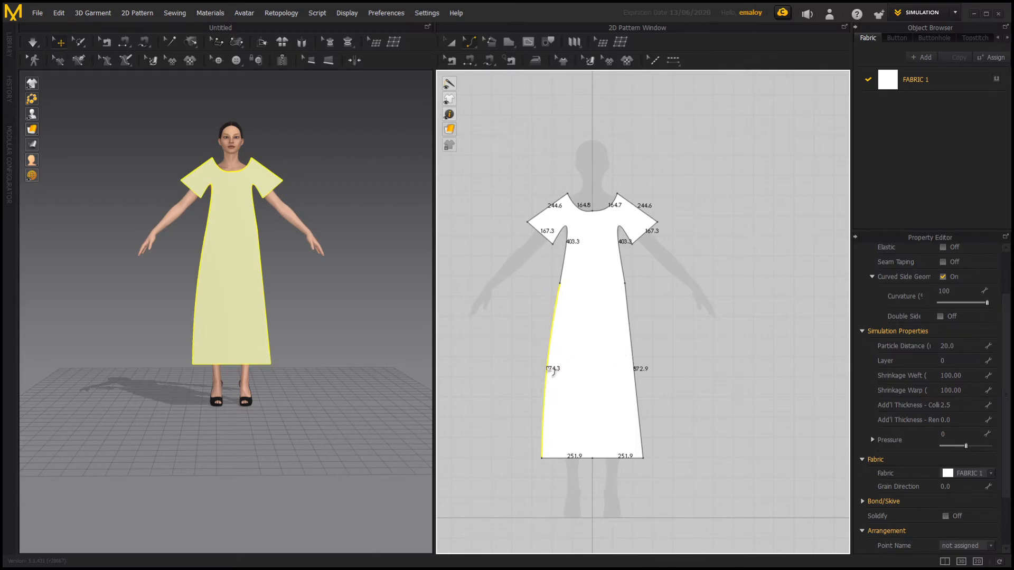
{"action": "left_click", "coordinate": [633, 360]}
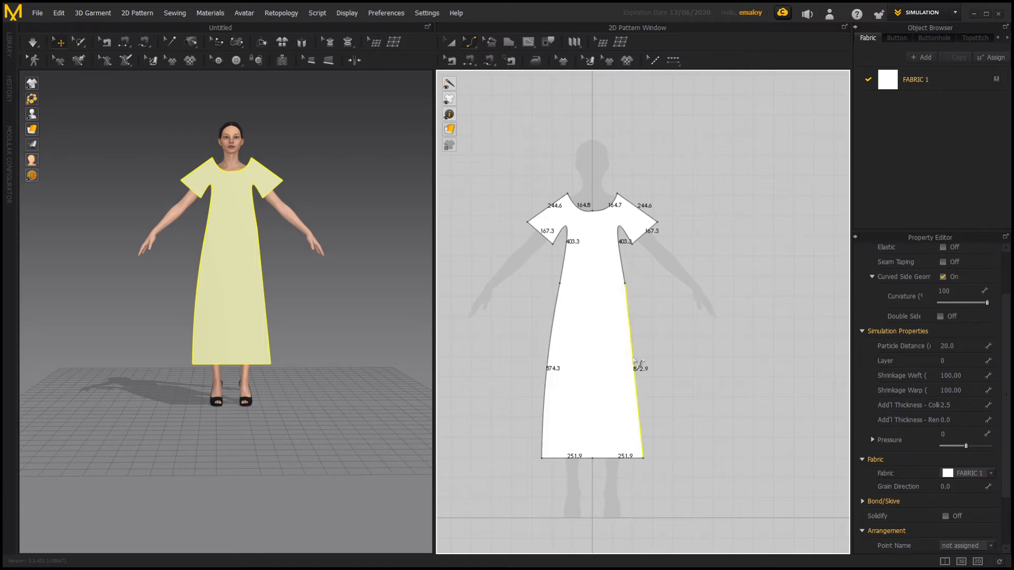
{"action": "left_click_drag", "start_coordinate": [633, 359], "coordinate": [639, 359]}
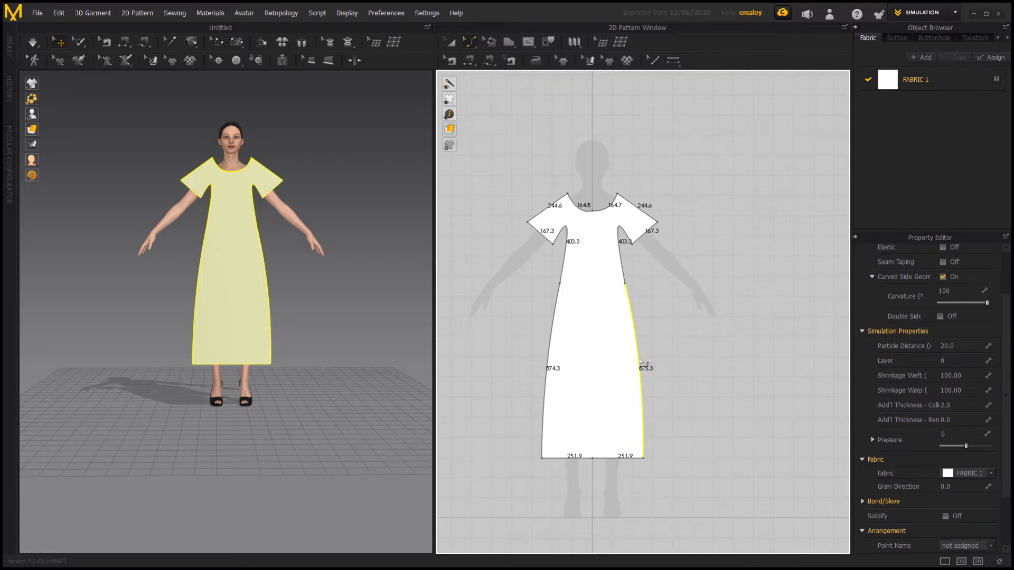
{"action": "left_click_drag", "start_coordinate": [640, 362], "coordinate": [639, 362]}
{"action": "left_click", "coordinate": [685, 293]}
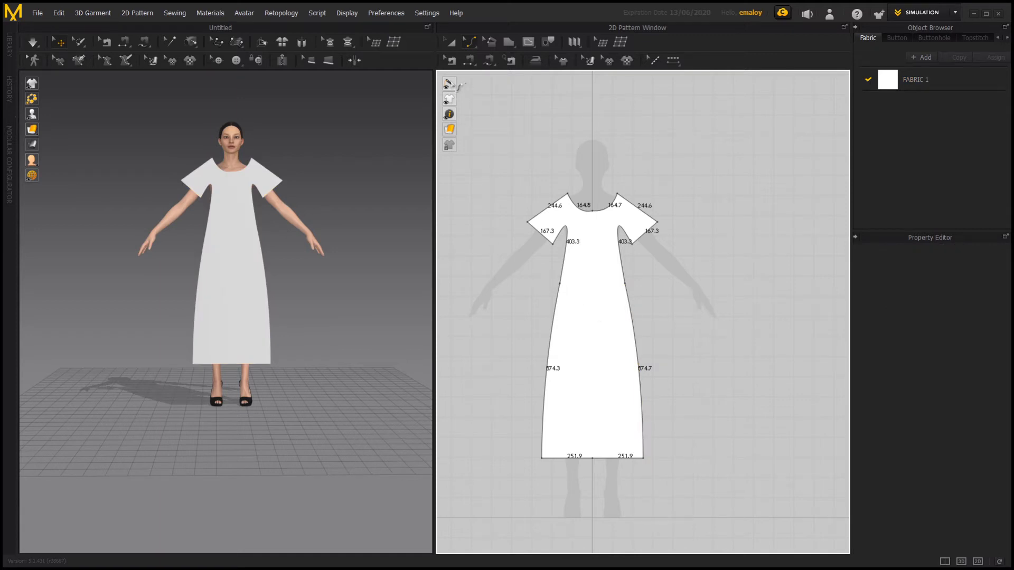
{"action": "left_click", "coordinate": [450, 42]}
{"action": "left_click_drag", "start_coordinate": [492, 183], "coordinate": [737, 496]}
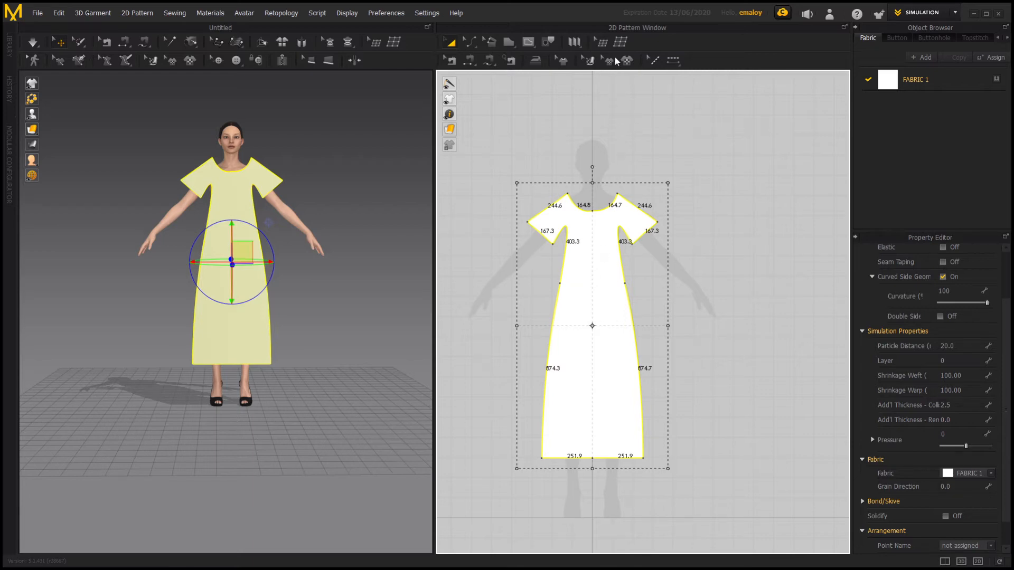
{"action": "left_click", "coordinate": [764, 320]}
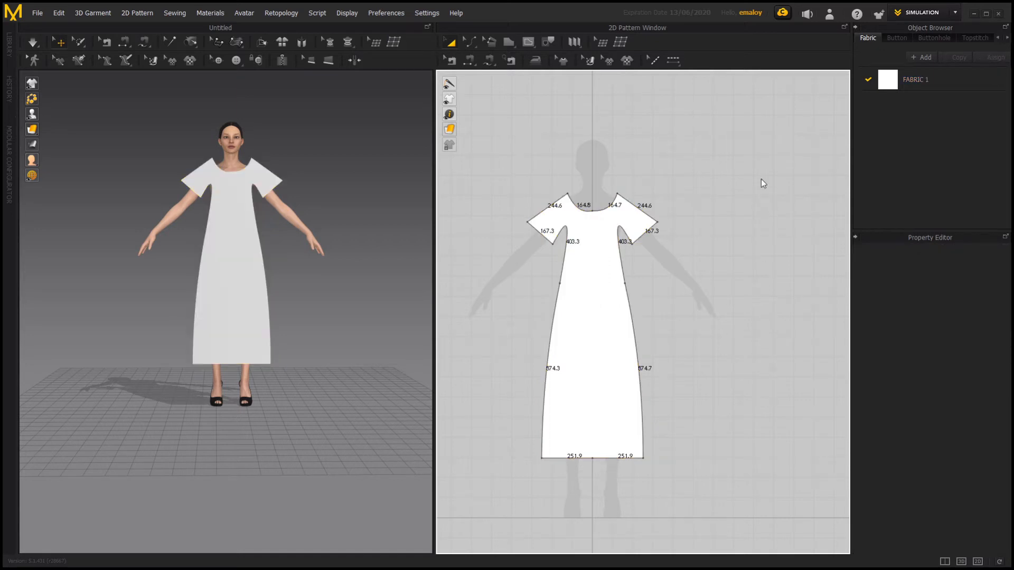
Step: Paste a copy of the front dress piece level beside it in the 2D pattern layout, offset about 710 mm to serve as the back
{"action": "key", "text": "ctrl+v"}
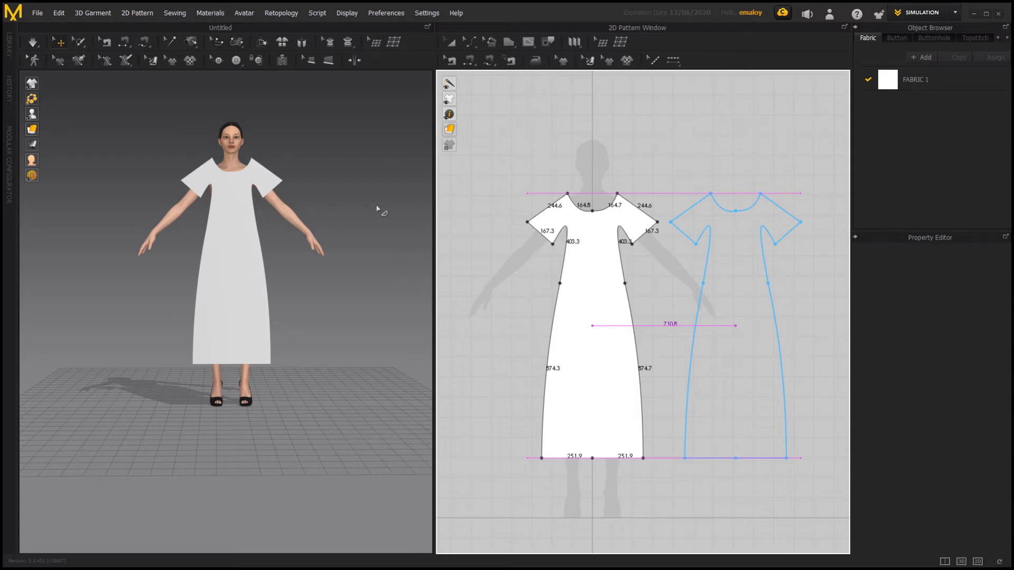
{"action": "left_click", "coordinate": [675, 220]}
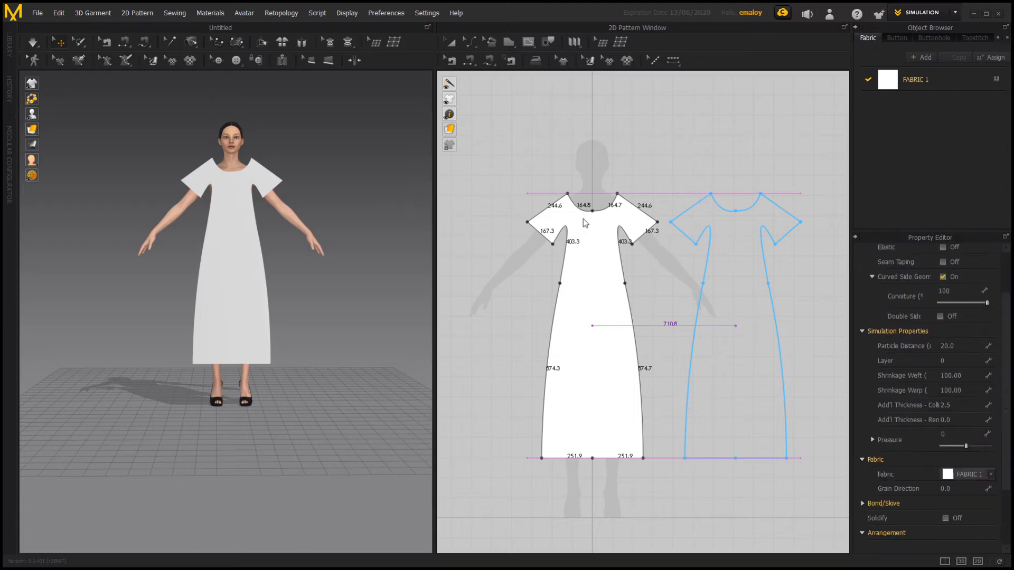
{"action": "left_click", "coordinate": [546, 165]}
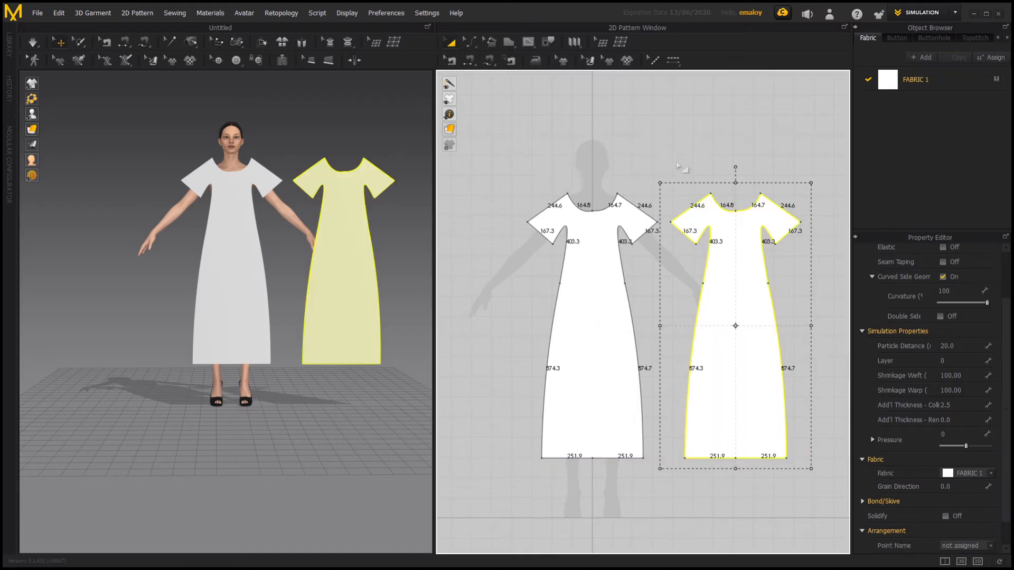
Step: Move the copied dress piece behind the avatar in the 3D scene
{"action": "left_click", "coordinate": [357, 258]}
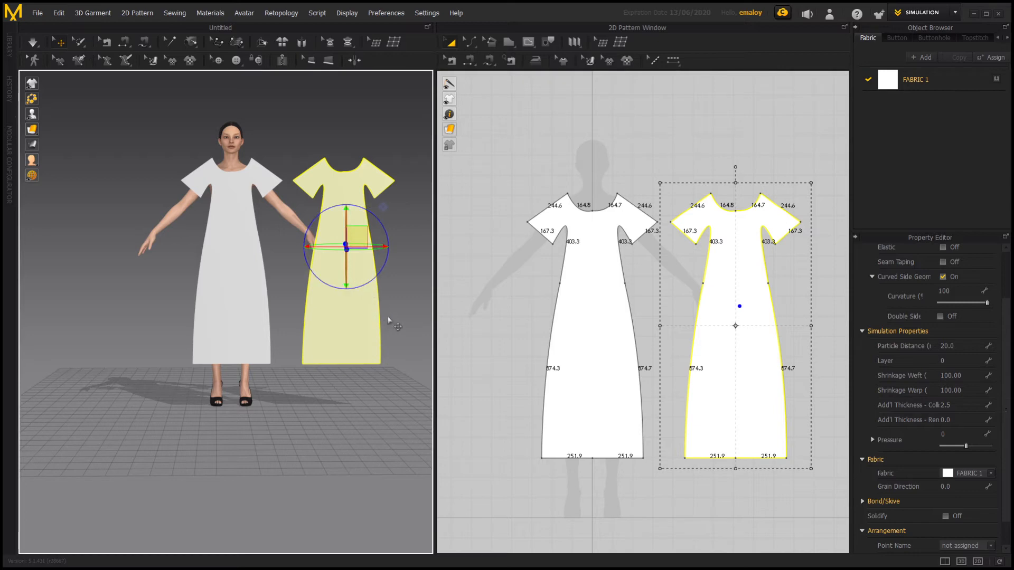
{"action": "right_click_drag", "start_coordinate": [389, 317], "coordinate": [237, 333]}
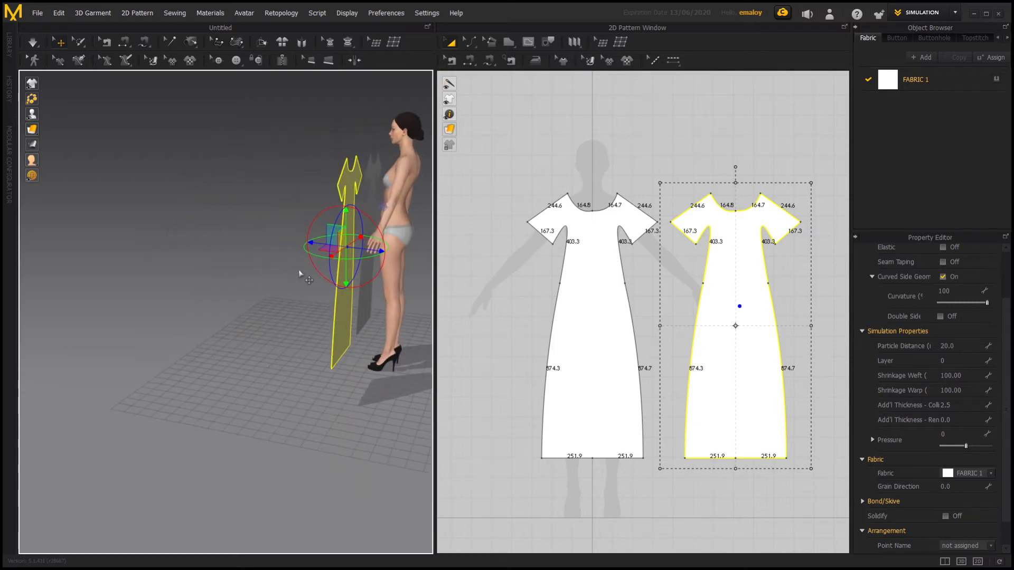
{"action": "left_click_drag", "start_coordinate": [361, 251], "coordinate": [424, 251]}
{"action": "right_click_drag", "start_coordinate": [365, 286], "coordinate": [227, 249]}
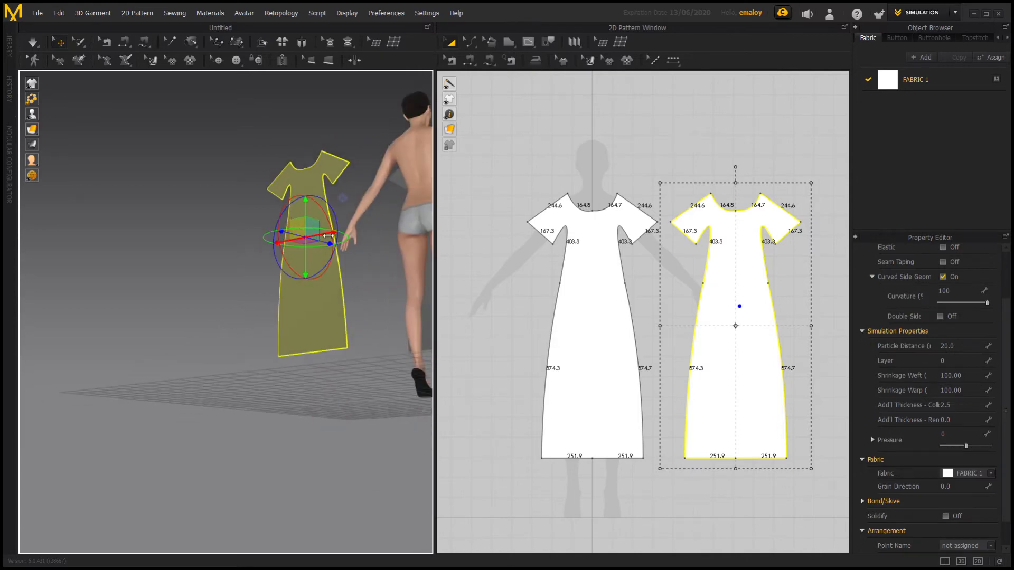
{"action": "right_click_drag", "start_coordinate": [322, 235], "coordinate": [281, 328]}
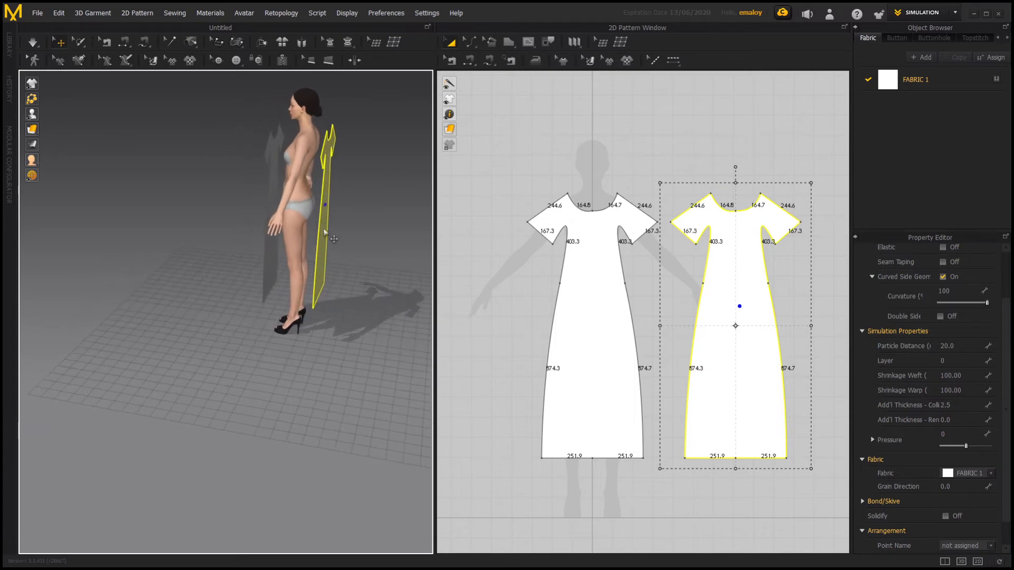
Step: Centre the back dress piece sideways on the avatar and flip it horizontally in 3D so its outer face points away from the body
{"action": "left_click", "coordinate": [324, 211]}
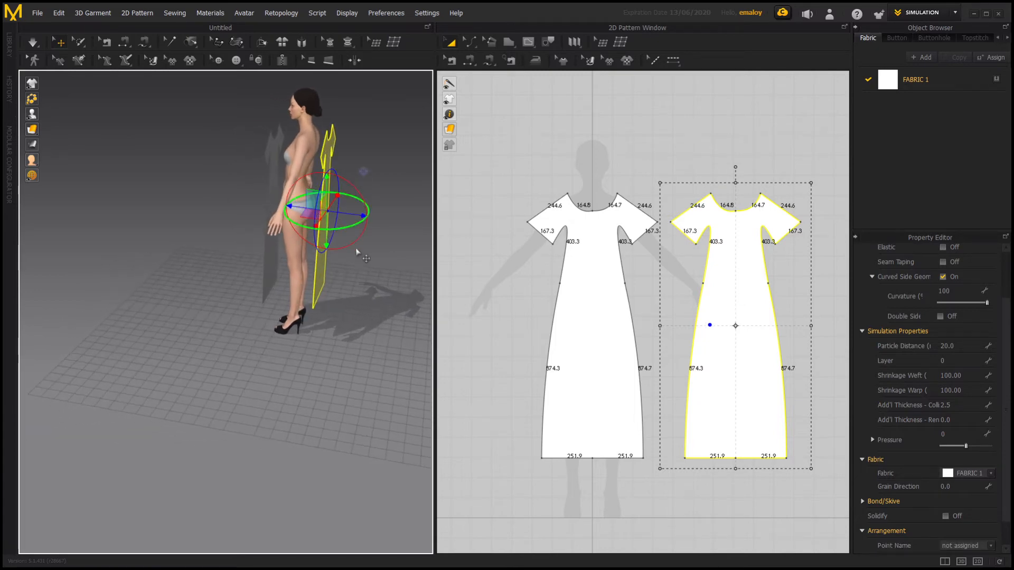
{"action": "right_click_drag", "start_coordinate": [359, 253], "coordinate": [321, 262]}
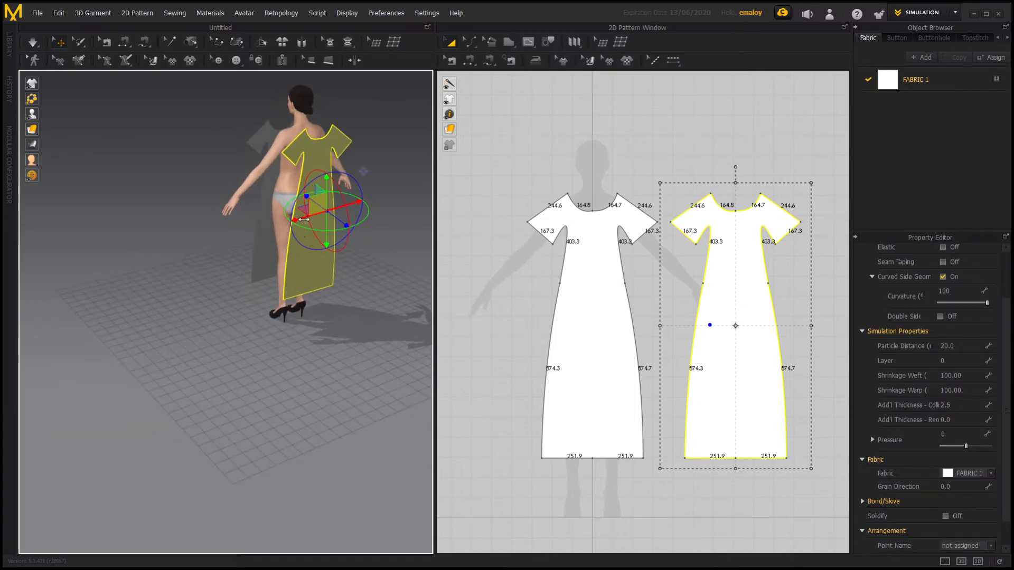
{"action": "left_click_drag", "start_coordinate": [305, 218], "coordinate": [300, 218]}
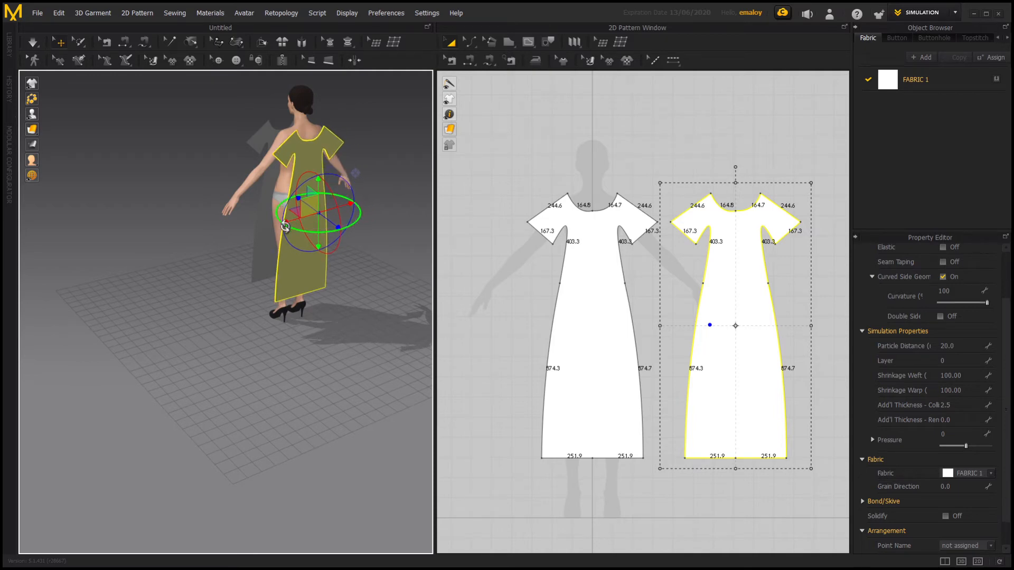
{"action": "right_click_drag", "start_coordinate": [244, 241], "coordinate": [188, 228]}
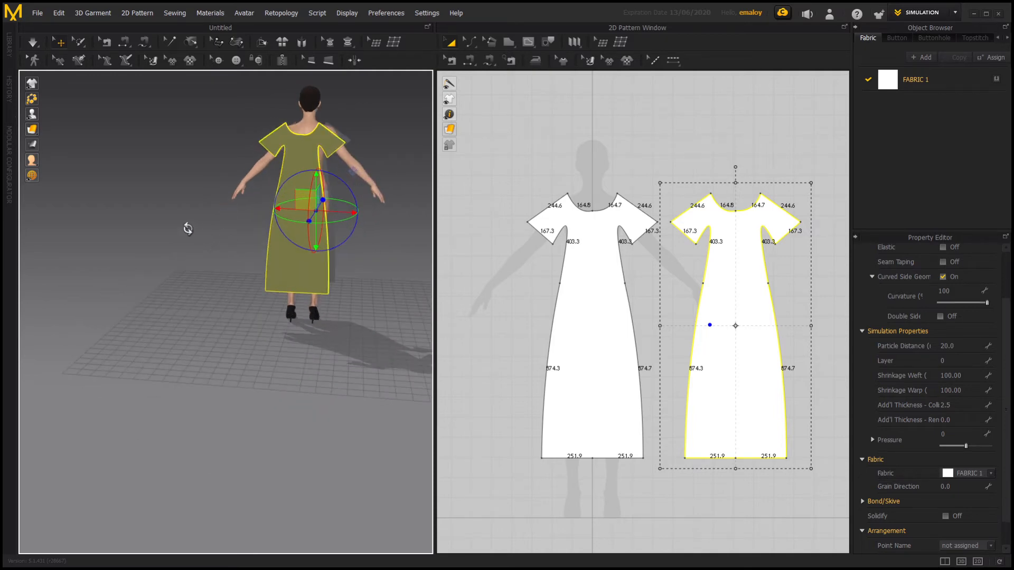
{"action": "left_click", "coordinate": [299, 157]}
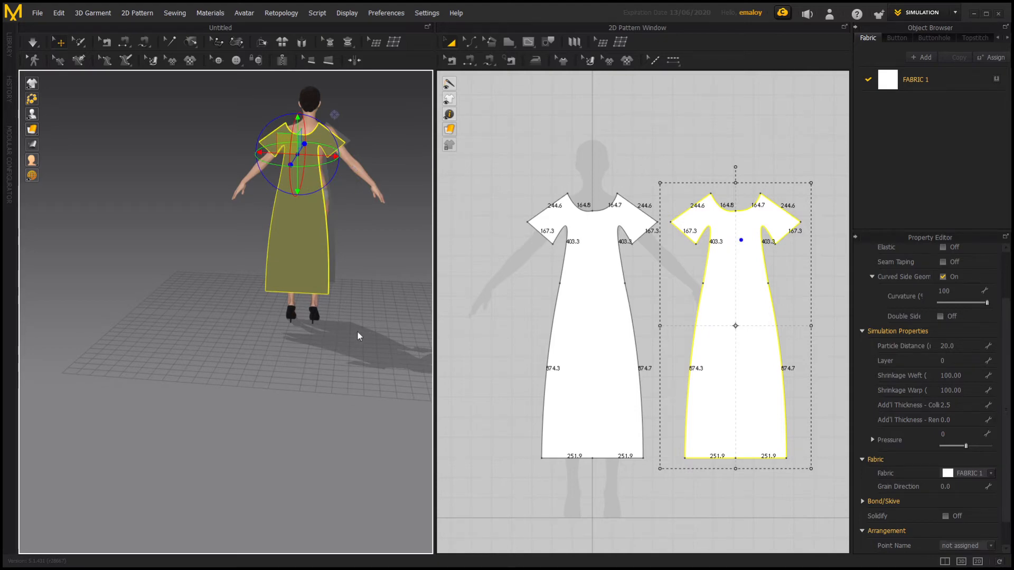
{"action": "key", "text": "ctrl+g"}
Step: Move the front dress piece slightly closer to the avatar's body in 3D and deselect it
{"action": "right_click_drag", "start_coordinate": [197, 302], "coordinate": [205, 241]}
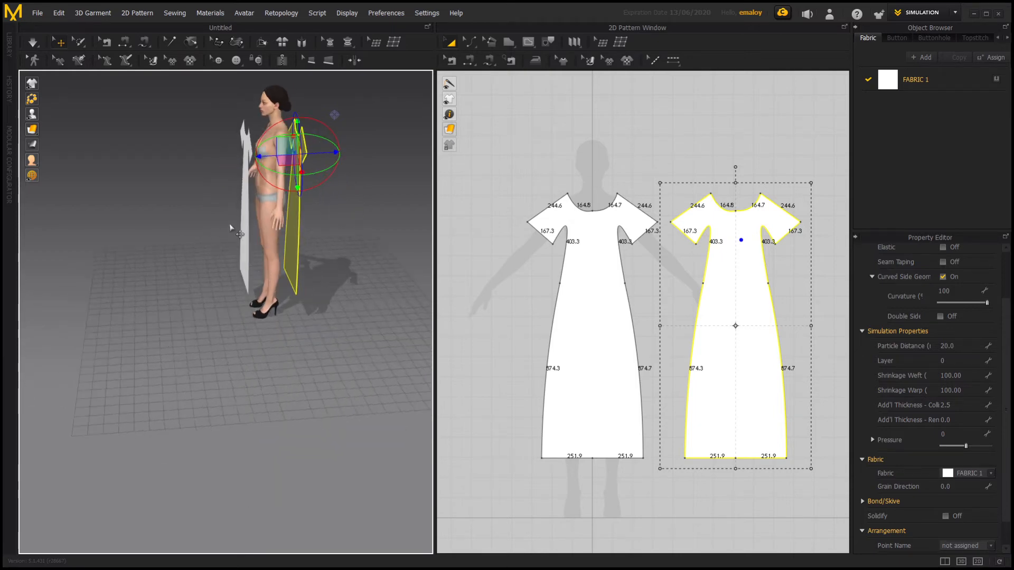
{"action": "left_click", "coordinate": [246, 226]}
{"action": "mouse_move", "coordinate": [262, 218]}
{"action": "left_mouse_down"}
{"action": "mouse_move", "coordinate": [289, 218]}
{"action": "mouse_move", "coordinate": [270, 219]}
{"action": "left_mouse_up"}
{"action": "right_click_drag", "start_coordinate": [142, 257], "coordinate": [258, 290]}
{"action": "scroll", "coordinate": [257, 290], "scroll_direction": "down", "scroll_amount": 3}
{"action": "scroll", "coordinate": [258, 291], "scroll_direction": "down", "scroll_amount": 1}
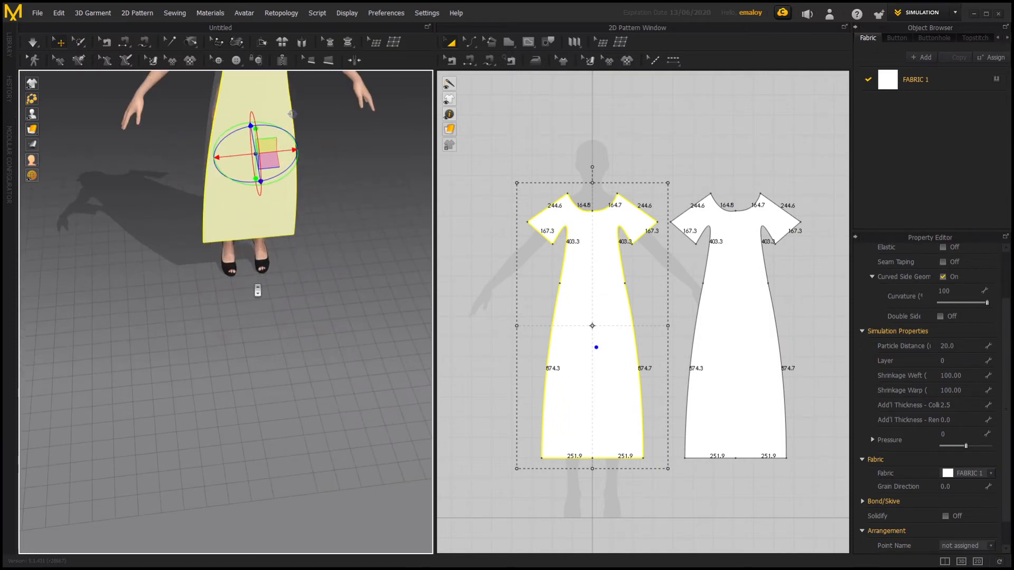
{"action": "middle_click_drag", "start_coordinate": [258, 291], "coordinate": [260, 435]}
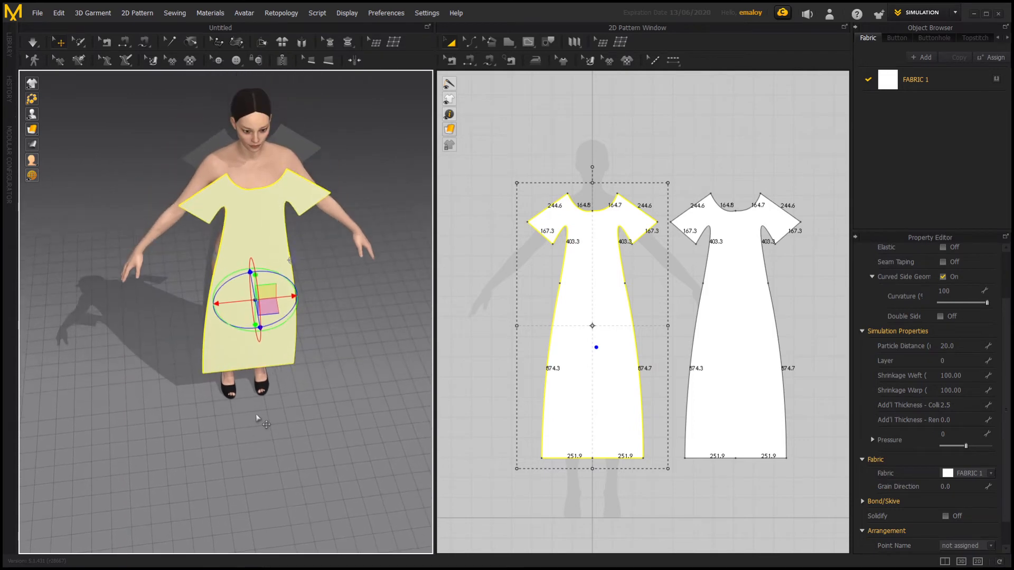
{"action": "right_click_drag", "start_coordinate": [260, 418], "coordinate": [233, 358]}
{"action": "scroll", "coordinate": [251, 369], "scroll_direction": "down", "scroll_amount": 1}
{"action": "left_click", "coordinate": [316, 311]}
Step: Bring the back dress piece closer to the avatar's back in 3D and deselect it
{"action": "right_click_drag", "start_coordinate": [316, 311], "coordinate": [131, 301]}
{"action": "left_click", "coordinate": [270, 240]}
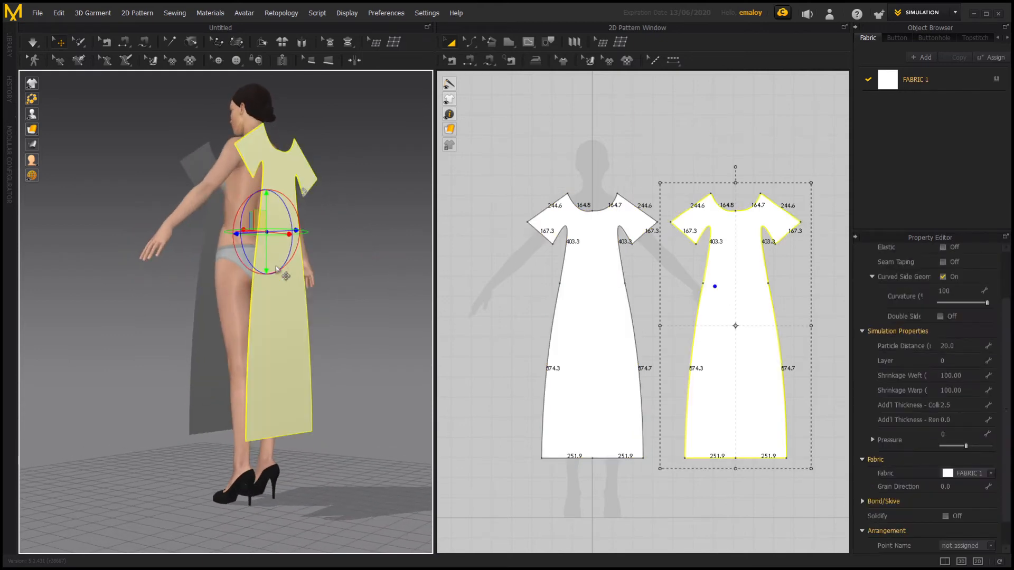
{"action": "right_click_drag", "start_coordinate": [242, 211], "coordinate": [224, 290]}
{"action": "right_click_drag", "start_coordinate": [250, 290], "coordinate": [214, 271]}
{"action": "left_click_drag", "start_coordinate": [240, 229], "coordinate": [217, 234]}
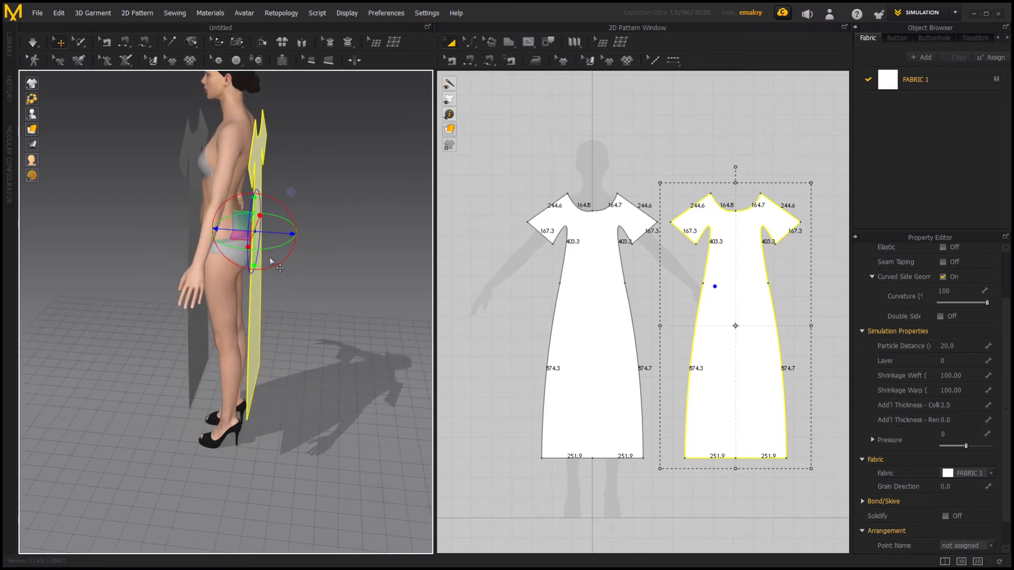
{"action": "left_click", "coordinate": [319, 271]}
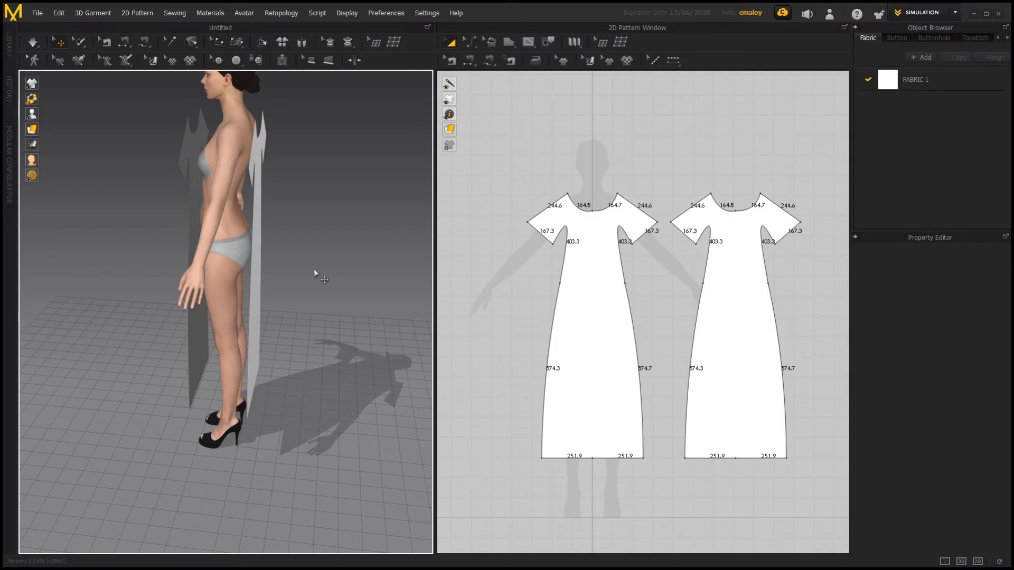
Step: Sew the front and back pieces together along their long side edges below the waist on both sides with Segment Sewing
{"action": "scroll", "coordinate": [544, 323], "scroll_direction": "down", "scroll_amount": 4}
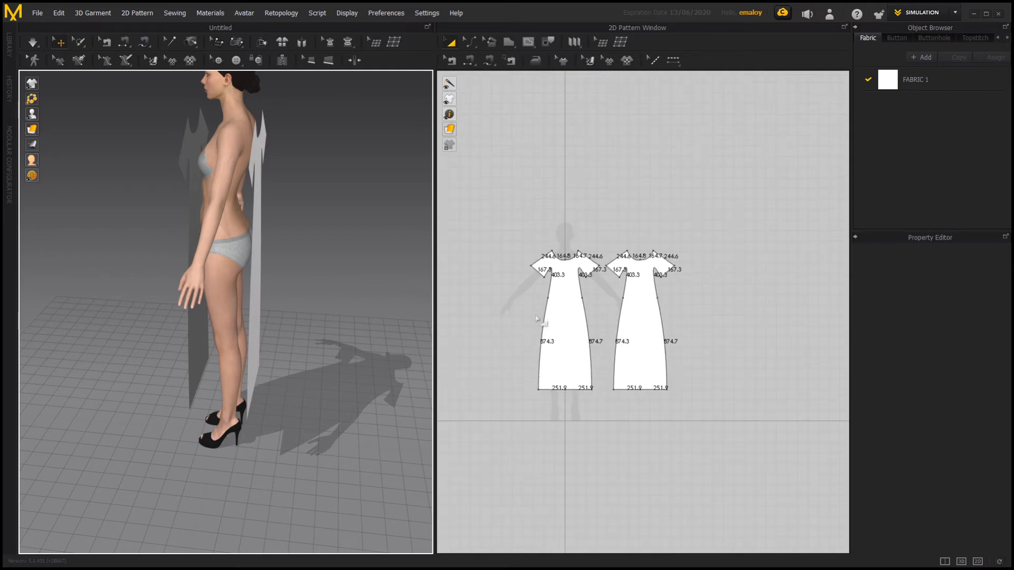
{"action": "scroll", "coordinate": [538, 322], "scroll_direction": "up", "scroll_amount": 2}
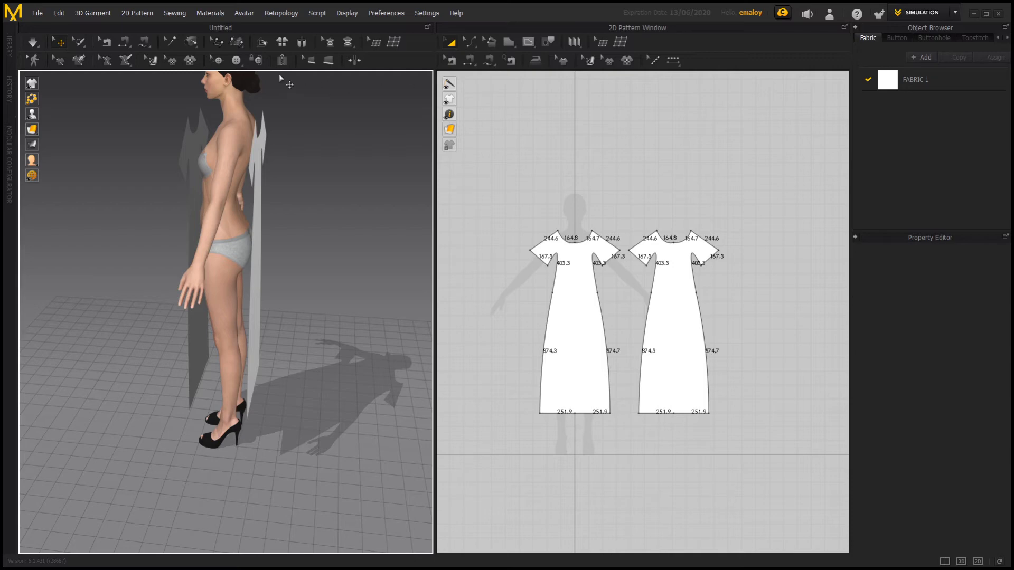
{"action": "left_click", "coordinate": [469, 60]}
{"action": "right_click_drag", "start_coordinate": [260, 287], "coordinate": [316, 285]}
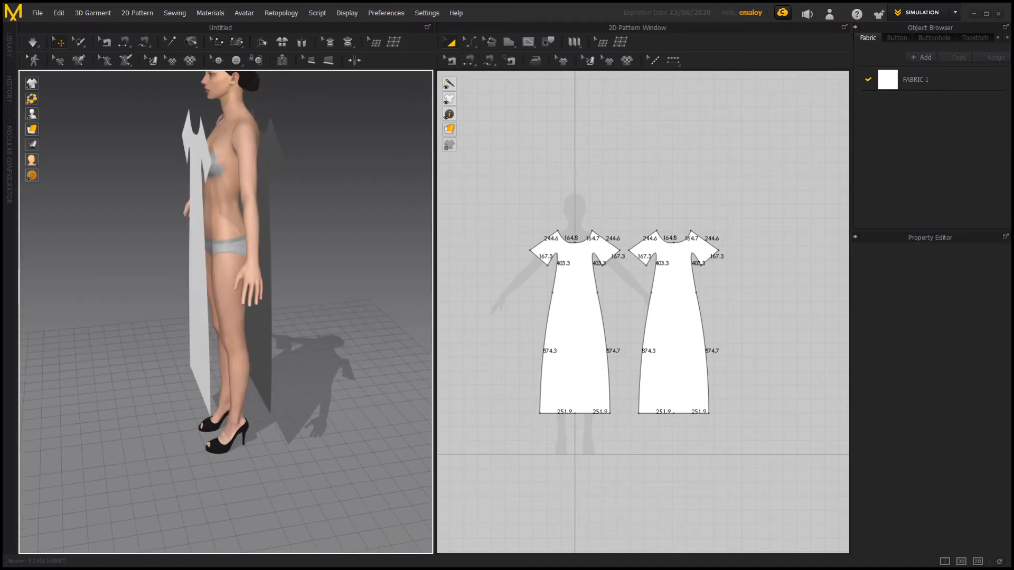
{"action": "left_click", "coordinate": [473, 63]}
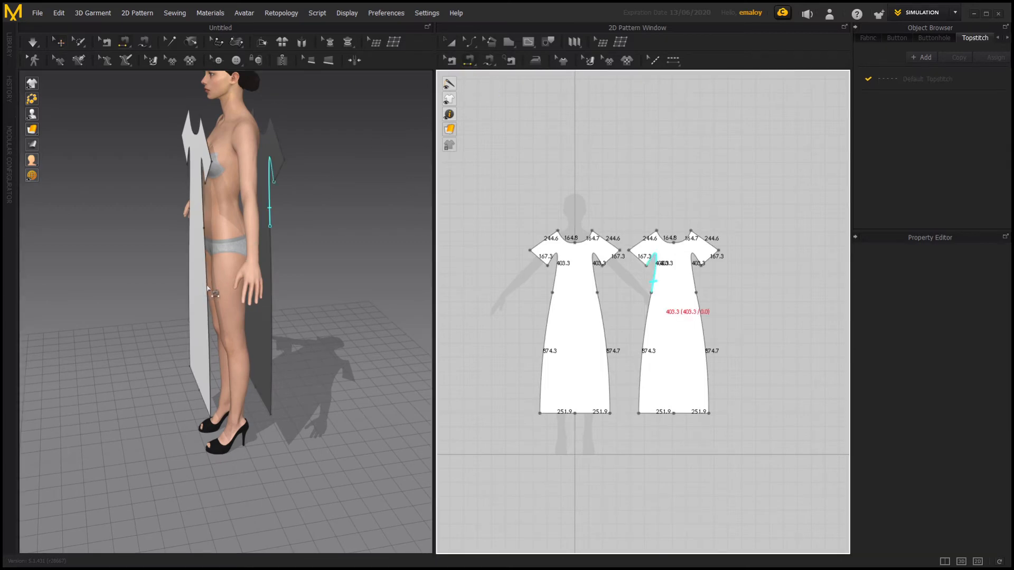
{"action": "left_click", "coordinate": [273, 282]}
{"action": "left_click", "coordinate": [273, 281]}
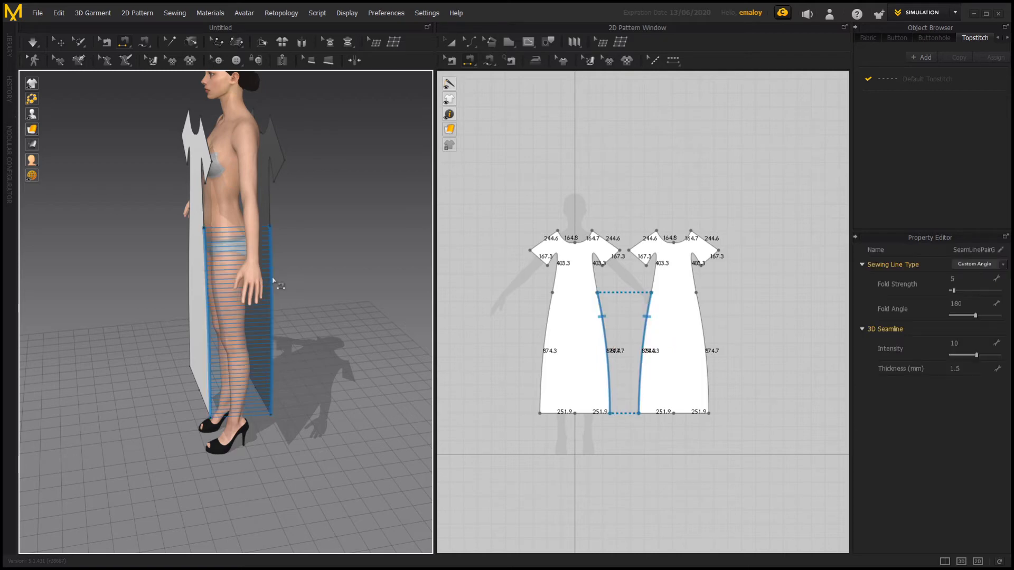
{"action": "right_click_drag", "start_coordinate": [312, 280], "coordinate": [219, 282]}
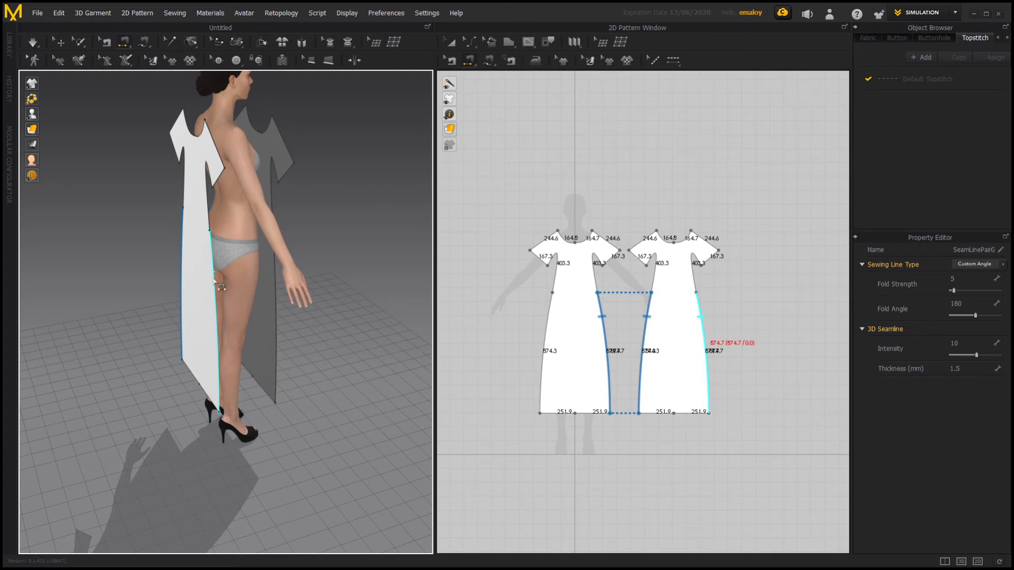
{"action": "left_click", "coordinate": [214, 282]}
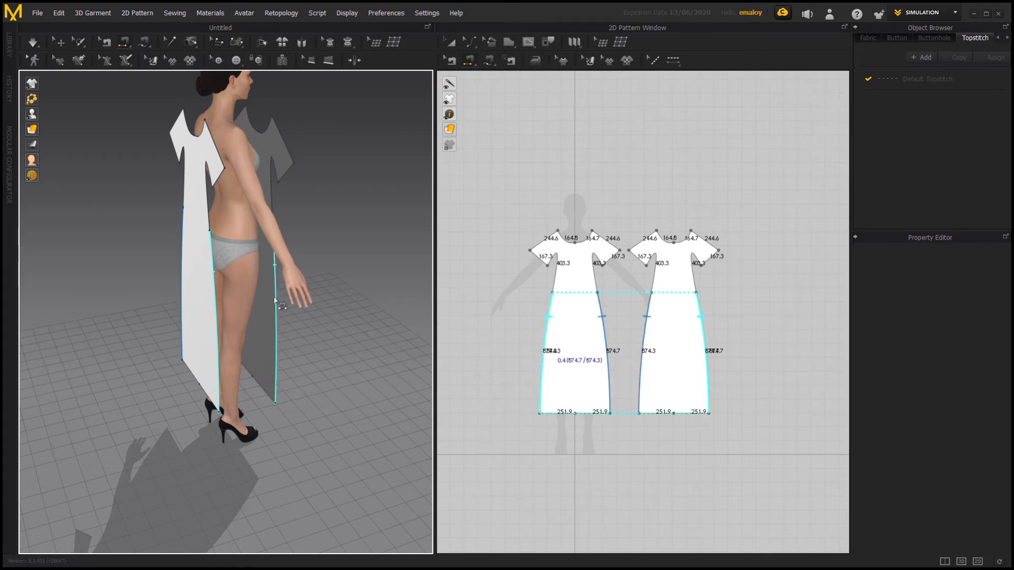
{"action": "left_click", "coordinate": [291, 298]}
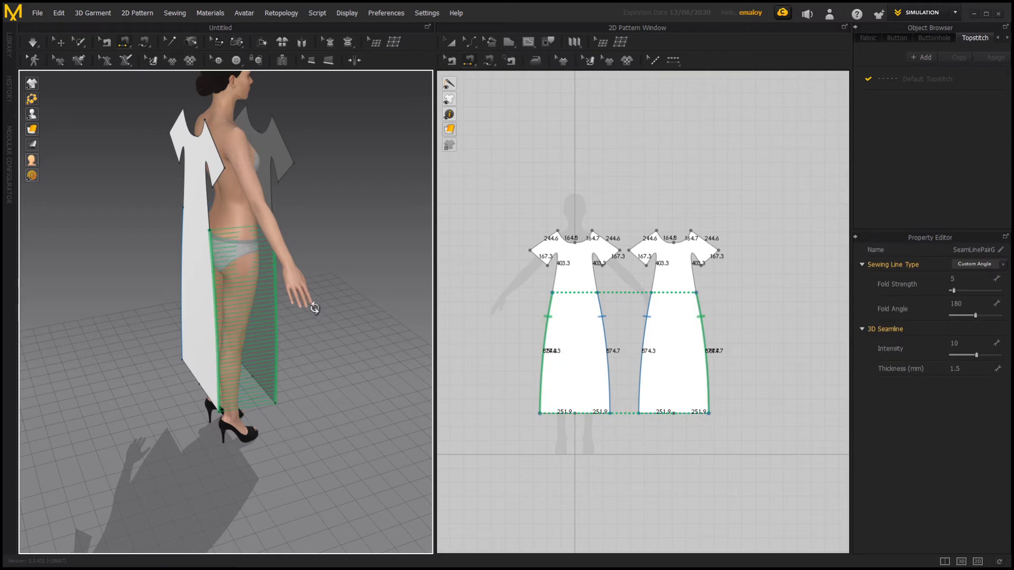
{"action": "right_click_drag", "start_coordinate": [310, 314], "coordinate": [225, 333]}
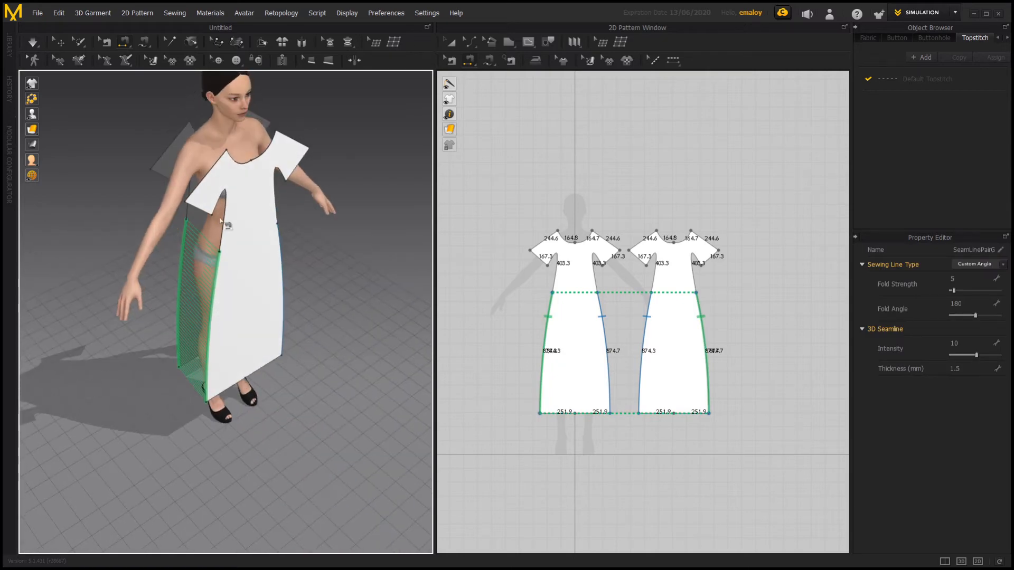
{"action": "left_click", "coordinate": [223, 216]}
{"action": "right_click_drag", "start_coordinate": [306, 217], "coordinate": [206, 198]}
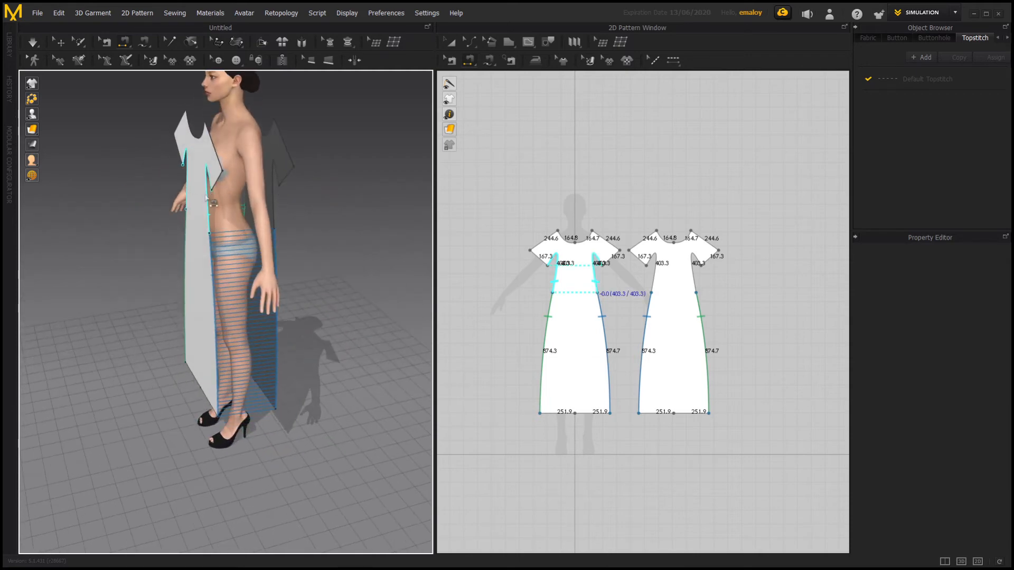
{"action": "left_click", "coordinate": [206, 197]}
{"action": "right_click_drag", "start_coordinate": [312, 204], "coordinate": [382, 199]}
{"action": "right_click_drag", "start_coordinate": [169, 241], "coordinate": [287, 241]}
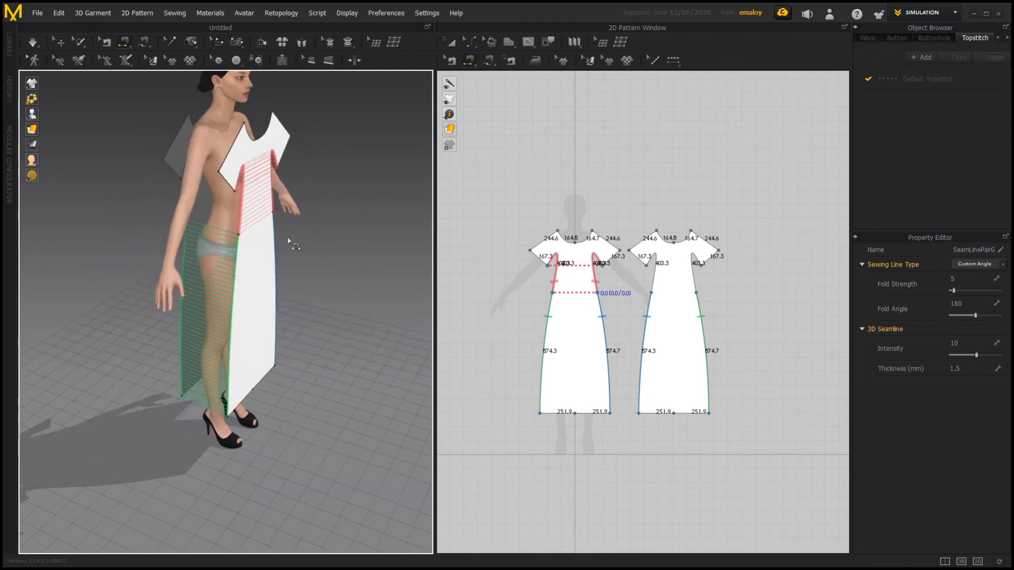
{"action": "key", "text": "Delete"}
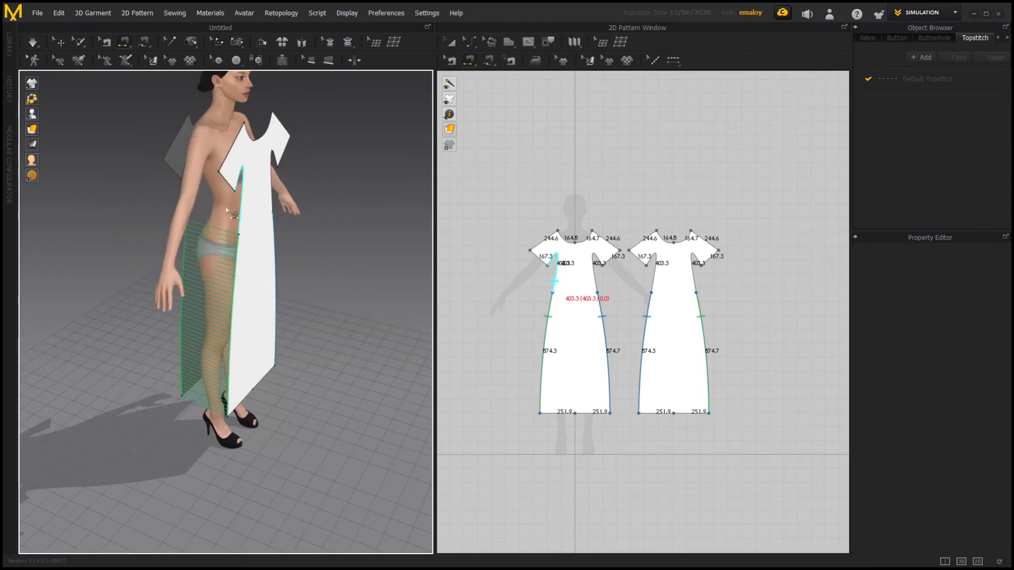
Step: Sew the front and back pieces' curved underarm-to-waist edges together on both sides of the dress
{"action": "right_click_drag", "start_coordinate": [129, 235], "coordinate": [200, 228]}
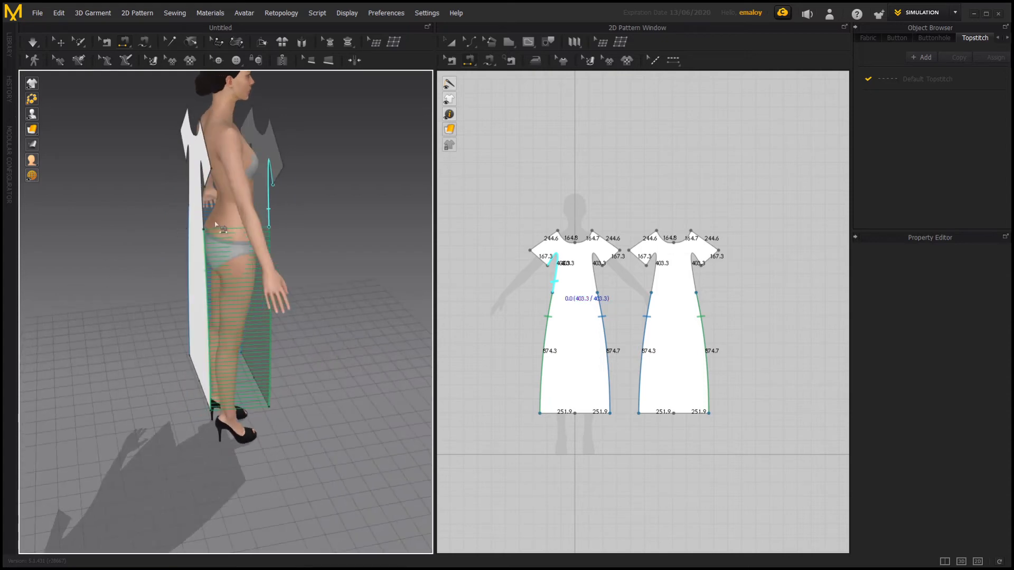
{"action": "left_click", "coordinate": [203, 220]}
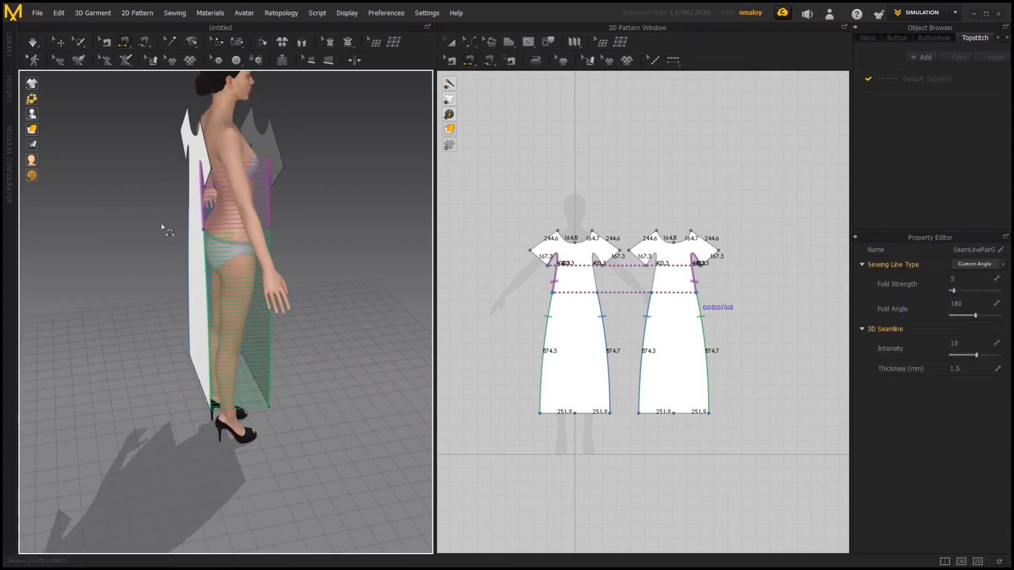
{"action": "right_click_drag", "start_coordinate": [127, 247], "coordinate": [308, 238]}
{"action": "left_click", "coordinate": [244, 214]}
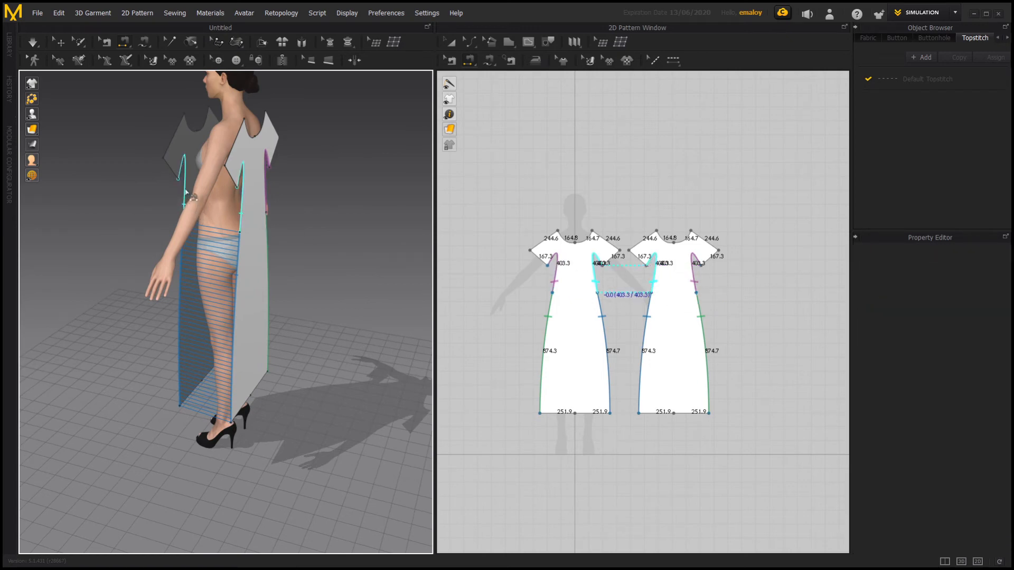
{"action": "left_click", "coordinate": [185, 192]}
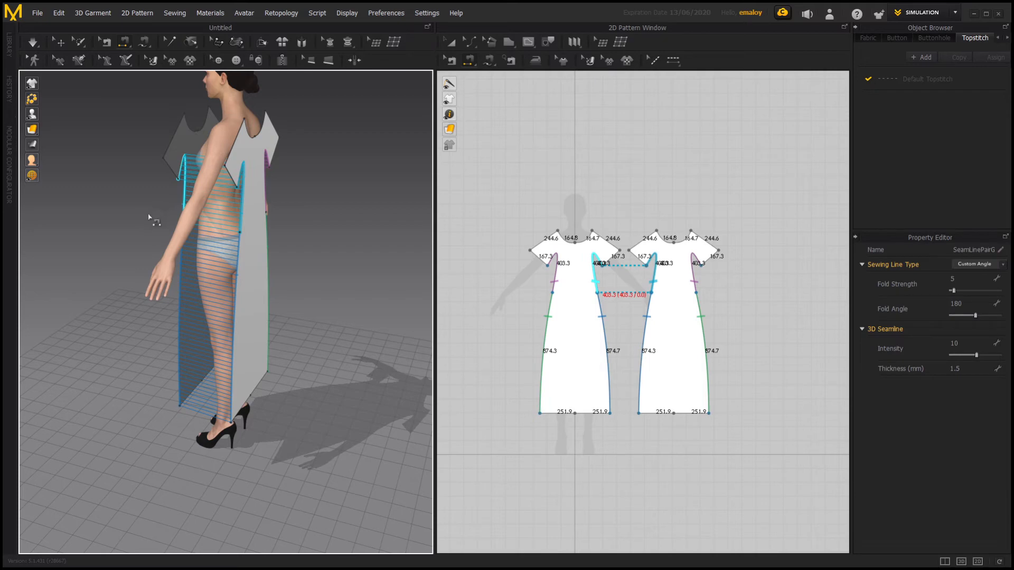
{"action": "right_click_drag", "start_coordinate": [150, 218], "coordinate": [251, 176]}
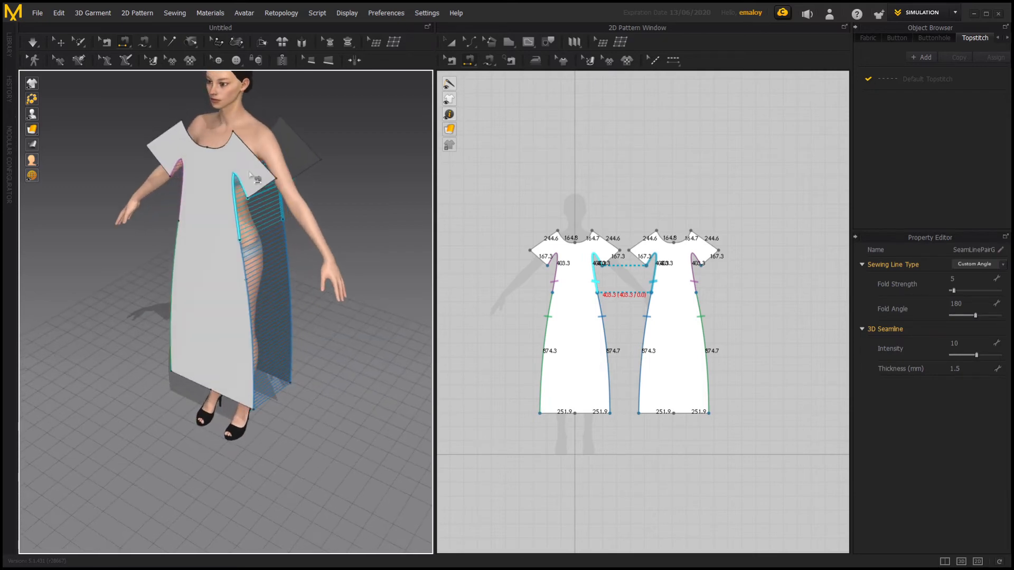
Step: Sew the front and back pieces' sloping shoulder-to-sleeve edges together on both sides of the dress with Segment Sewing
{"action": "left_click", "coordinate": [302, 140]}
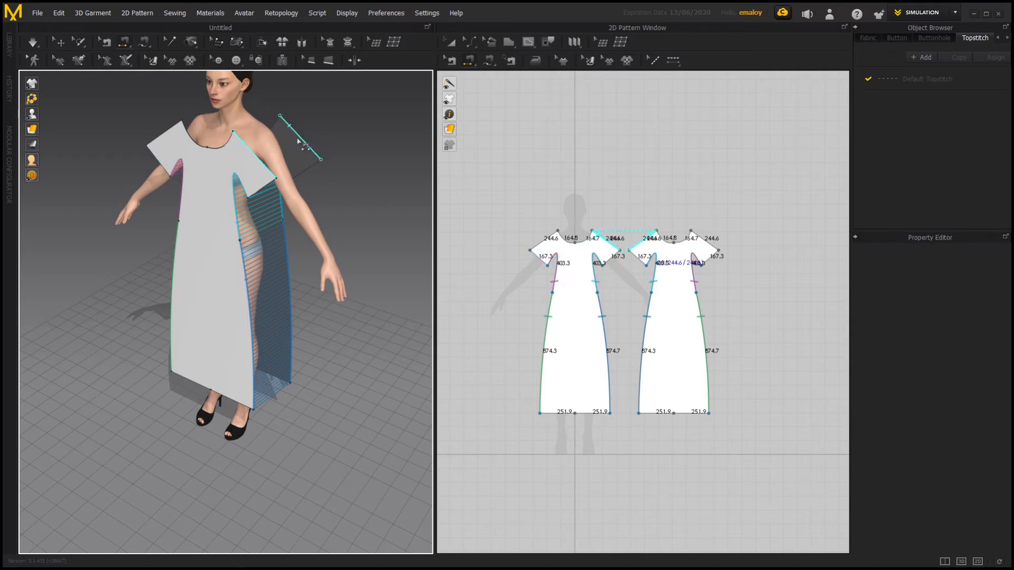
{"action": "left_click", "coordinate": [259, 159]}
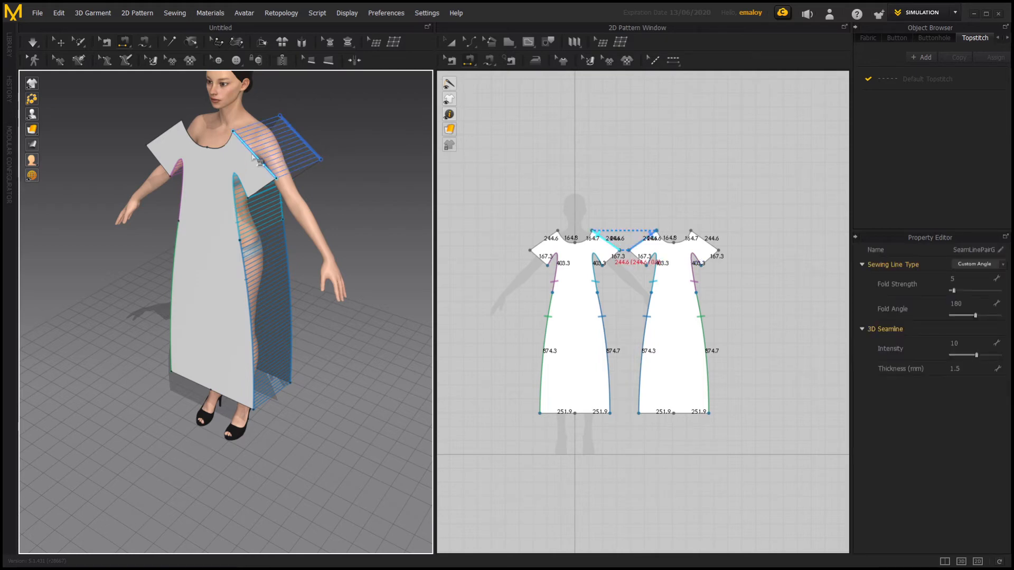
{"action": "right_click_drag", "start_coordinate": [233, 168], "coordinate": [203, 165]}
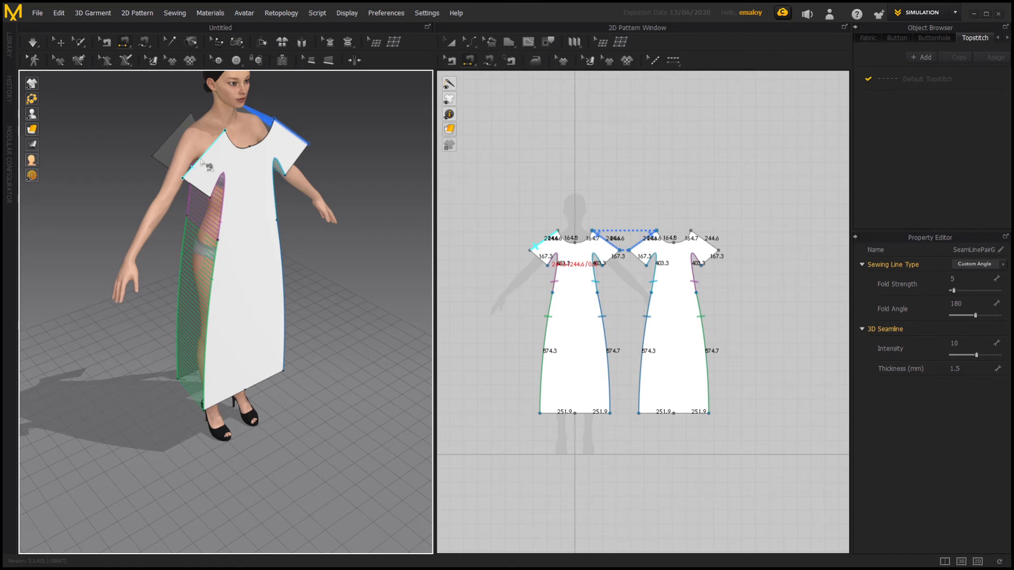
{"action": "left_click", "coordinate": [202, 162]}
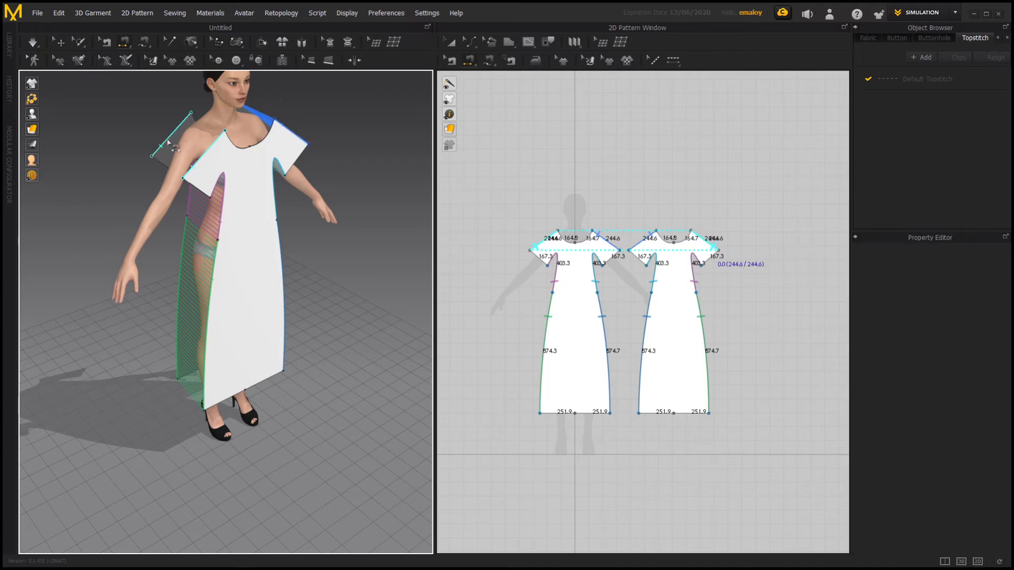
{"action": "left_click", "coordinate": [168, 142]}
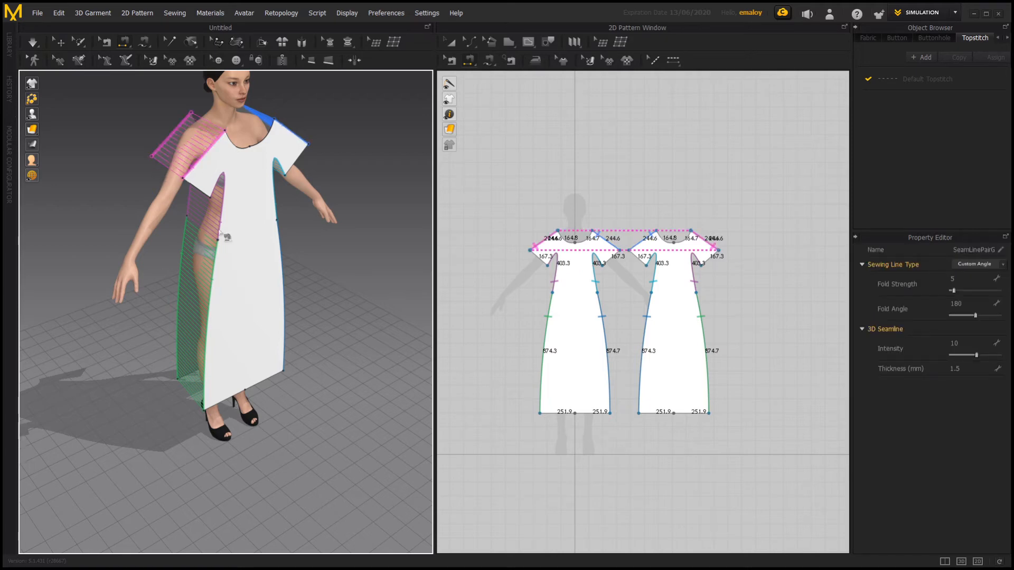
Step: Try simulating the dress and pulling its front up toward the avatar's shoulder, then undo the simulated drape
{"action": "right_click_drag", "start_coordinate": [267, 241], "coordinate": [197, 283]}
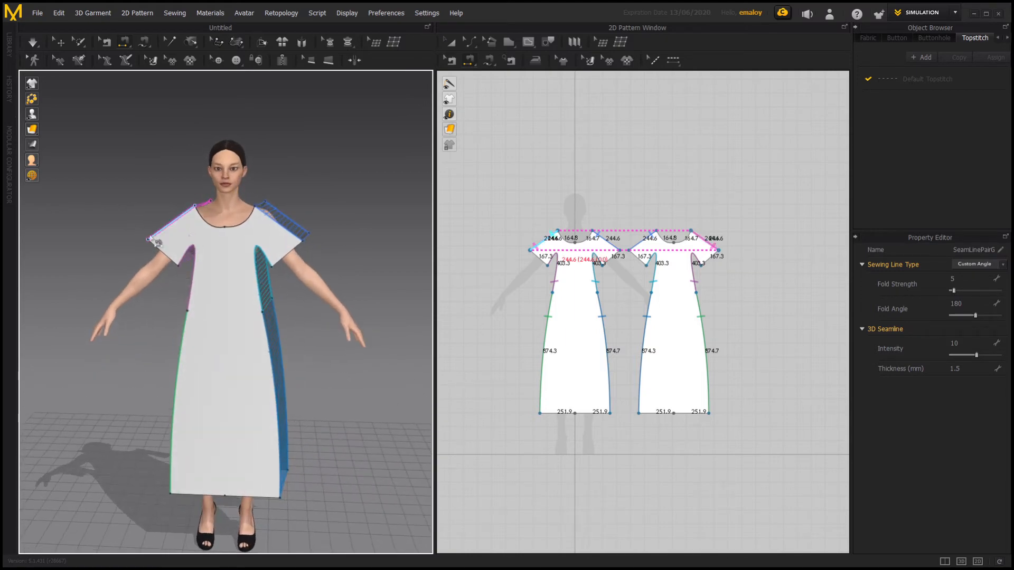
{"action": "left_click", "coordinate": [31, 44]}
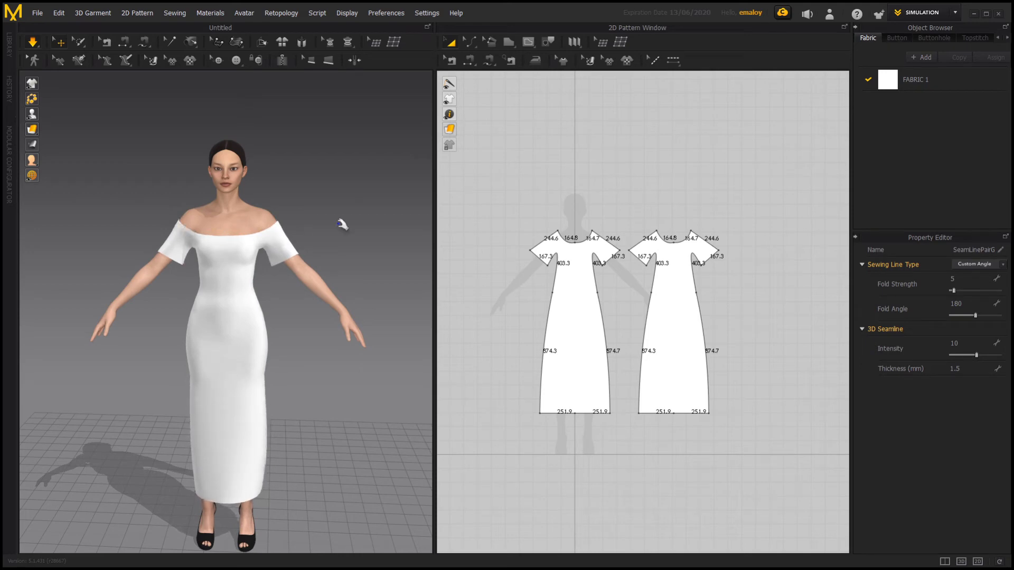
{"action": "right_click_drag", "start_coordinate": [342, 222], "coordinate": [302, 241]}
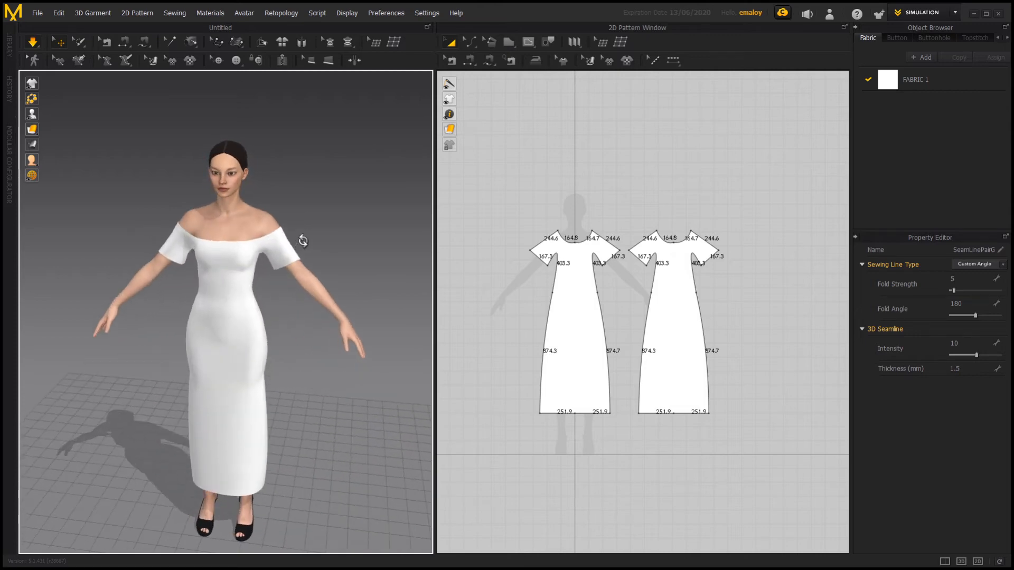
{"action": "left_click_drag", "start_coordinate": [274, 232], "coordinate": [228, 189]}
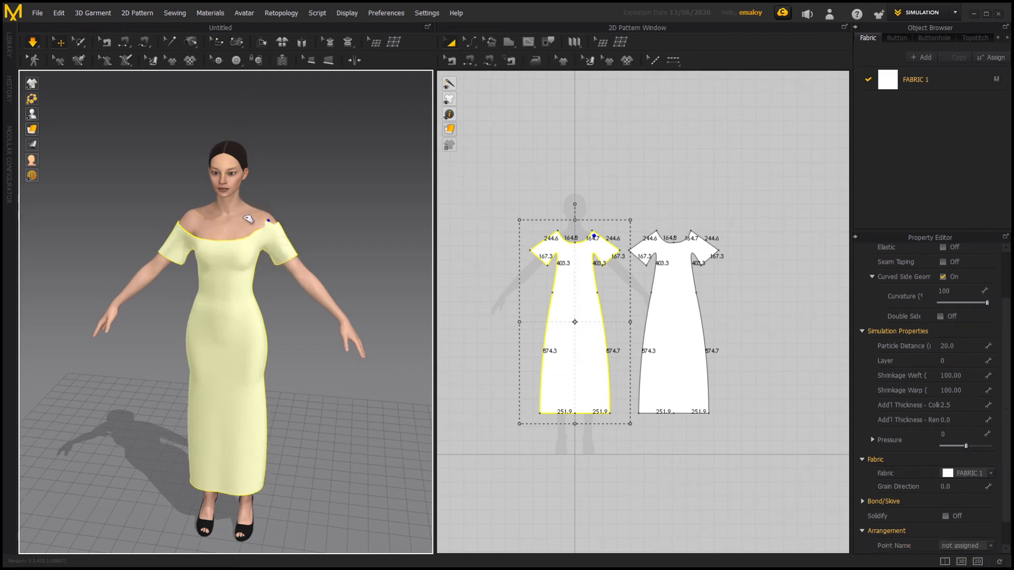
{"action": "left_click_drag", "start_coordinate": [234, 217], "coordinate": [169, 170]}
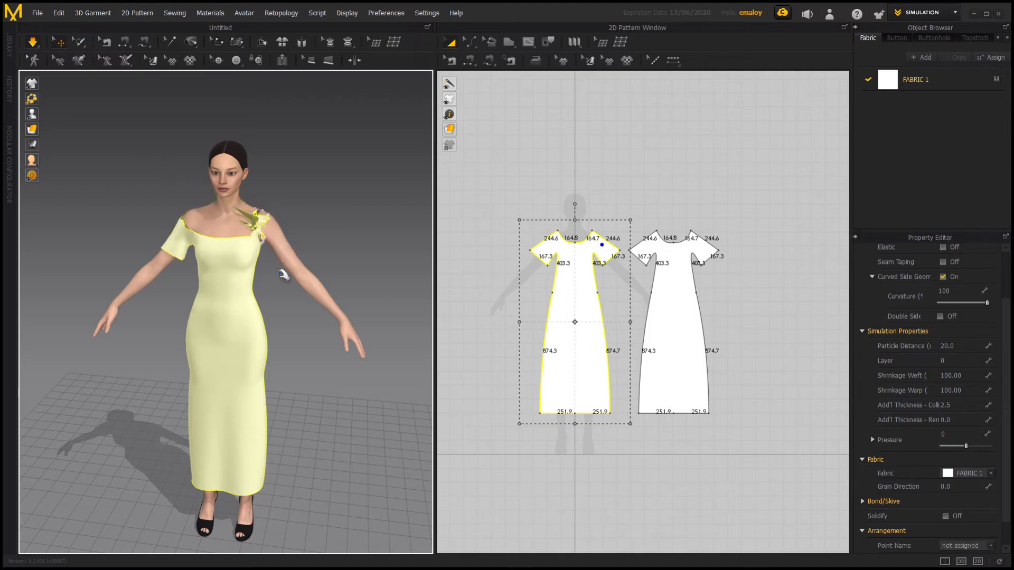
{"action": "left_click_drag", "start_coordinate": [274, 241], "coordinate": [282, 298]}
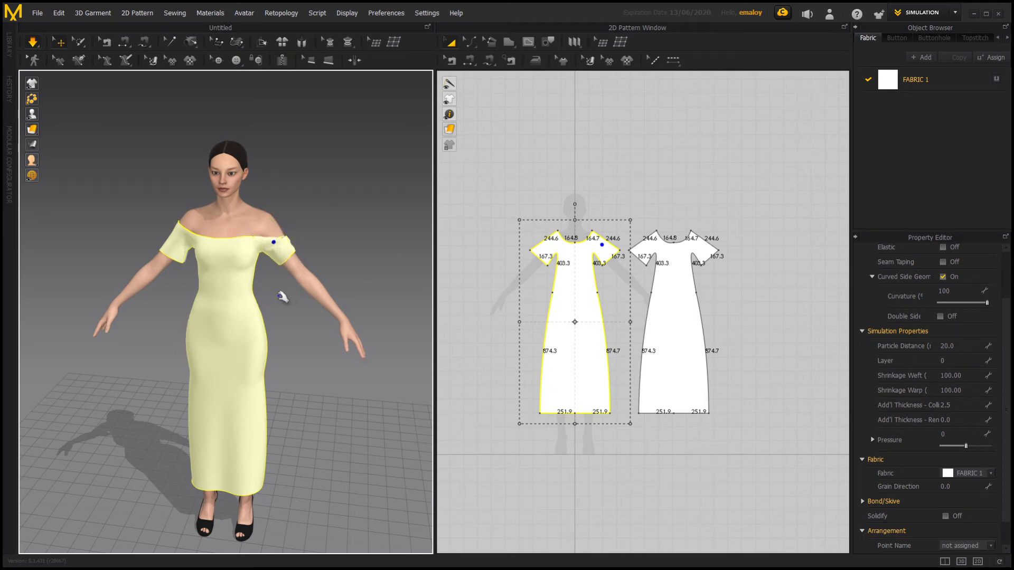
{"action": "left_click_drag", "start_coordinate": [282, 297], "coordinate": [282, 297]}
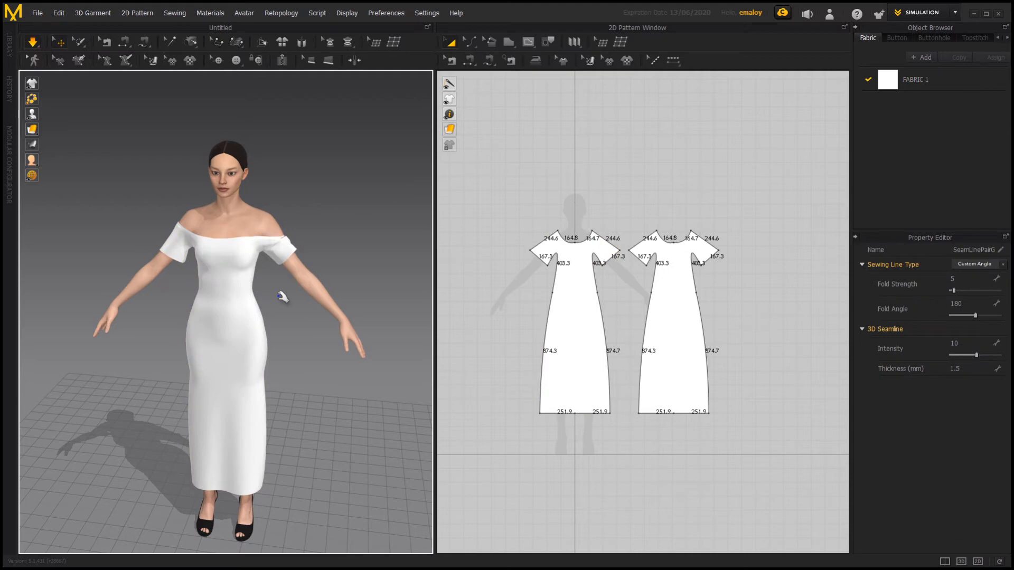
{"action": "key", "text": "ctrl+z"}
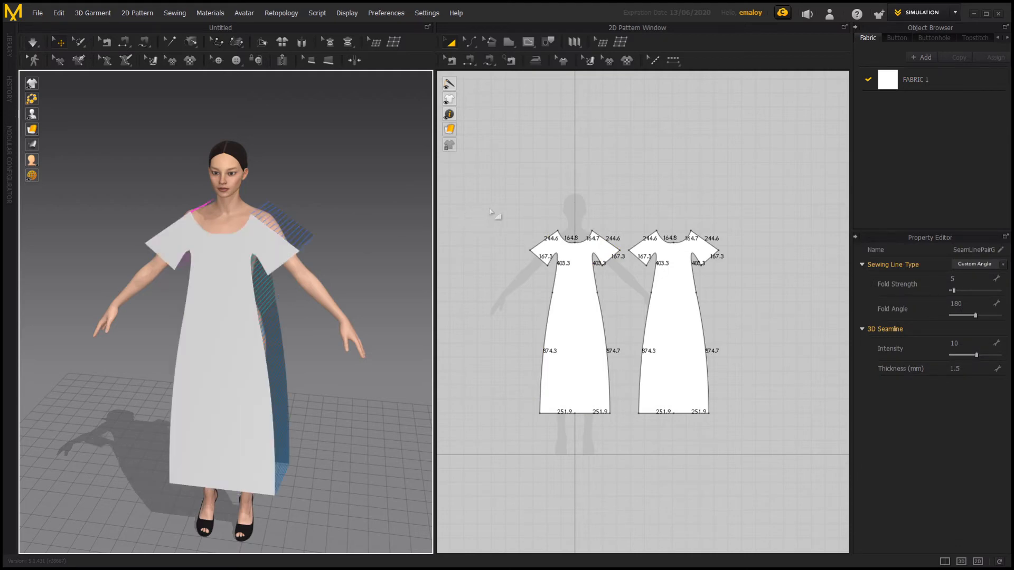
Step: Select both dress pieces in 2D and scale them slightly narrower, giving each hem half a length of about 242.7 mm
{"action": "left_click_drag", "start_coordinate": [495, 208], "coordinate": [728, 276]}
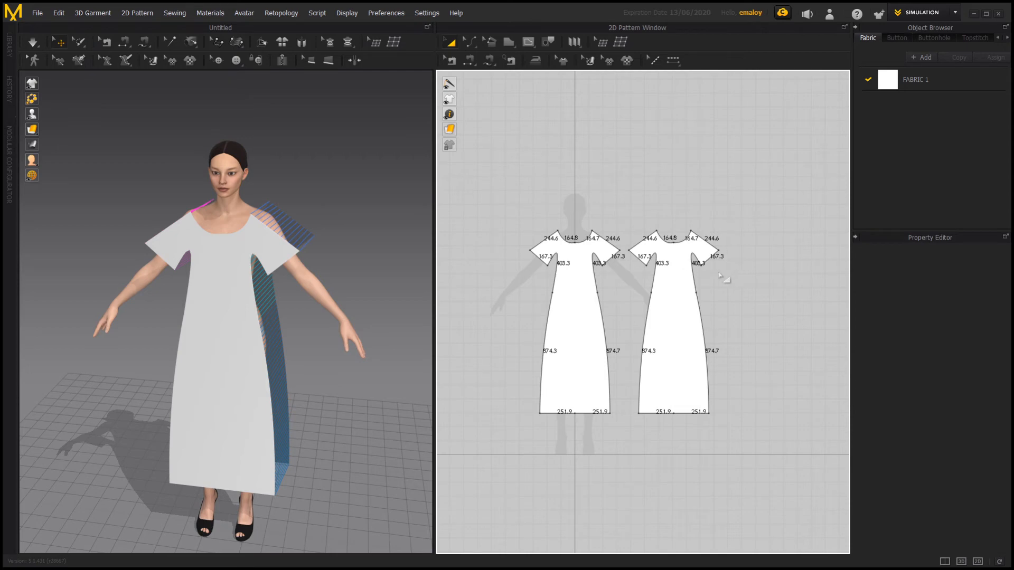
{"action": "left_click_drag", "start_coordinate": [621, 217], "coordinate": [746, 452]}
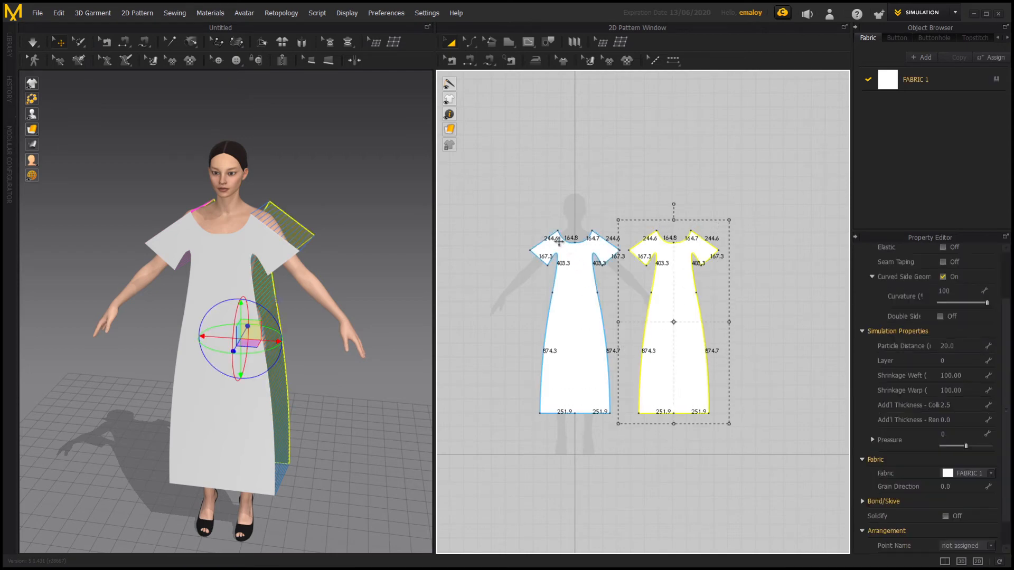
{"action": "left_click_drag", "start_coordinate": [502, 213], "coordinate": [765, 432]}
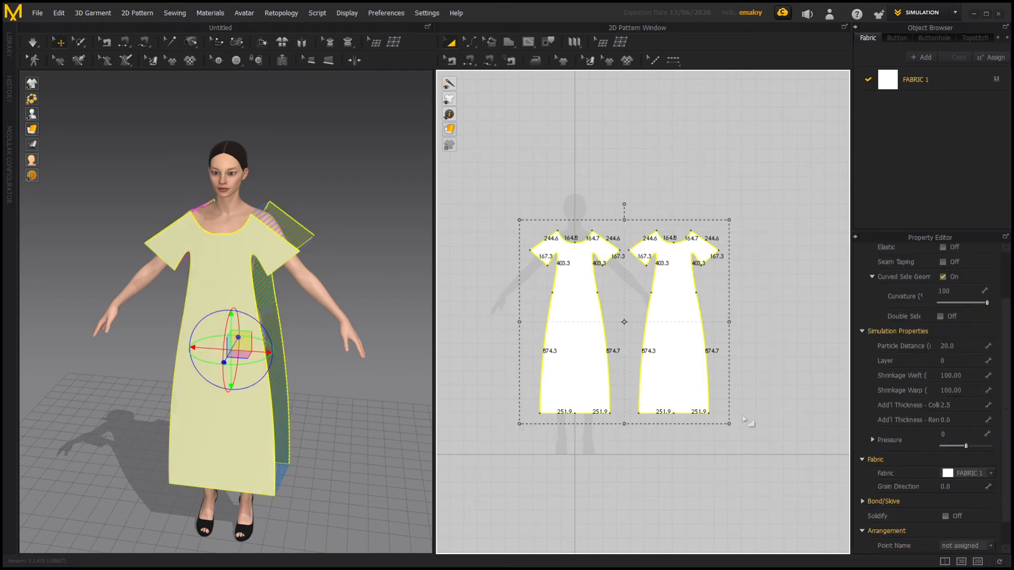
{"action": "left_click_drag", "start_coordinate": [727, 323], "coordinate": [721, 324]}
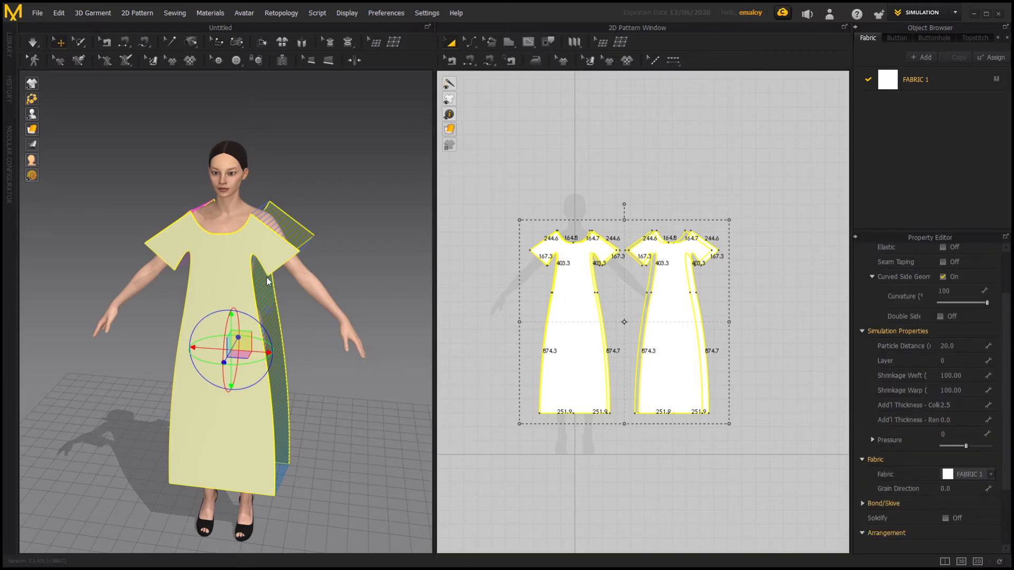
{"action": "key", "text": "ctrl+z"}
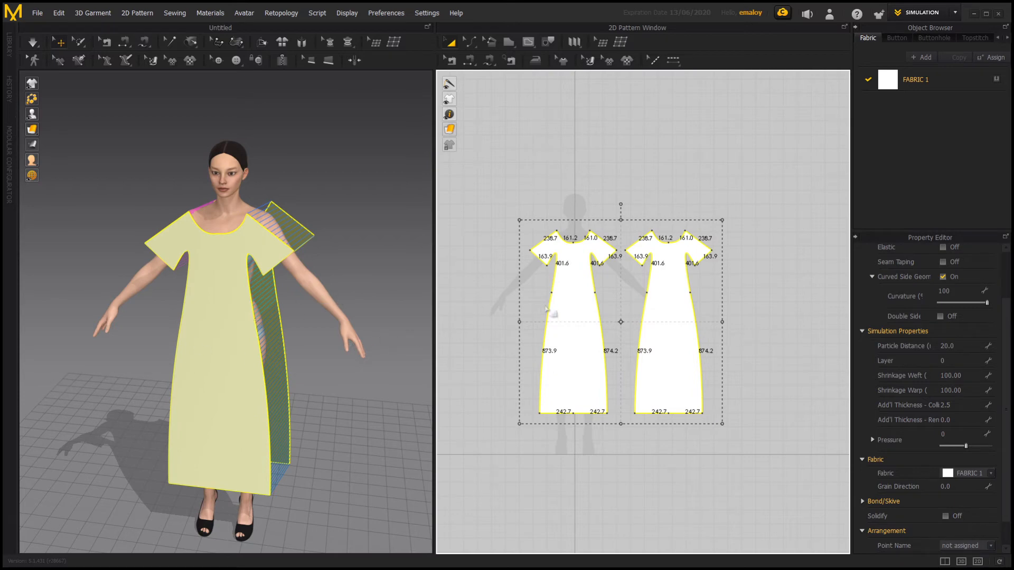
Step: Raise both dress pieces slightly in 3D, simulate the drape on the avatar, and deselect the pieces
{"action": "left_click", "coordinate": [568, 297]}
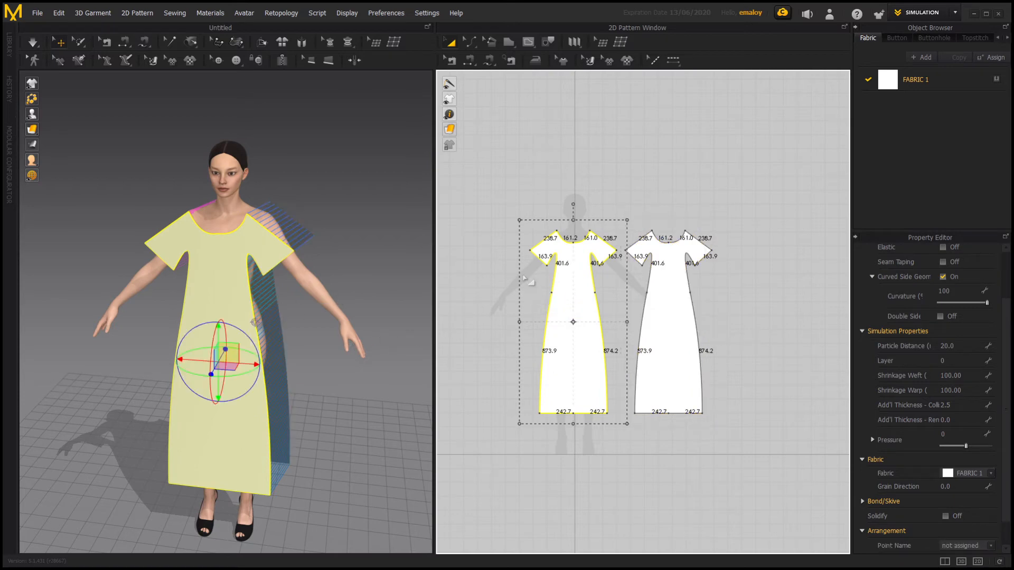
{"action": "mouse_move", "coordinate": [495, 188]}
{"action": "left_mouse_down"}
{"action": "mouse_move", "coordinate": [604, 190]}
{"action": "mouse_move", "coordinate": [774, 385]}
{"action": "mouse_move", "coordinate": [762, 490]}
{"action": "left_mouse_up"}
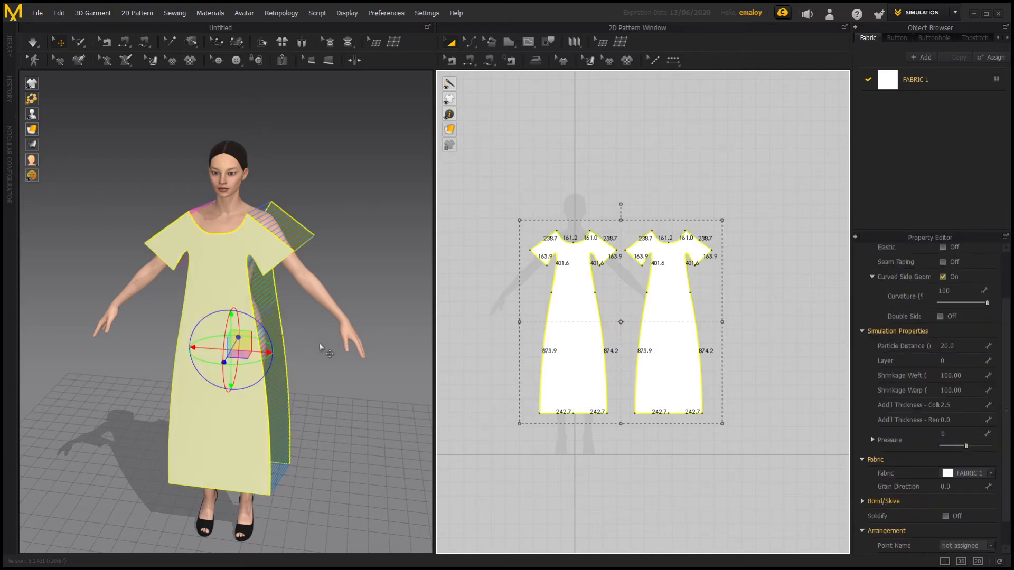
{"action": "right_click_drag", "start_coordinate": [319, 344], "coordinate": [254, 346]}
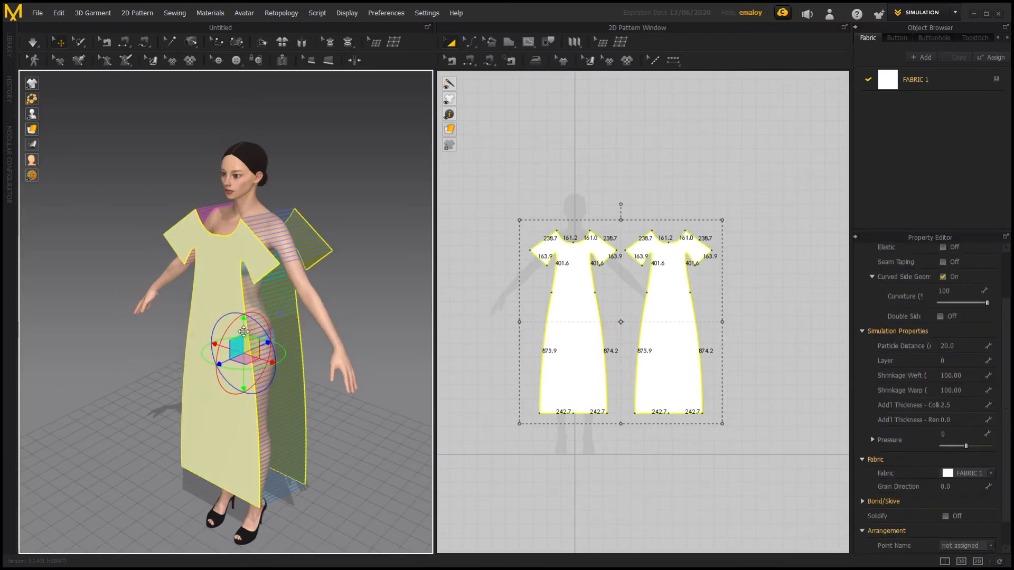
{"action": "left_click_drag", "start_coordinate": [243, 329], "coordinate": [243, 319]}
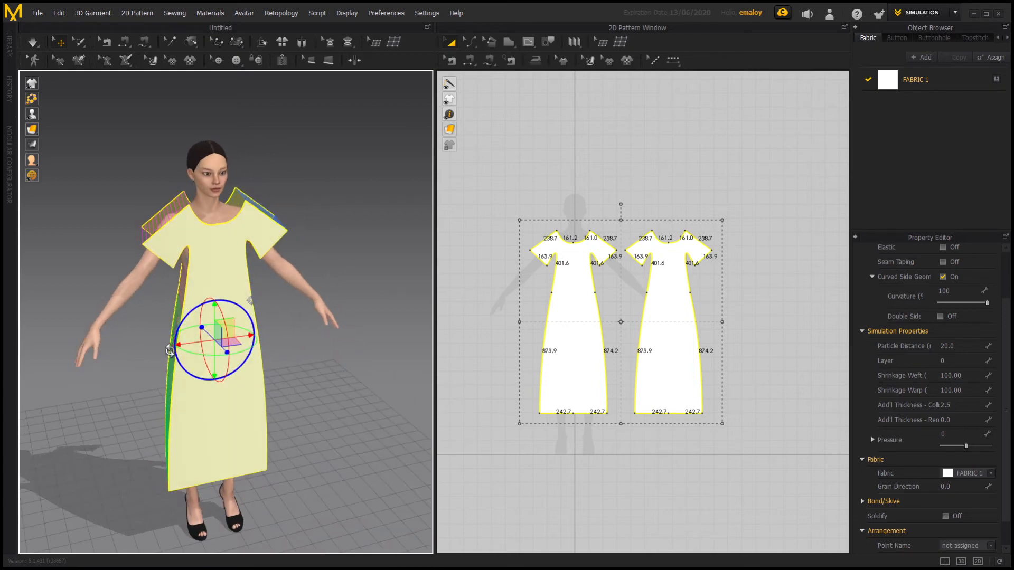
{"action": "left_click", "coordinate": [32, 43]}
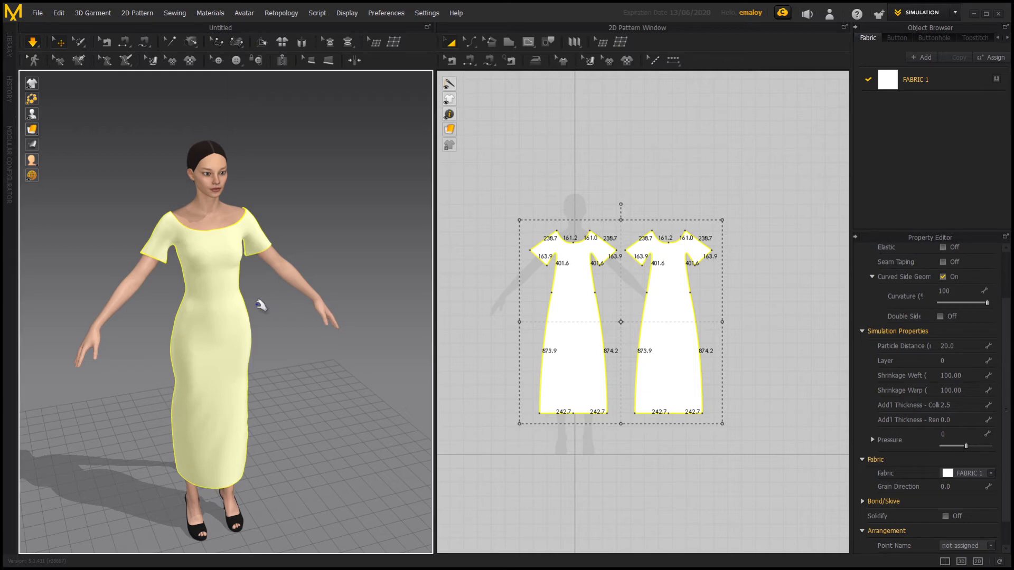
{"action": "mouse_move", "coordinate": [260, 301]}
{"action": "right_mouse_down"}
{"action": "mouse_move", "coordinate": [192, 312]}
{"action": "mouse_move", "coordinate": [197, 326]}
{"action": "mouse_move", "coordinate": [256, 299]}
{"action": "mouse_move", "coordinate": [237, 295]}
{"action": "mouse_move", "coordinate": [274, 242]}
{"action": "mouse_move", "coordinate": [249, 290]}
{"action": "right_mouse_up"}
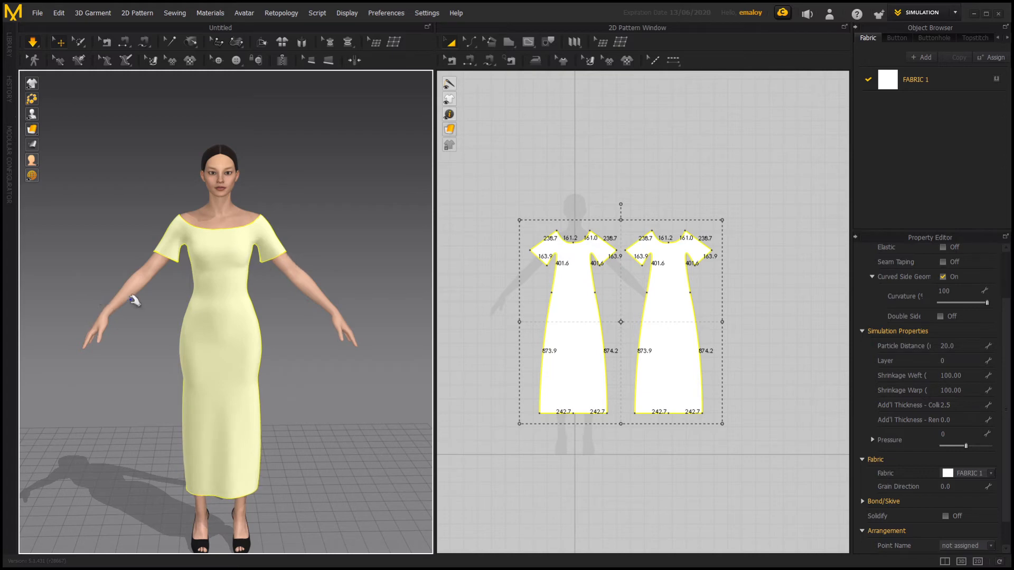
{"action": "left_click", "coordinate": [489, 399]}
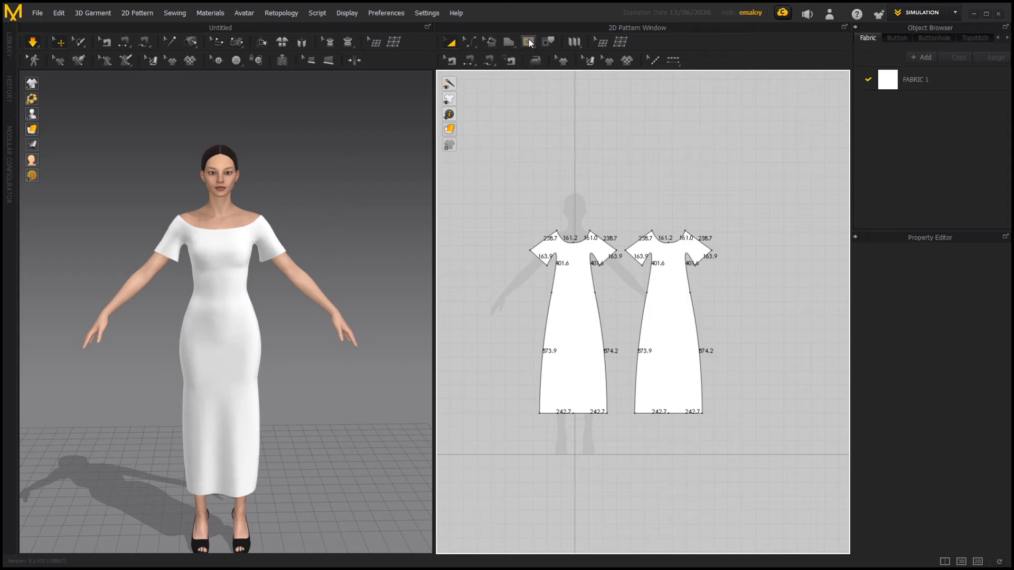
{"action": "left_click", "coordinate": [553, 293]}
{"action": "left_click", "coordinate": [527, 45]}
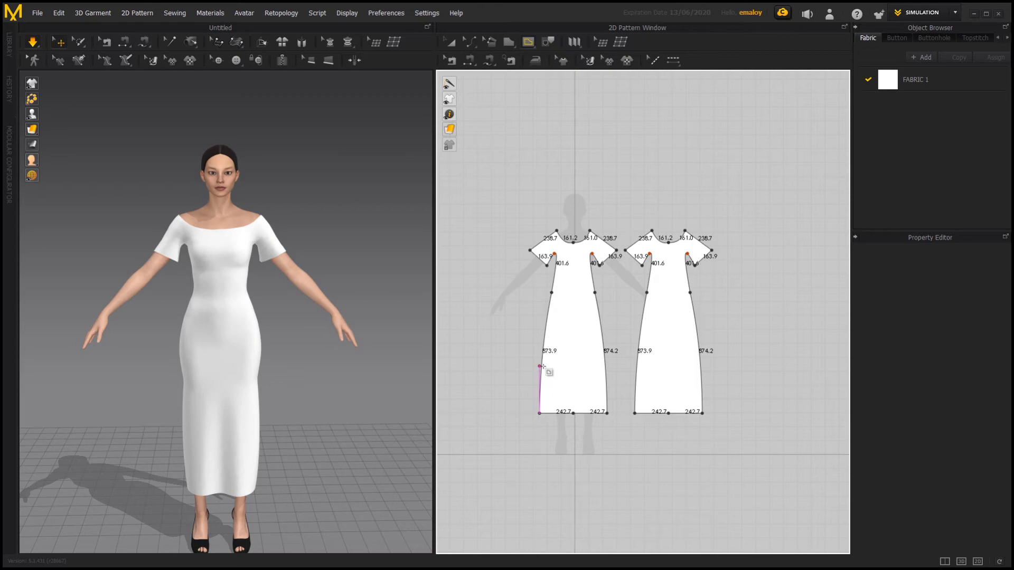
{"action": "left_click", "coordinate": [540, 366]}
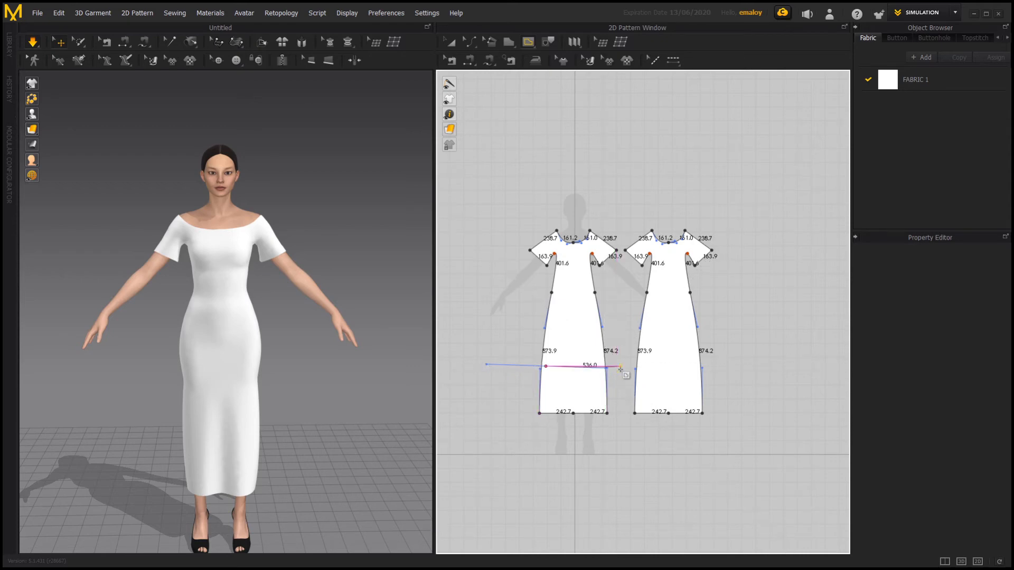
{"action": "key", "text": "Escape"}
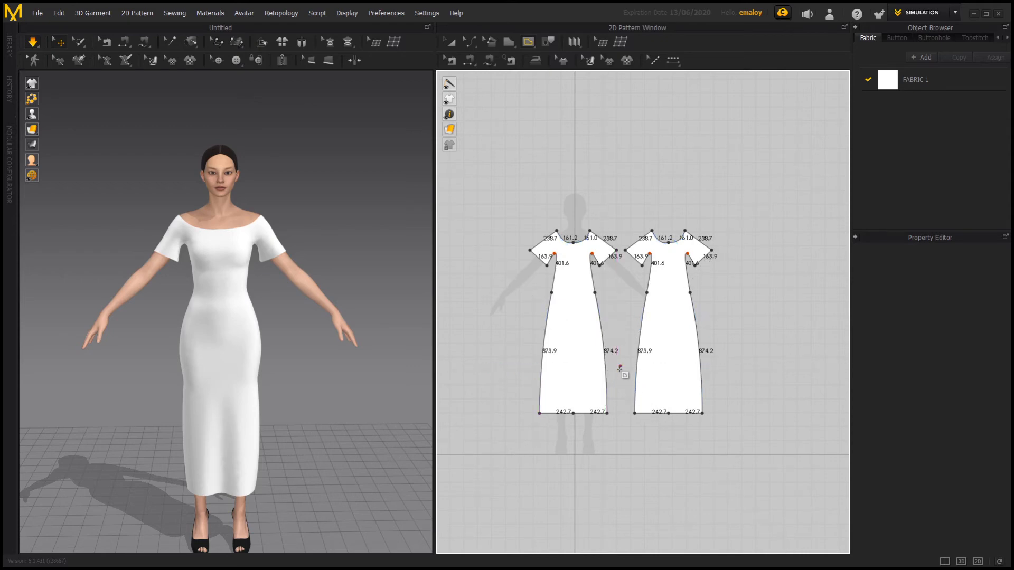
{"action": "left_click", "coordinate": [542, 369]}
{"action": "left_click_drag", "start_coordinate": [543, 370], "coordinate": [606, 369]}
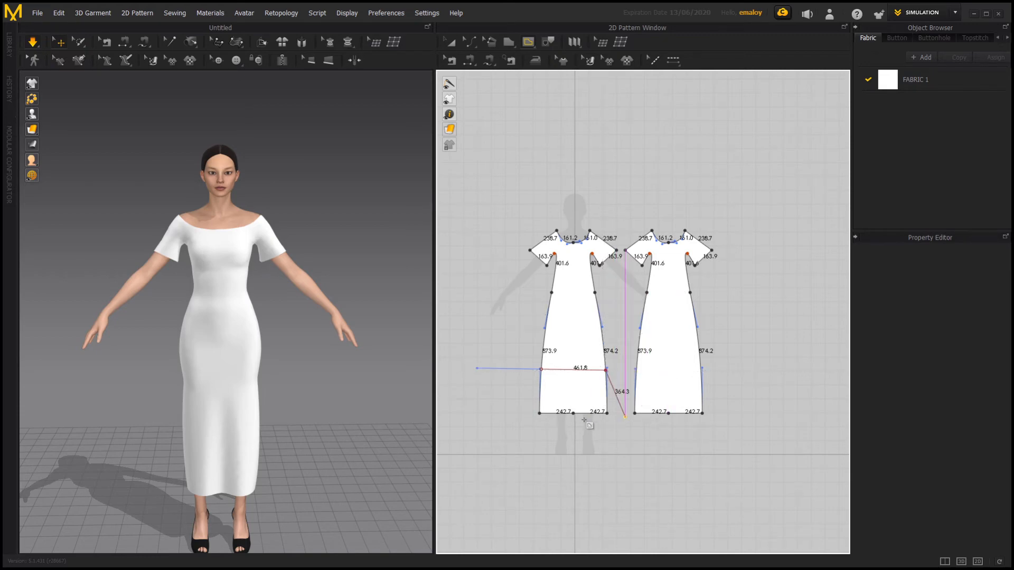
{"action": "key", "text": "Escape"}
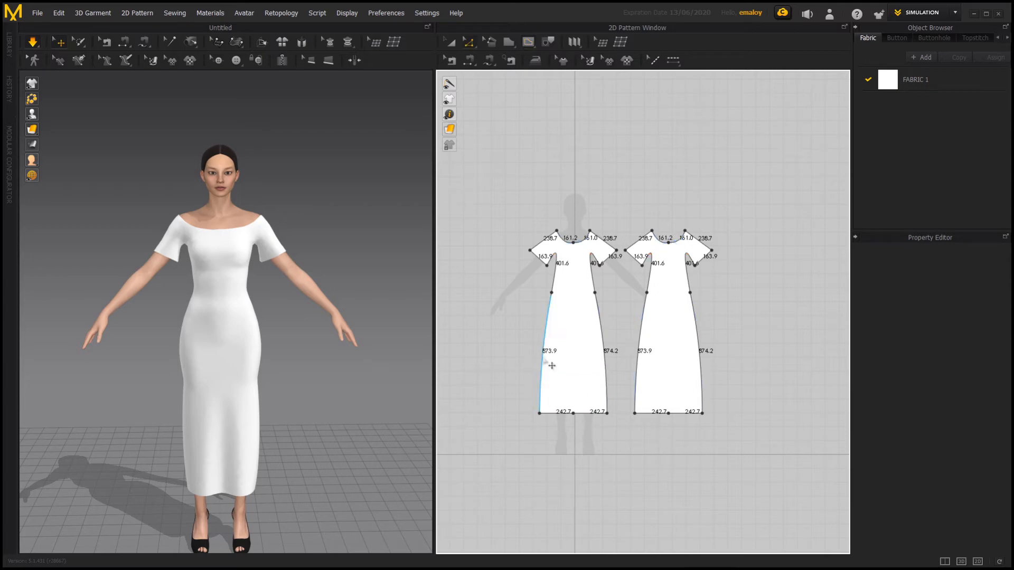
Step: Draw a horizontal internal line about 422 mm long across the lower skirt of the front dress piece
{"action": "left_click", "coordinate": [529, 44]}
{"action": "left_click", "coordinate": [543, 368]}
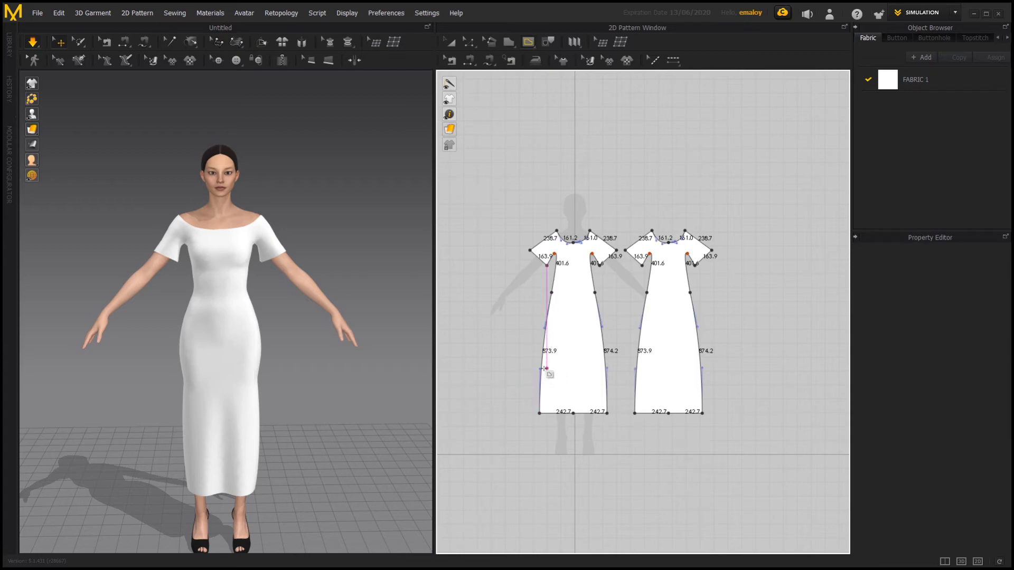
{"action": "left_click", "coordinate": [546, 368]}
{"action": "key", "text": "Escape"}
{"action": "left_click", "coordinate": [547, 370]}
{"action": "left_click", "coordinate": [606, 371]}
{"action": "key", "text": "Return"}
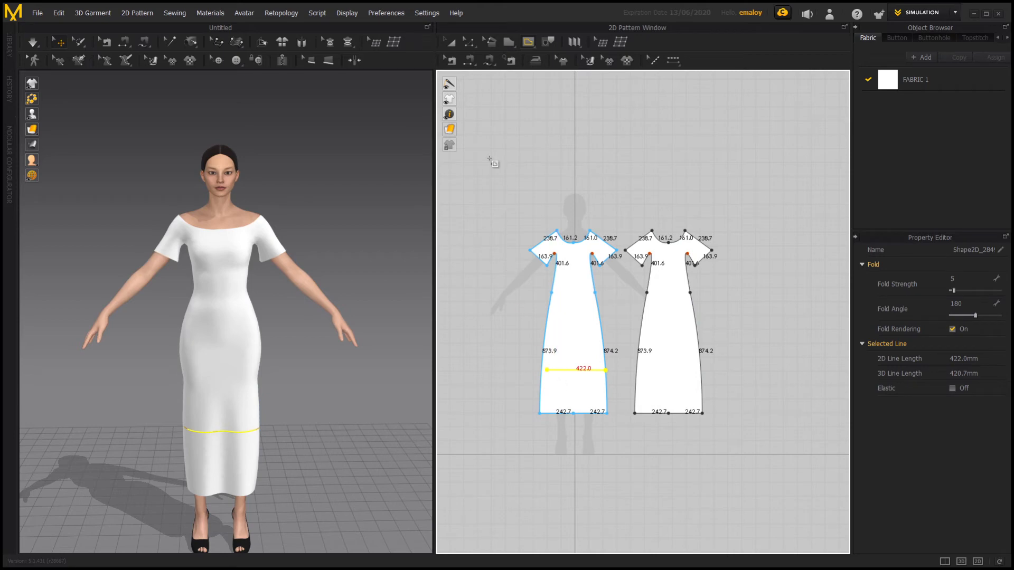
Step: Extend the inner end of the front skirt's internal line outward to the piece's nearby side edge
{"action": "left_click", "coordinate": [470, 43]}
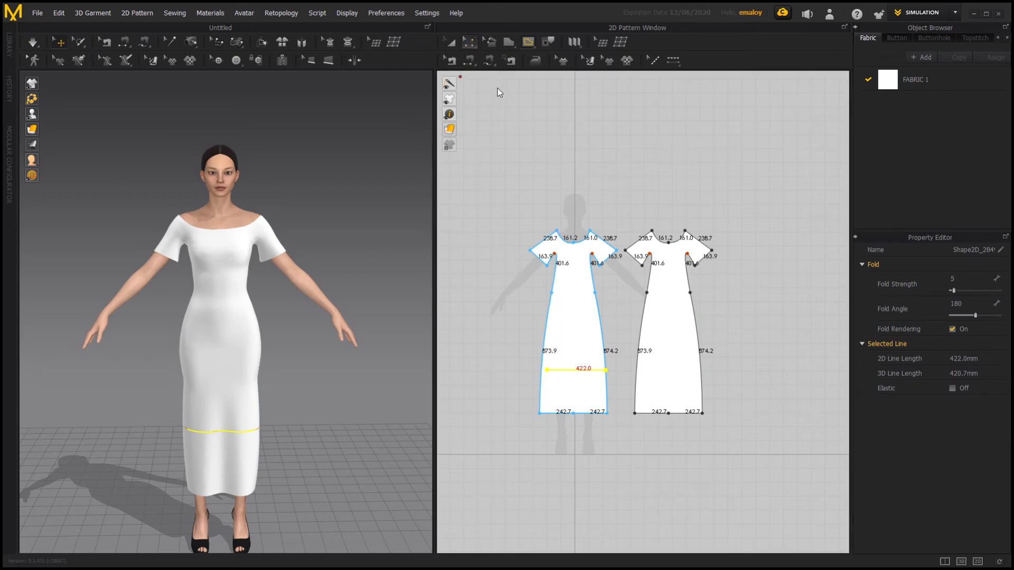
{"action": "key", "text": "v"}
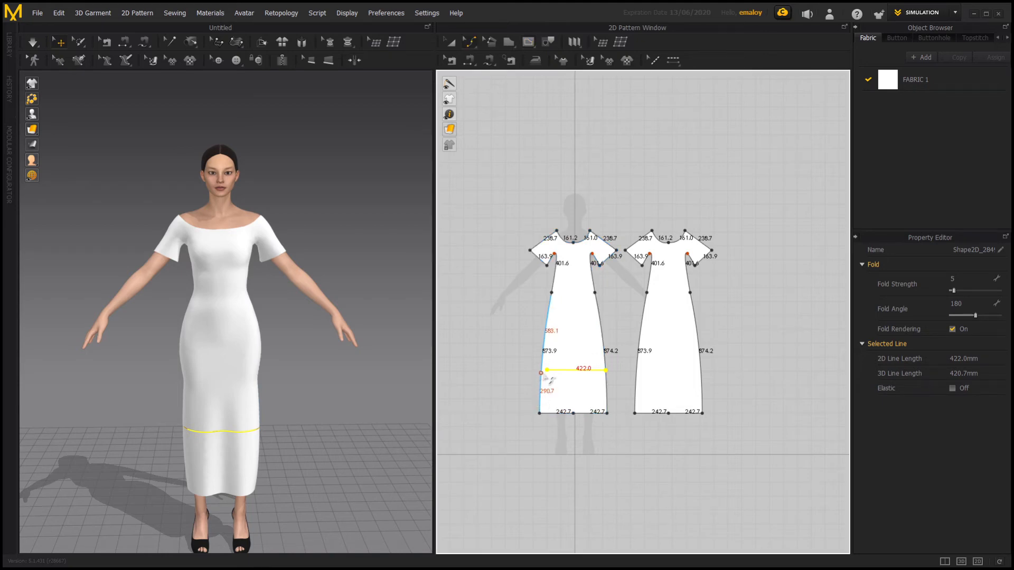
{"action": "left_click_drag", "start_coordinate": [549, 373], "coordinate": [542, 373]}
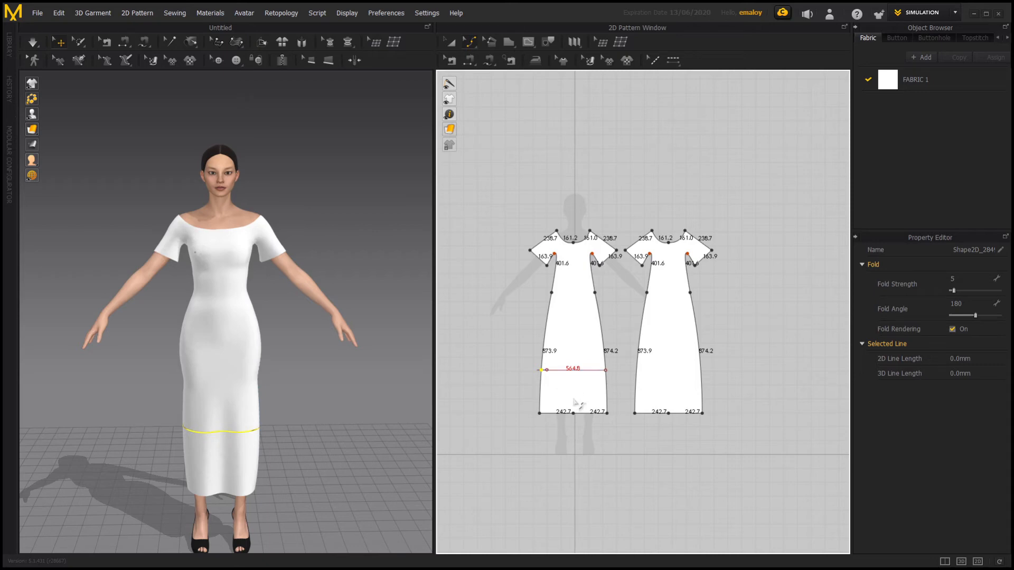
Step: Extend the front skirt's internal line outward past the piece's side edge, making the line about 609 mm long
{"action": "left_click", "coordinate": [523, 404]}
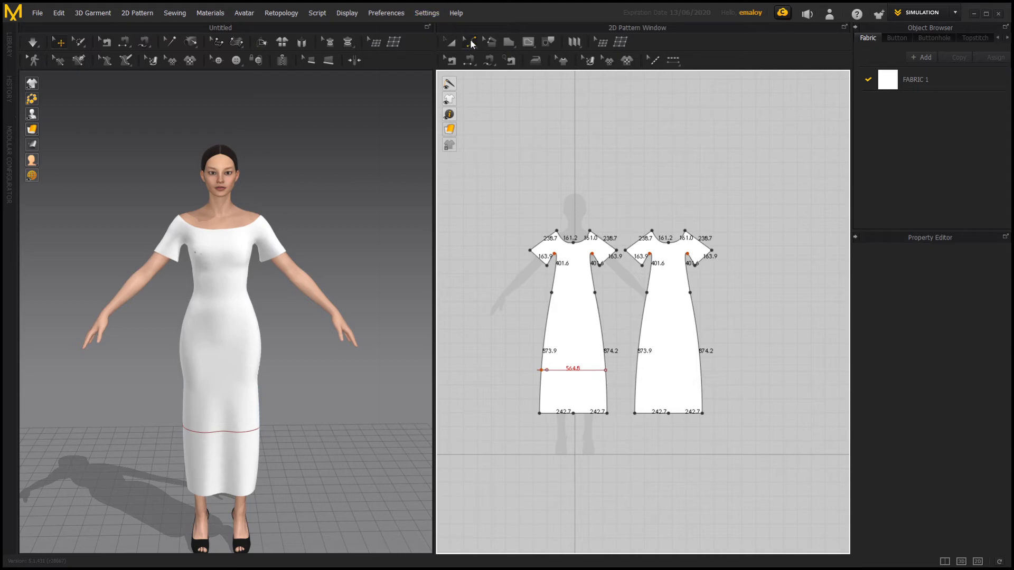
{"action": "left_click", "coordinate": [487, 61]}
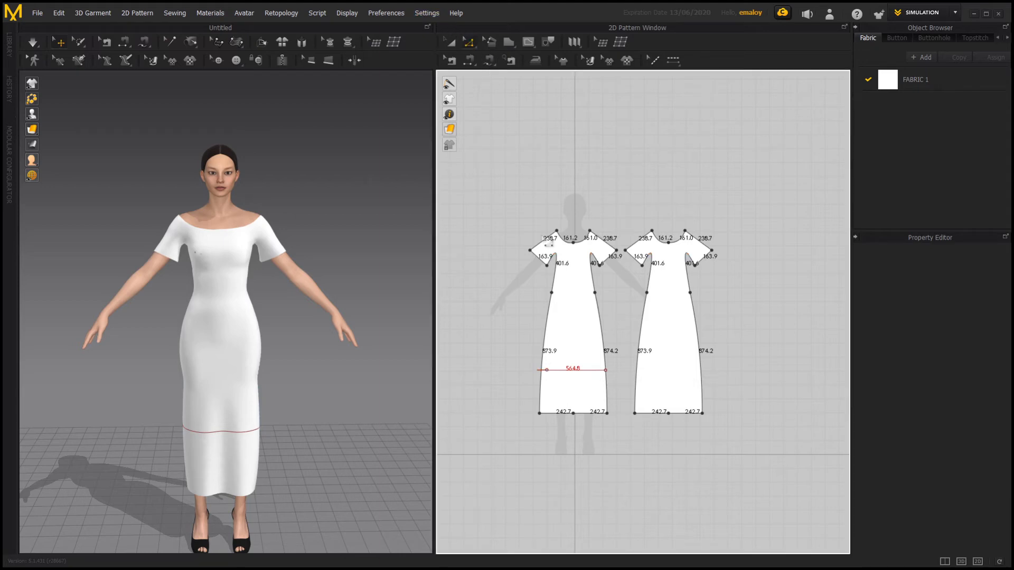
{"action": "left_click", "coordinate": [540, 373]}
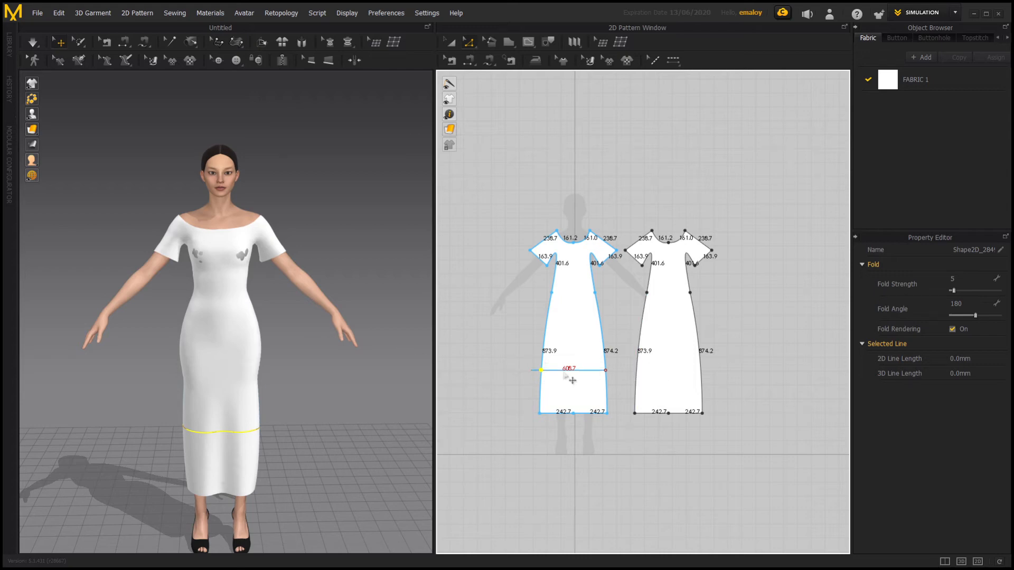
Step: Draw a horizontal internal line about 464.5 mm long across the lower skirt of the back dress piece, from side edge to side edge
{"action": "left_click", "coordinate": [529, 42]}
{"action": "left_click", "coordinate": [636, 372]}
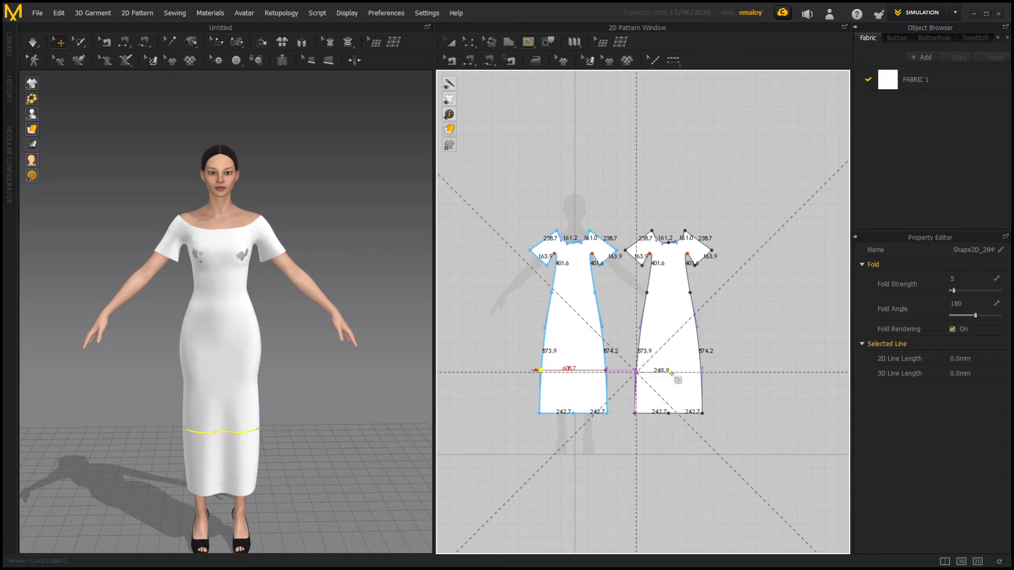
{"action": "left_click", "coordinate": [701, 373]}
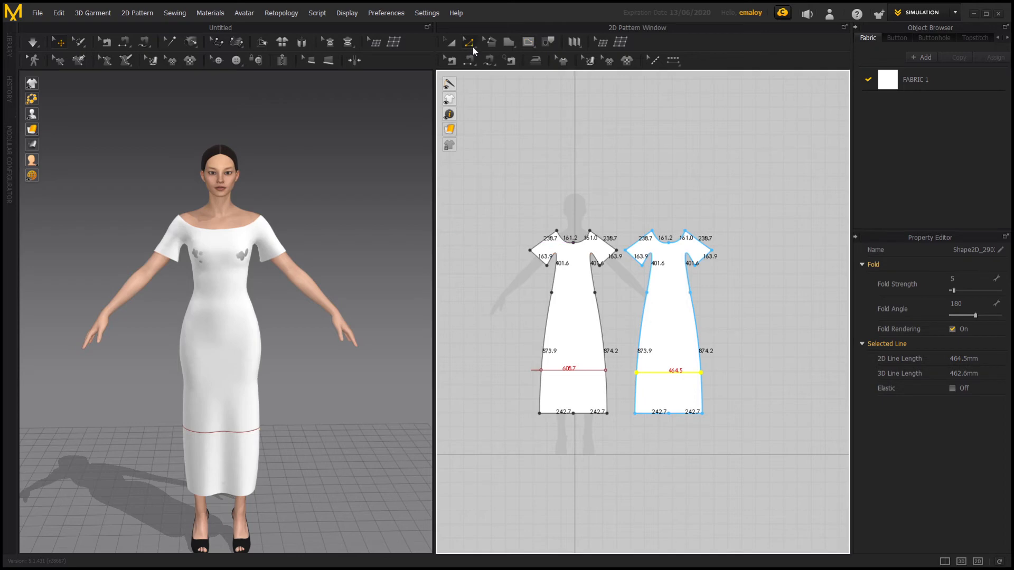
Step: Cut the front and back dress pieces apart along the internal lines across their lower skirts
{"action": "left_click", "coordinate": [571, 371]}
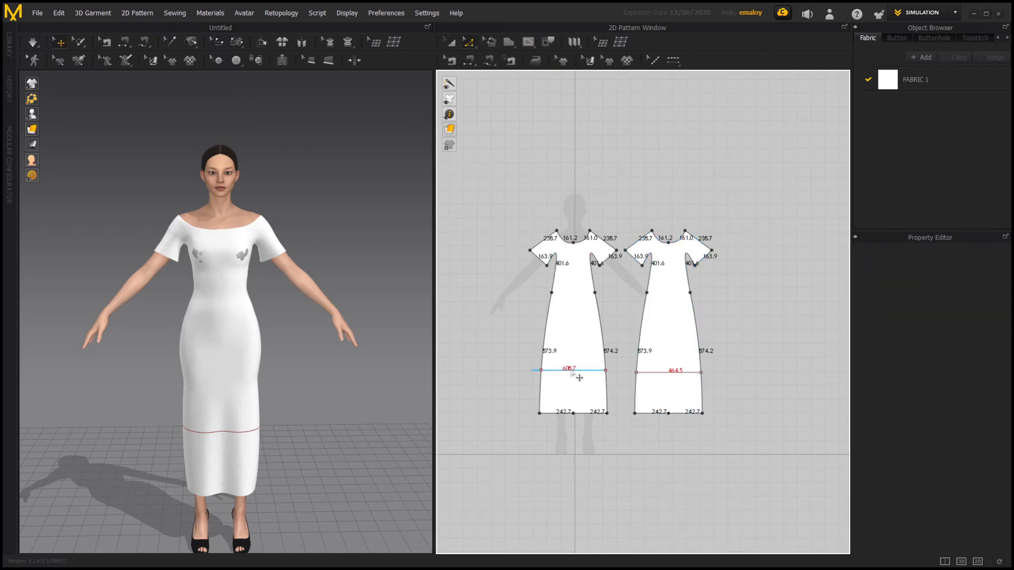
{"action": "left_click", "coordinate": [572, 371]}
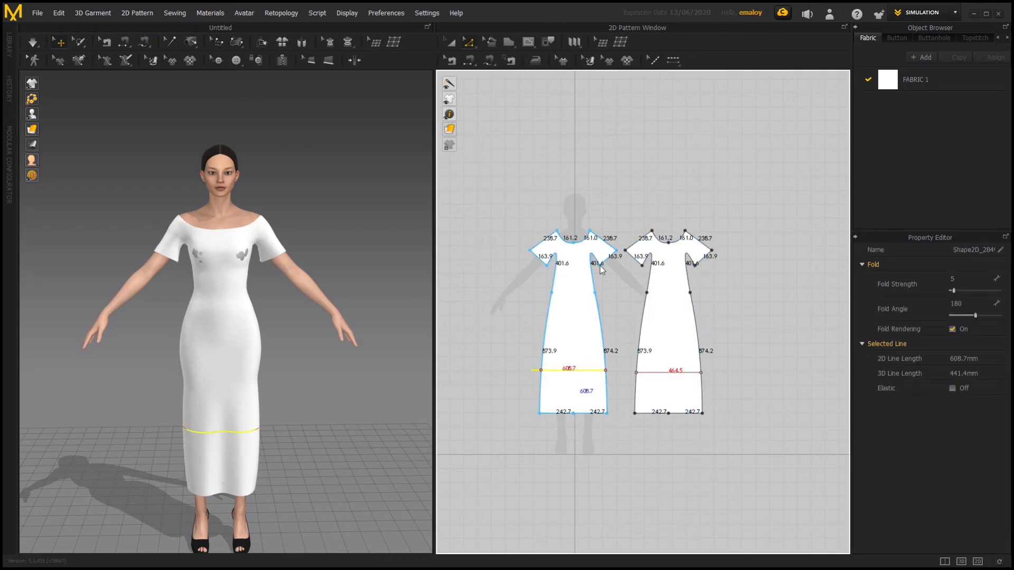
{"action": "left_click", "coordinate": [672, 372]}
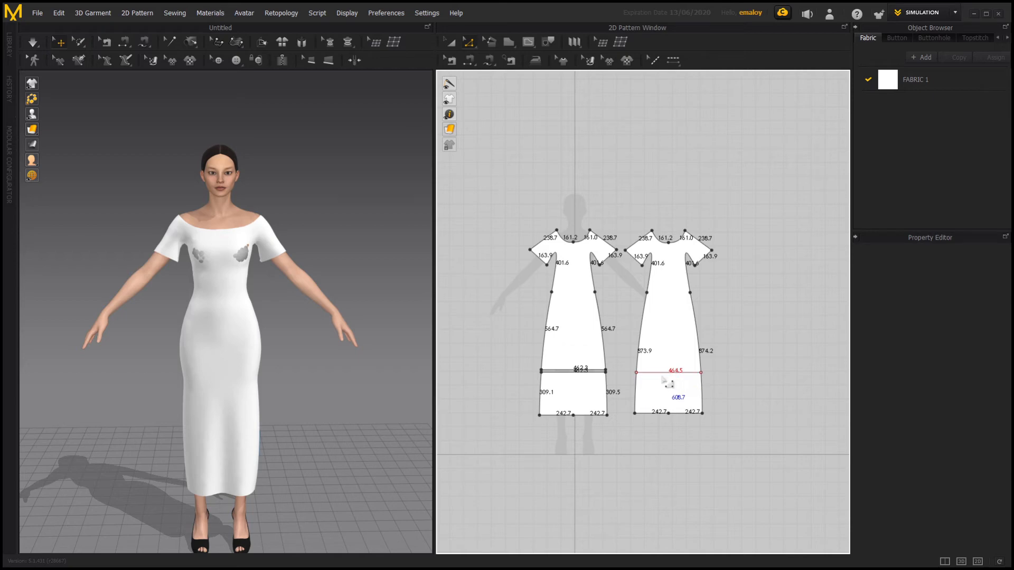
{"action": "left_click", "coordinate": [667, 381]}
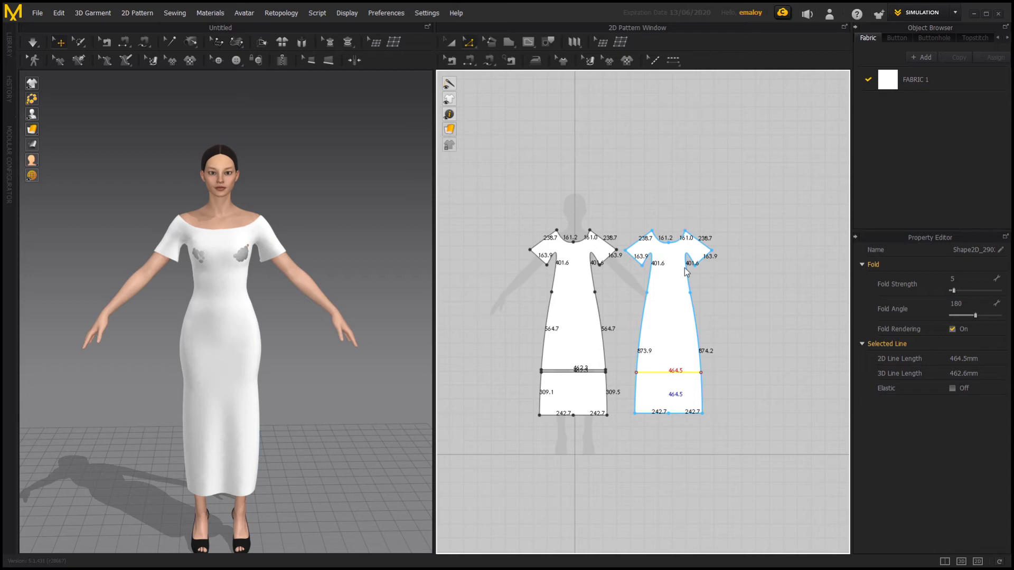
{"action": "left_click", "coordinate": [589, 426]}
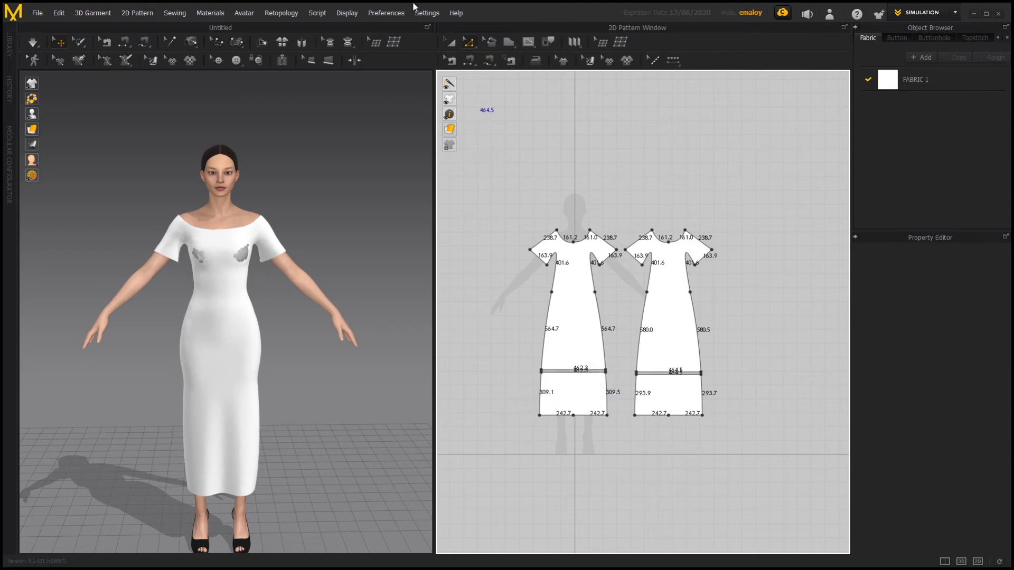
Step: Delete the cut-off lower skirt sections of the front and back dress pieces
{"action": "left_click", "coordinate": [450, 43]}
{"action": "left_click", "coordinate": [571, 399]}
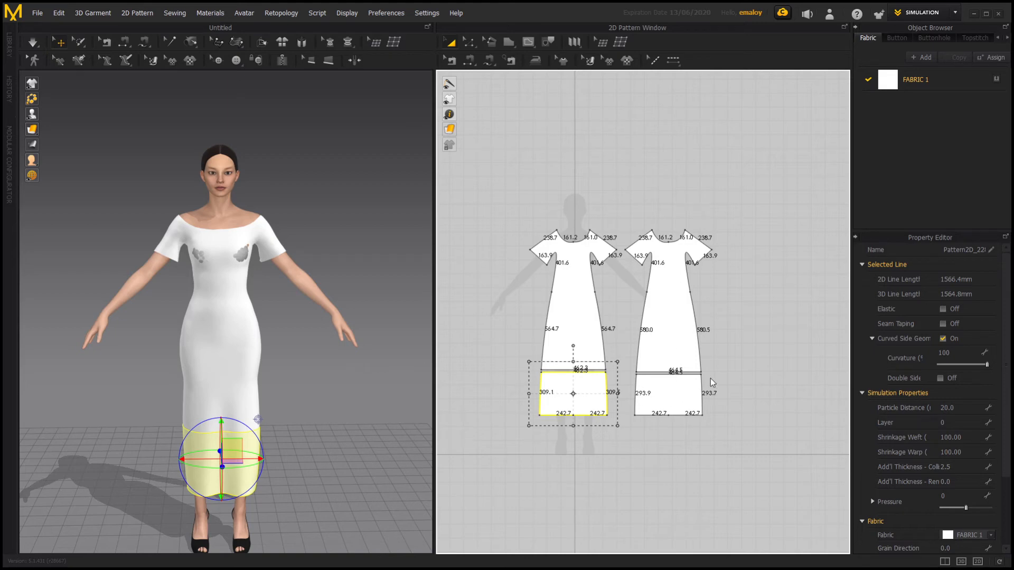
{"action": "key", "text": "Delete"}
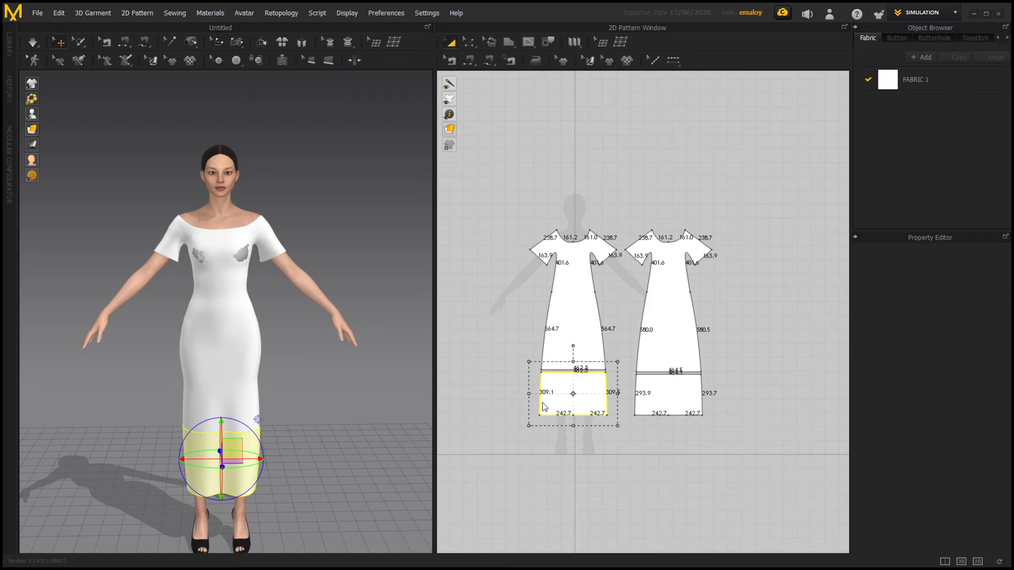
{"action": "key", "text": "Delete"}
{"action": "left_click", "coordinate": [656, 393]}
{"action": "left_click", "coordinate": [655, 393]}
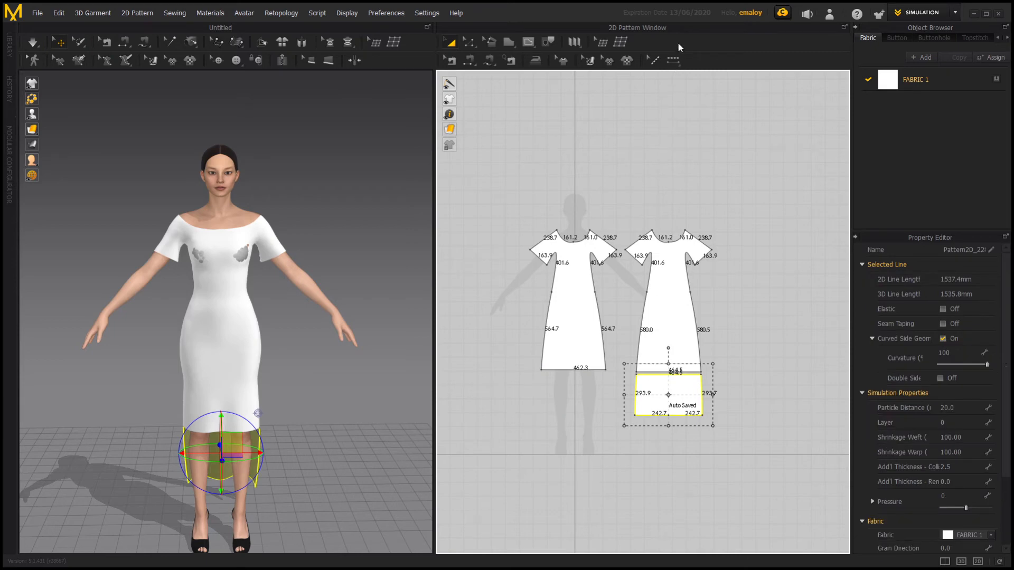
{"action": "key", "text": "Delete"}
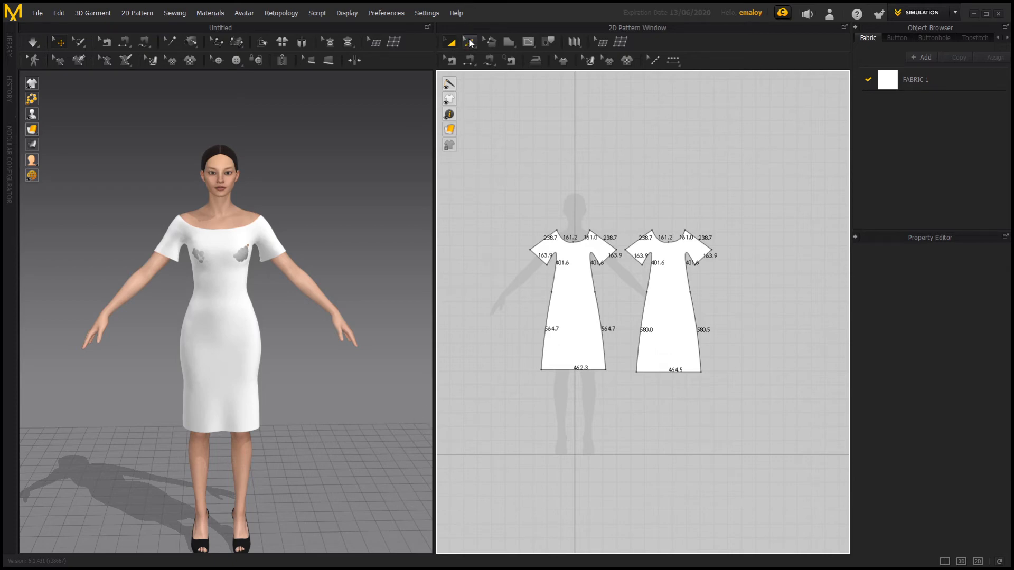
Step: Draw a closed polygon piece about 462 mm wide below the front hem, with a straight upper edge and five downward zigzag points
{"action": "left_click", "coordinate": [510, 43]}
{"action": "left_click", "coordinate": [541, 370]}
{"action": "left_click", "coordinate": [541, 389]}
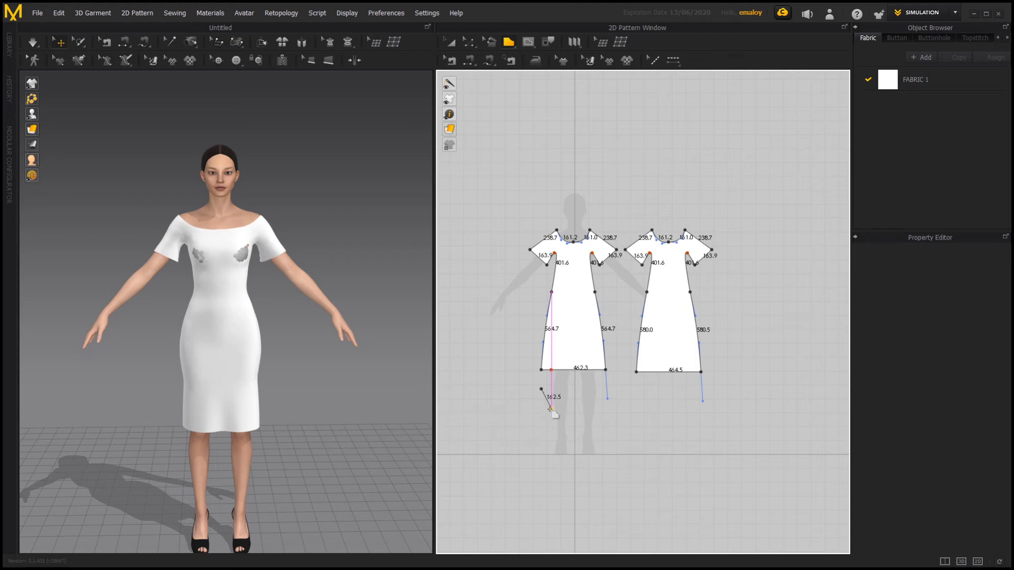
{"action": "left_click", "coordinate": [551, 405]}
{"action": "left_click", "coordinate": [561, 389]}
{"action": "left_click", "coordinate": [564, 405]}
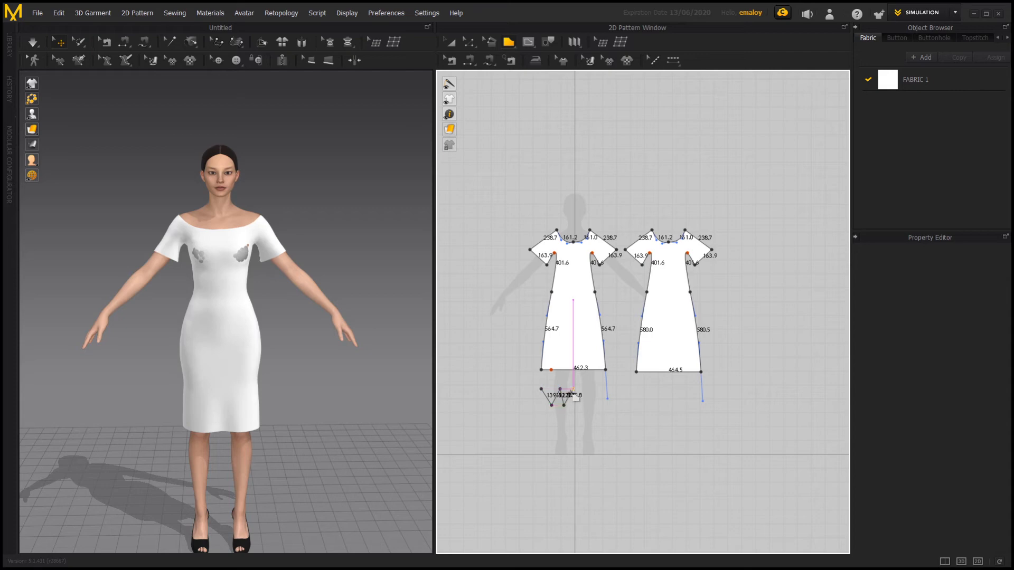
{"action": "left_click", "coordinate": [573, 390]}
{"action": "left_click", "coordinate": [578, 404]}
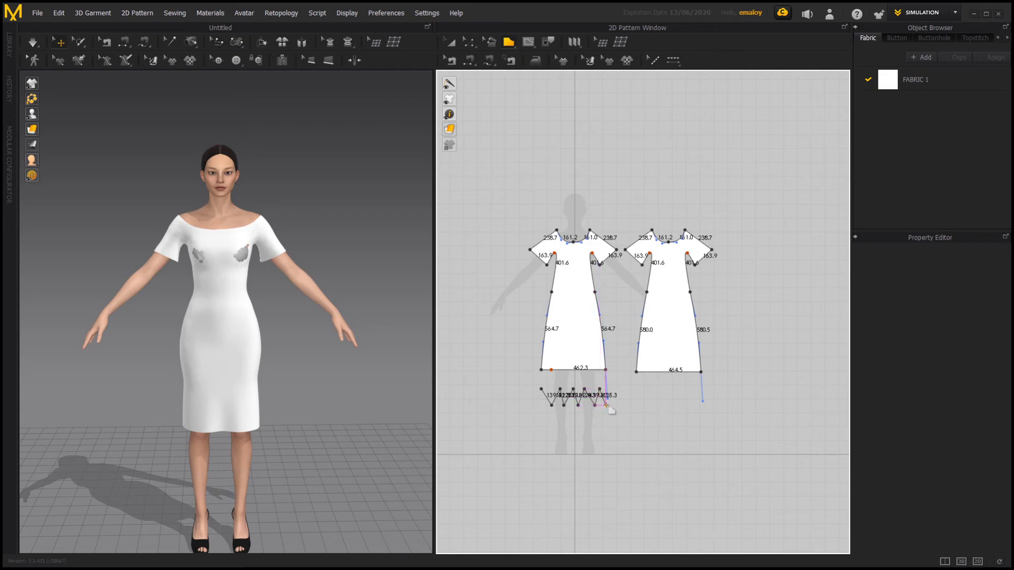
{"action": "left_click", "coordinate": [605, 405]}
{"action": "left_click", "coordinate": [606, 386]}
{"action": "left_click", "coordinate": [541, 385]}
{"action": "left_click", "coordinate": [541, 389]}
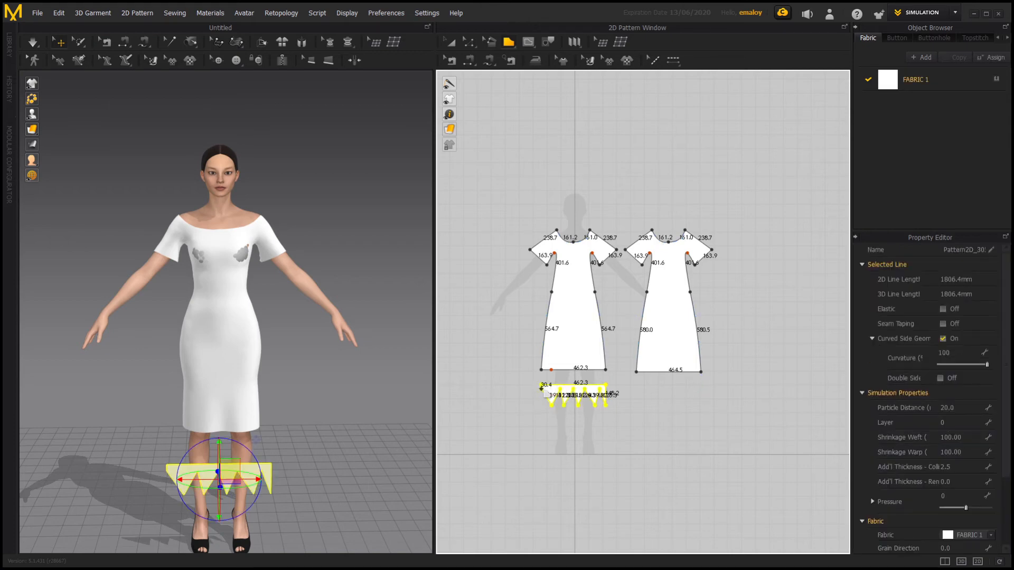
{"action": "left_click", "coordinate": [460, 428]}
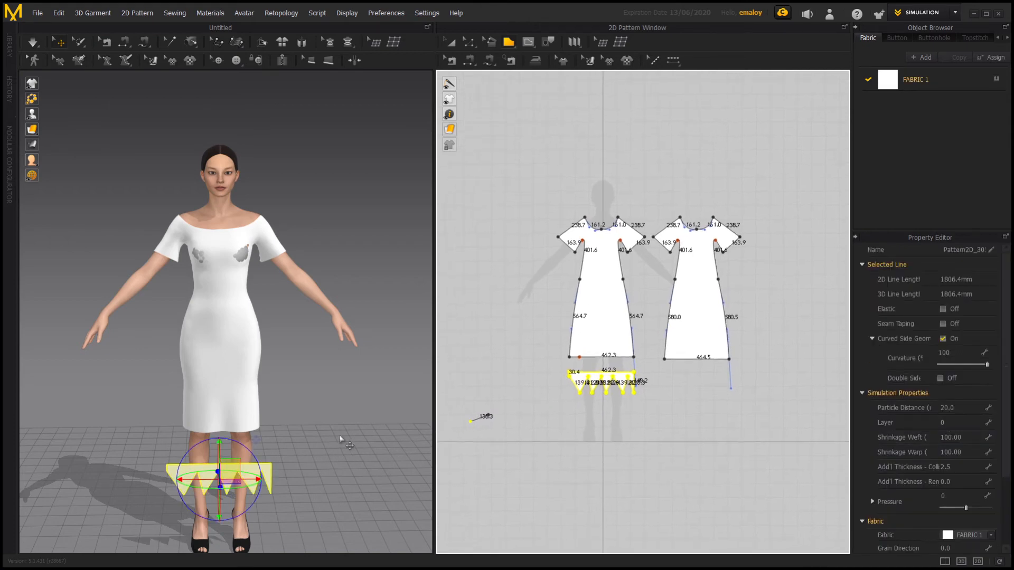
{"action": "left_click", "coordinate": [641, 424]}
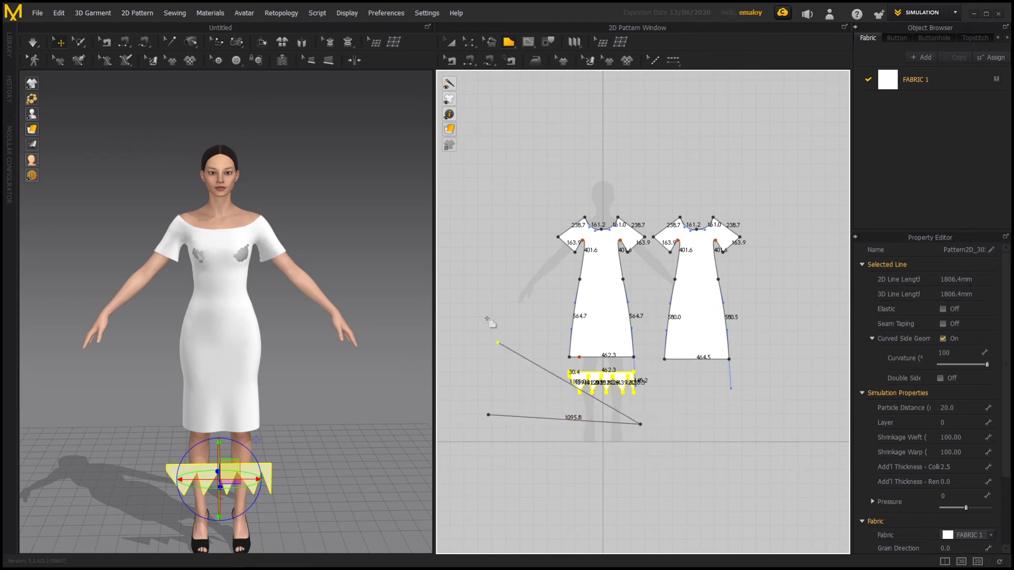
{"action": "key", "text": "a"}
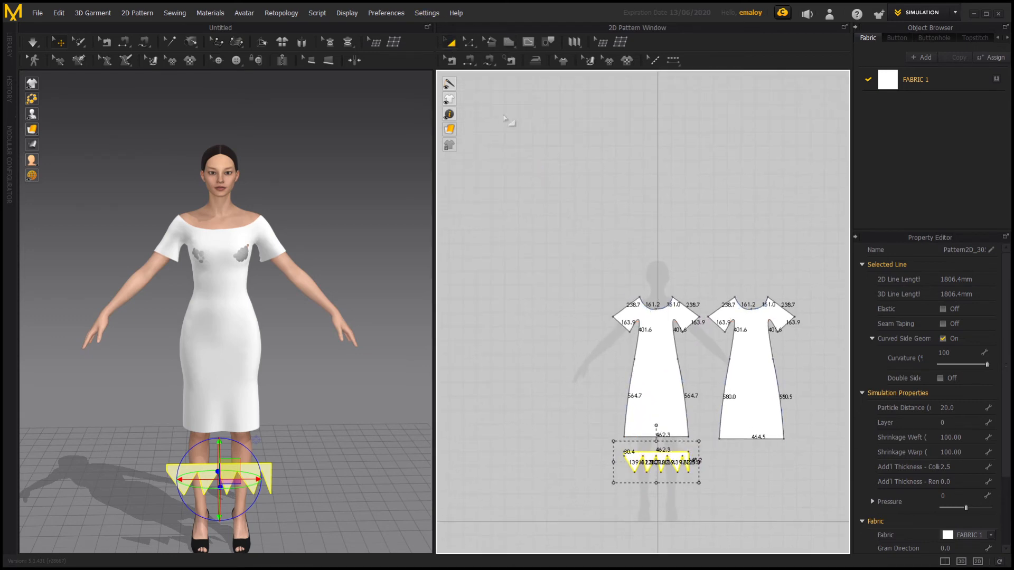
Step: Hide the 2D segment lengths and move the zigzag piece's upper outer corner slightly outward along its straight edge
{"action": "left_click", "coordinate": [692, 499]}
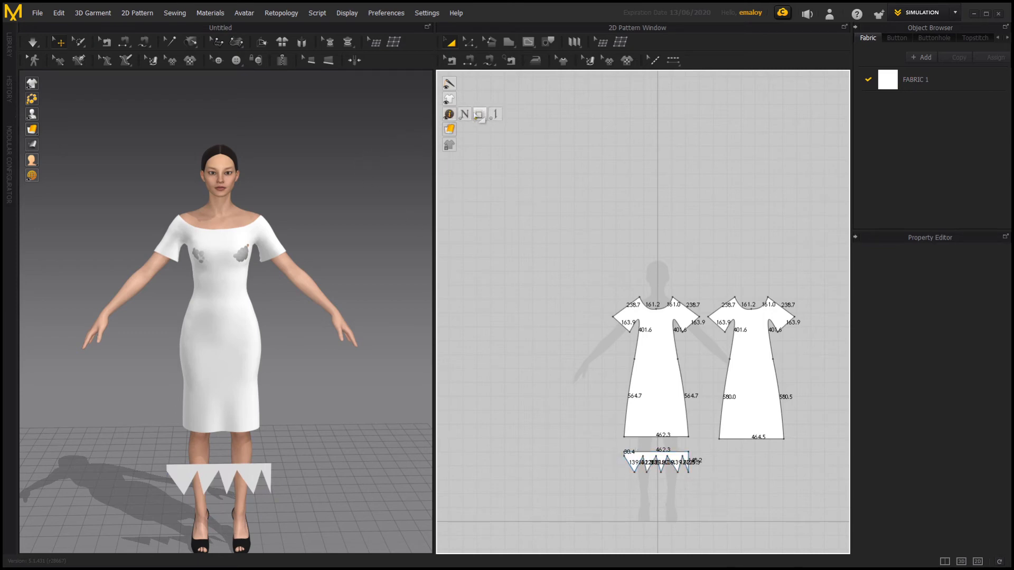
{"action": "left_click", "coordinate": [479, 114]}
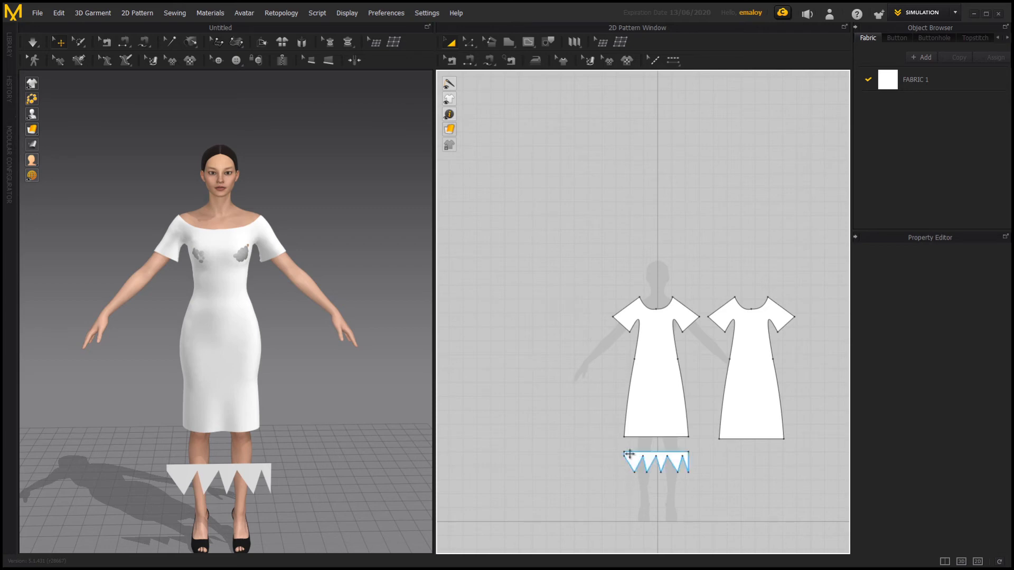
{"action": "left_click", "coordinate": [470, 43]}
{"action": "left_click", "coordinate": [625, 454]}
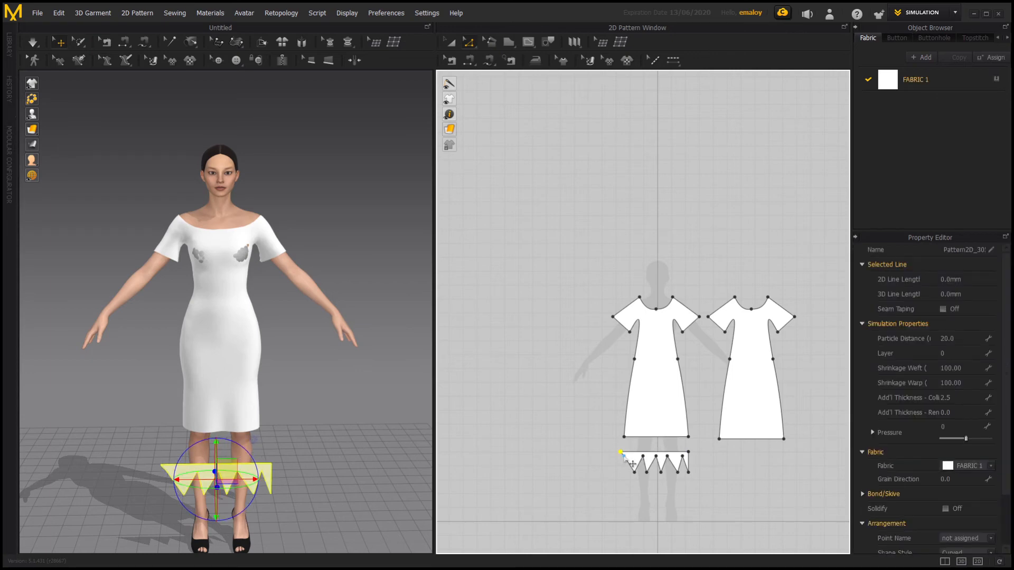
{"action": "left_click", "coordinate": [620, 452]}
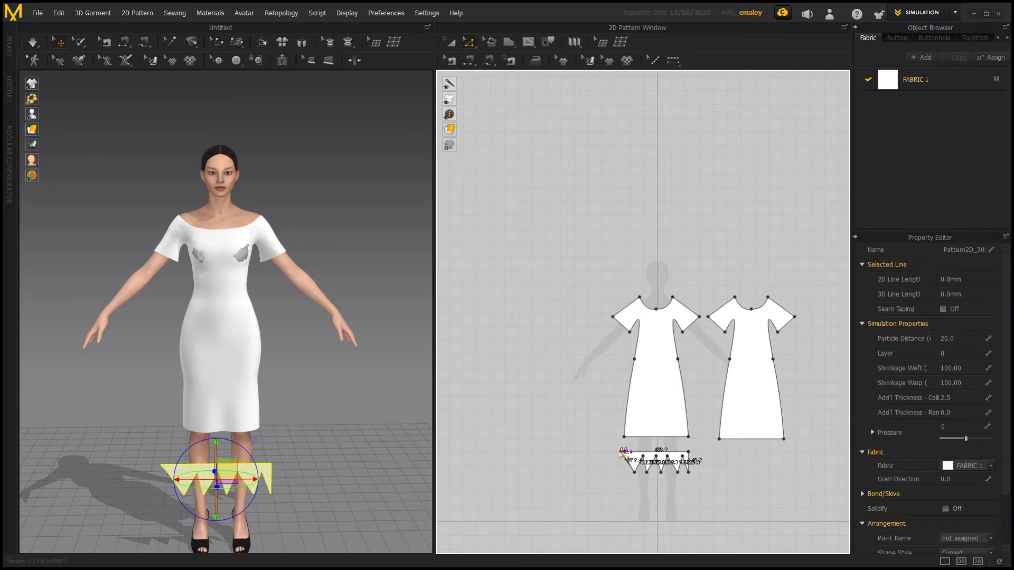
{"action": "left_click", "coordinate": [507, 323]}
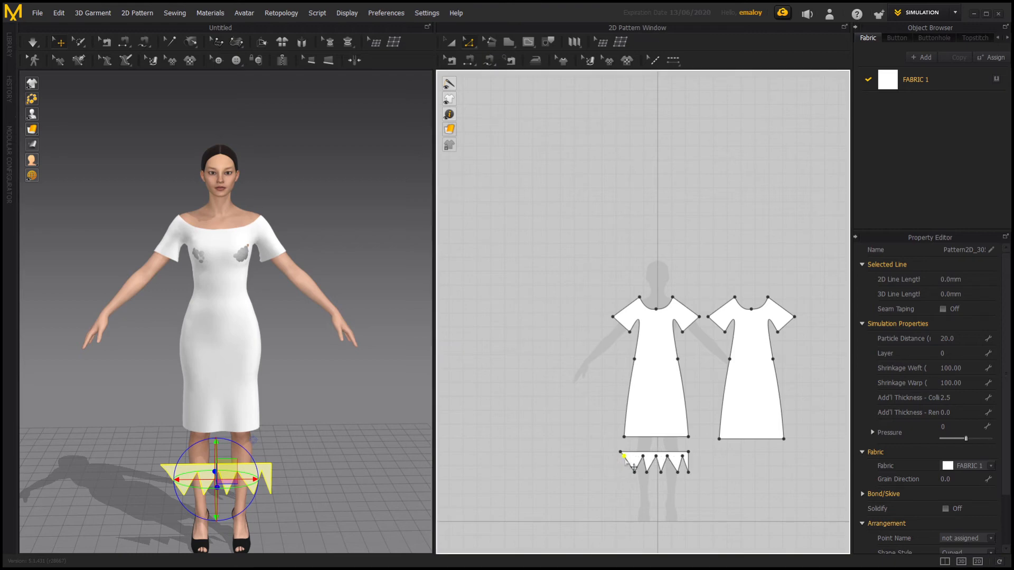
Step: Try to adjust the zigzag piece's upper outer corner with the Edit Curve Point tool
{"action": "left_click", "coordinate": [469, 42]}
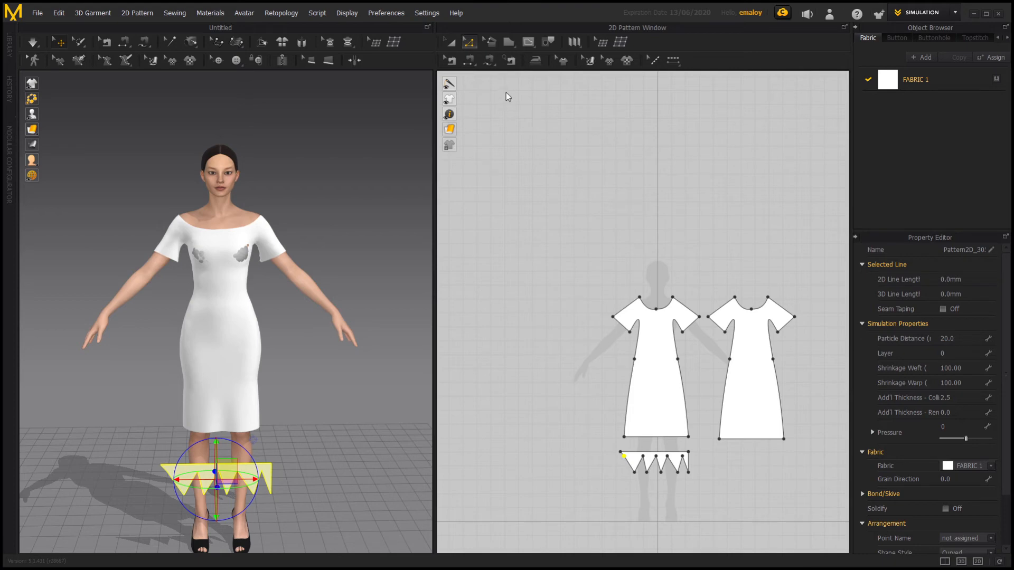
{"action": "key", "text": "v"}
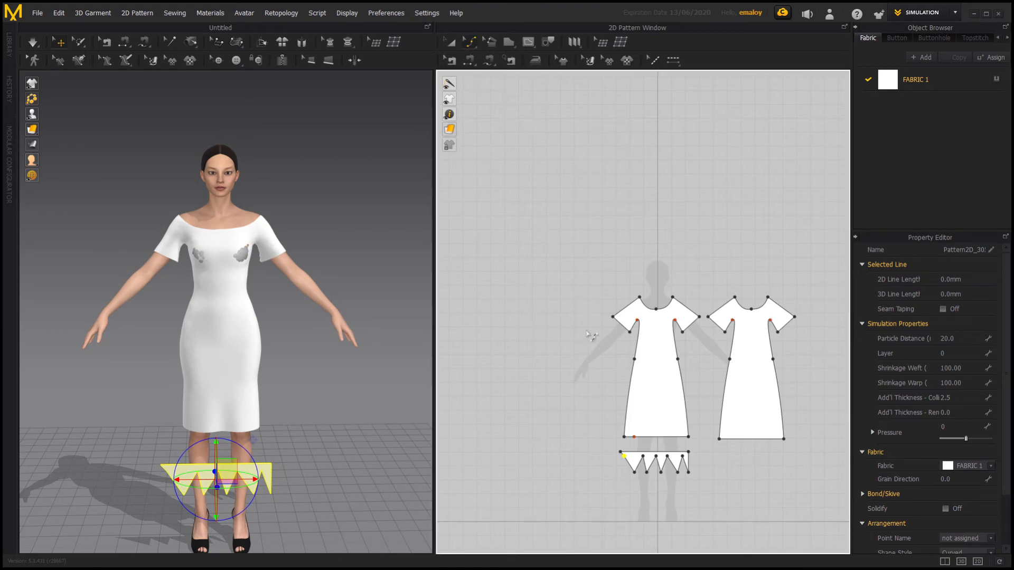
{"action": "left_click", "coordinate": [621, 453]}
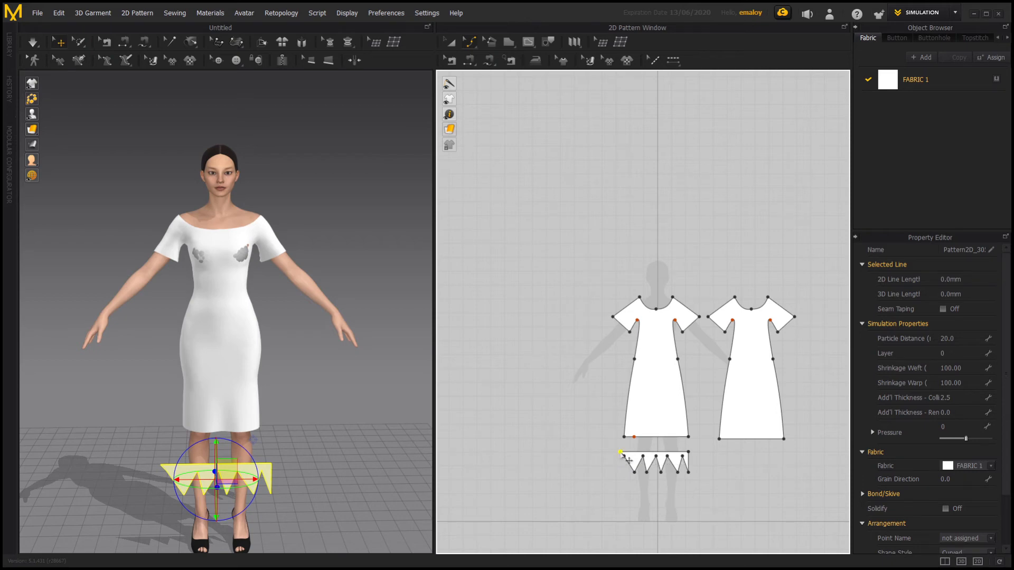
{"action": "left_click_drag", "start_coordinate": [621, 454], "coordinate": [622, 454]}
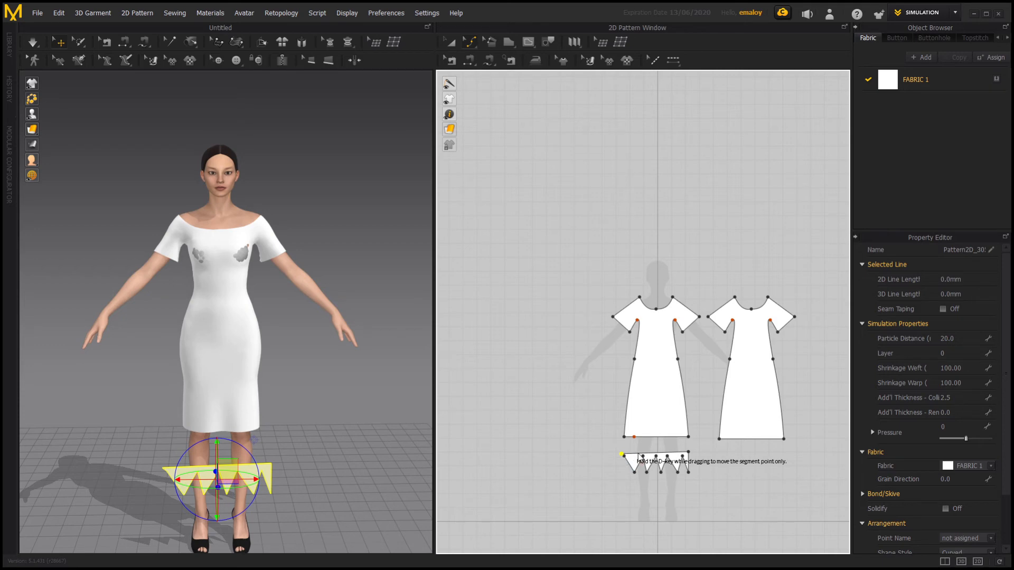
{"action": "left_click", "coordinate": [614, 449]}
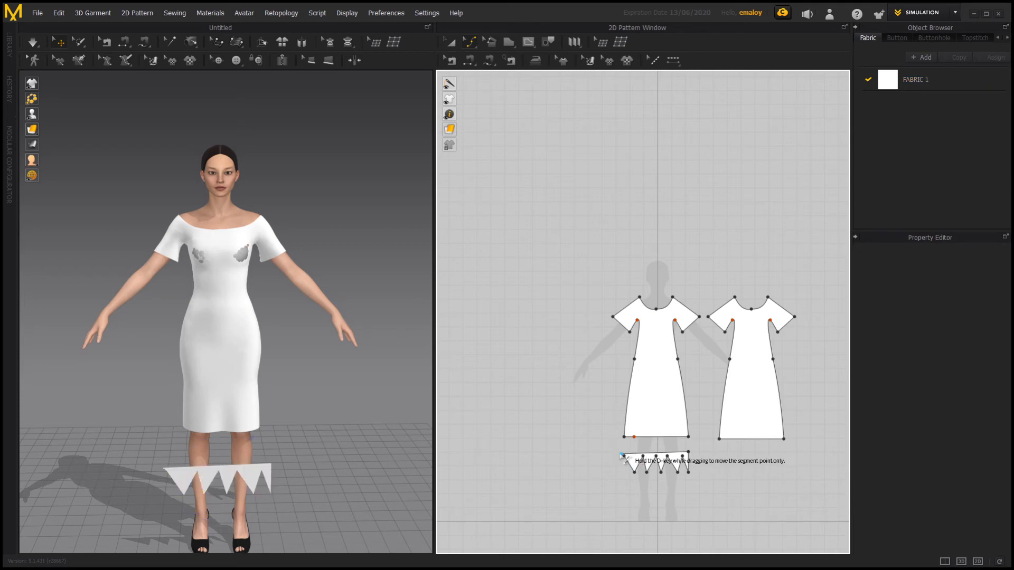
{"action": "left_click", "coordinate": [622, 454]}
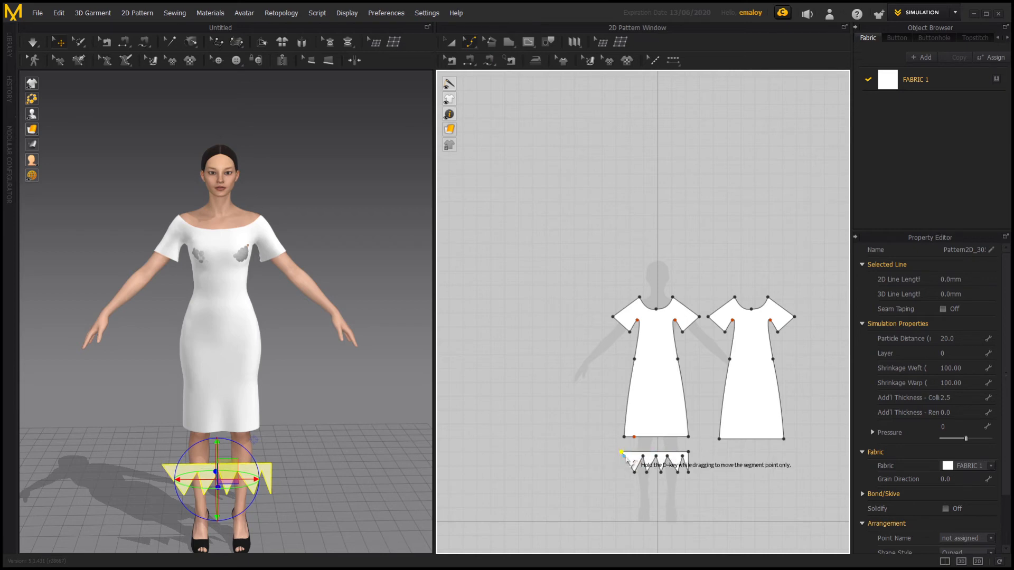
{"action": "left_click", "coordinate": [653, 476]}
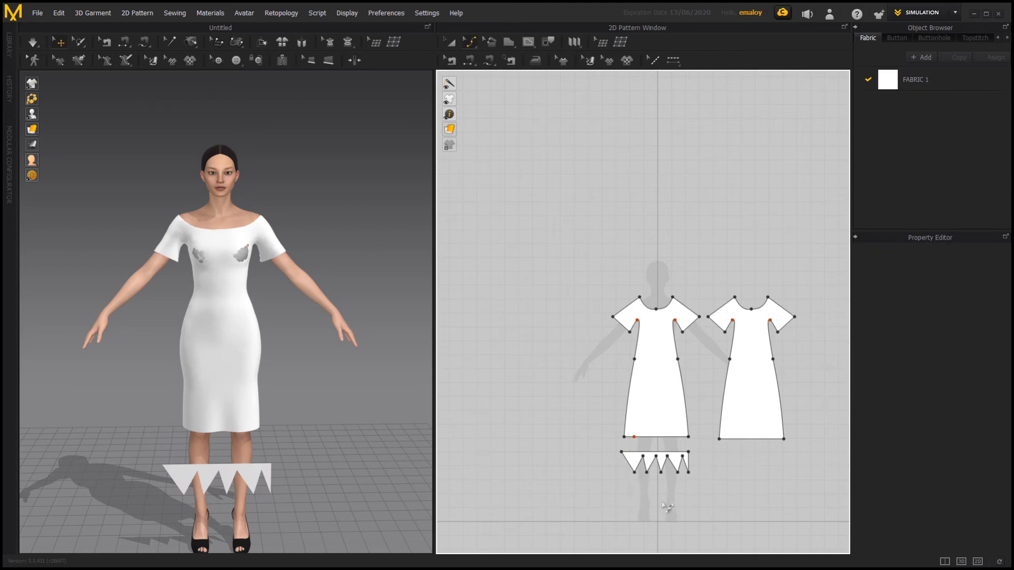
Step: Undo the latest curve-point adjustments to the zigzag piece's outer corner
{"action": "key", "text": "ctrl+z"}
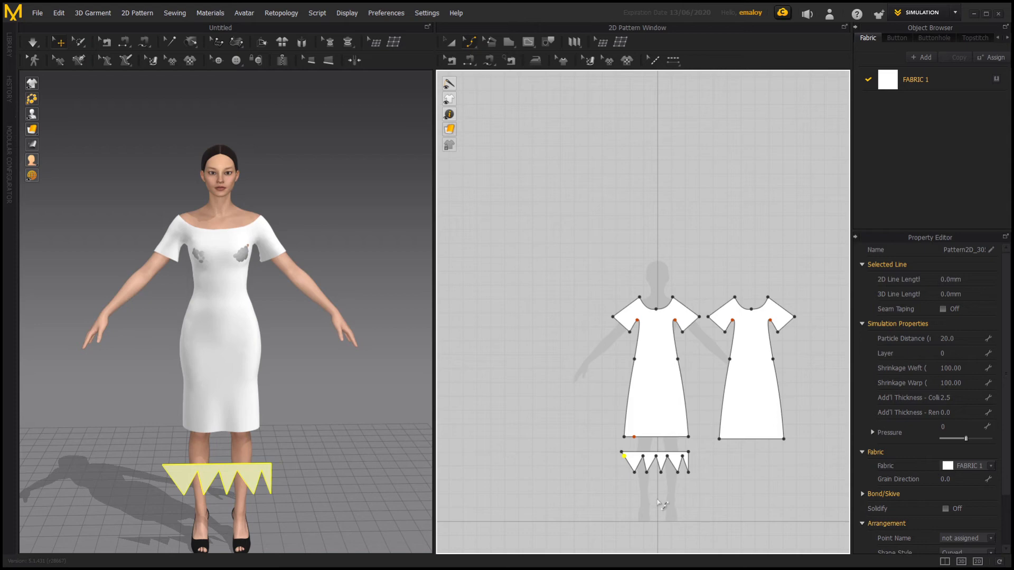
{"action": "key", "text": "ctrl+z"}
{"action": "key", "text": "ctrl+z"}
{"action": "key", "text": "ctrl+z"}
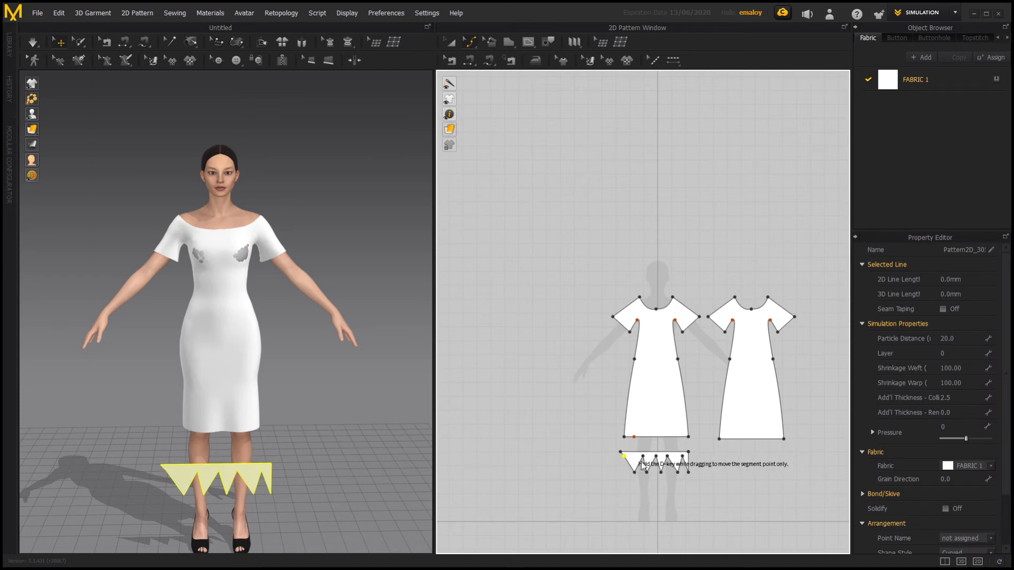
Step: Copy the zigzag hem piece and paste the duplicate directly below the back skirt, level with the original
{"action": "left_click", "coordinate": [731, 490]}
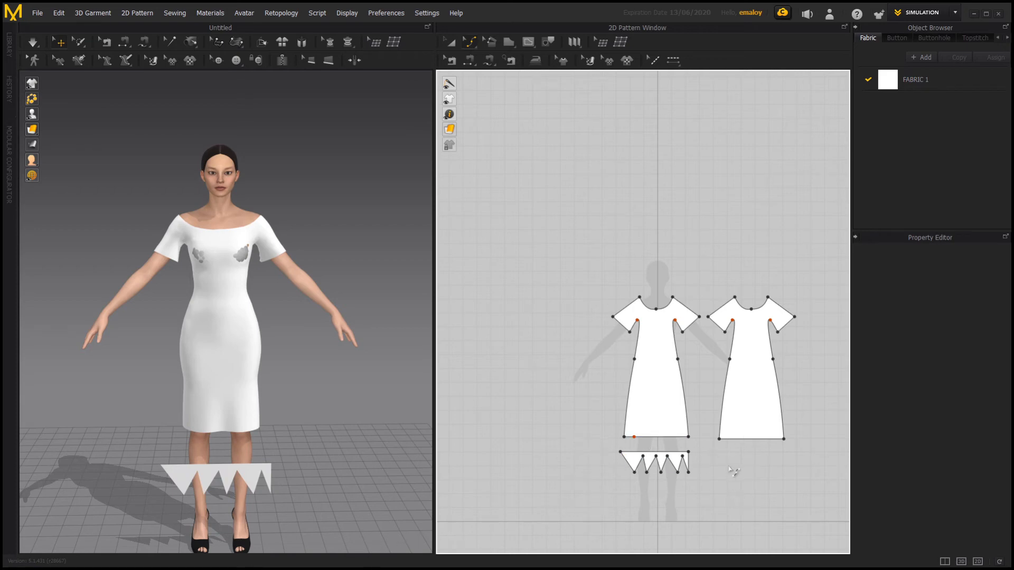
{"action": "left_click", "coordinate": [450, 43]}
{"action": "left_click_drag", "start_coordinate": [606, 444], "coordinate": [706, 493]}
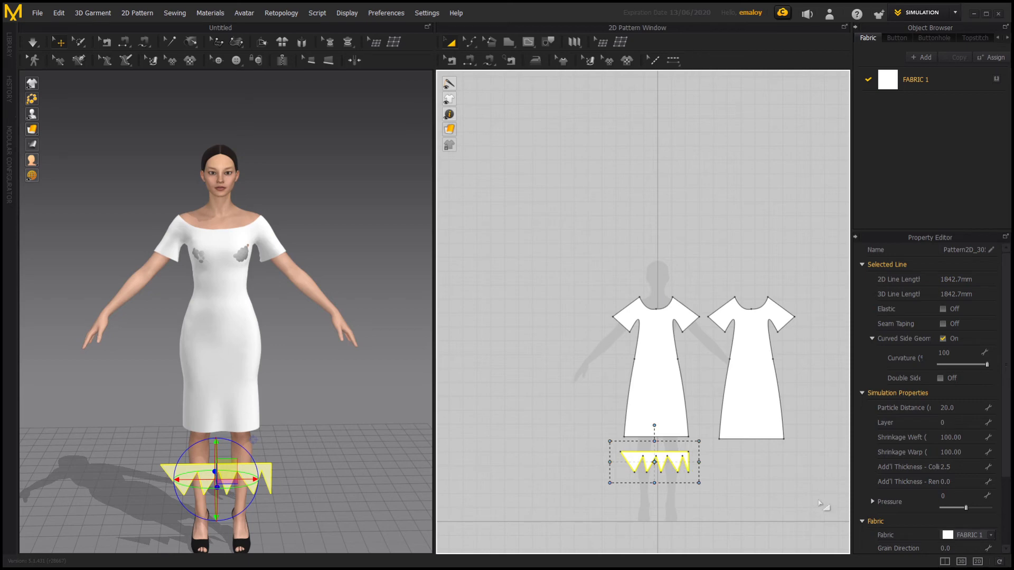
{"action": "left_click", "coordinate": [764, 461]}
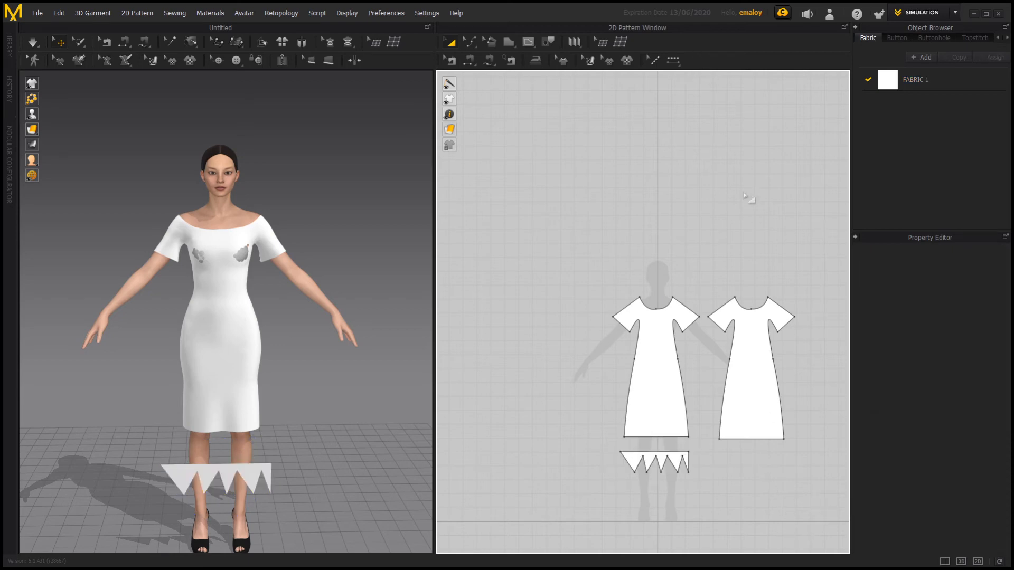
{"action": "key", "text": "ctrl+v"}
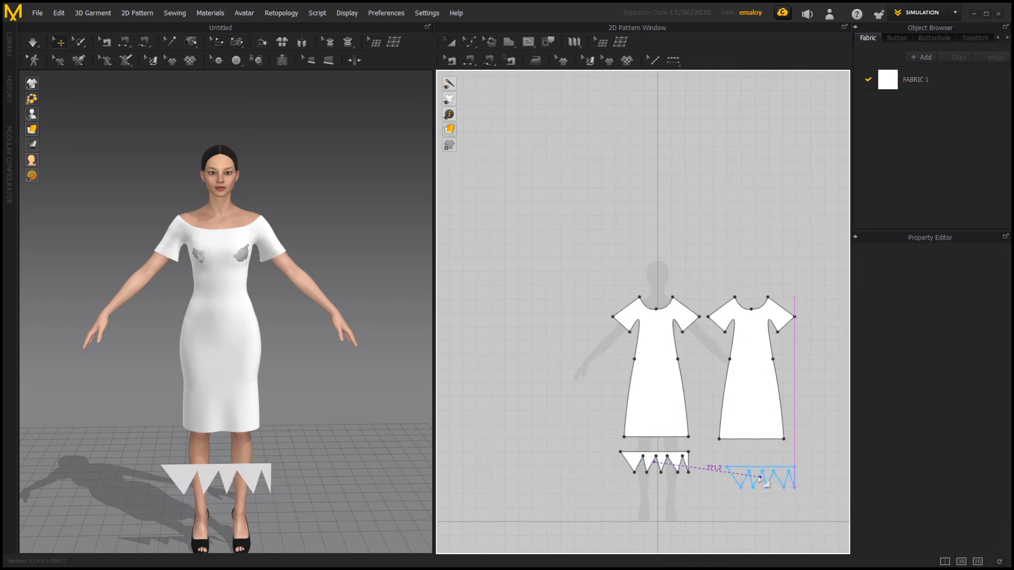
{"action": "left_click", "coordinate": [759, 464]}
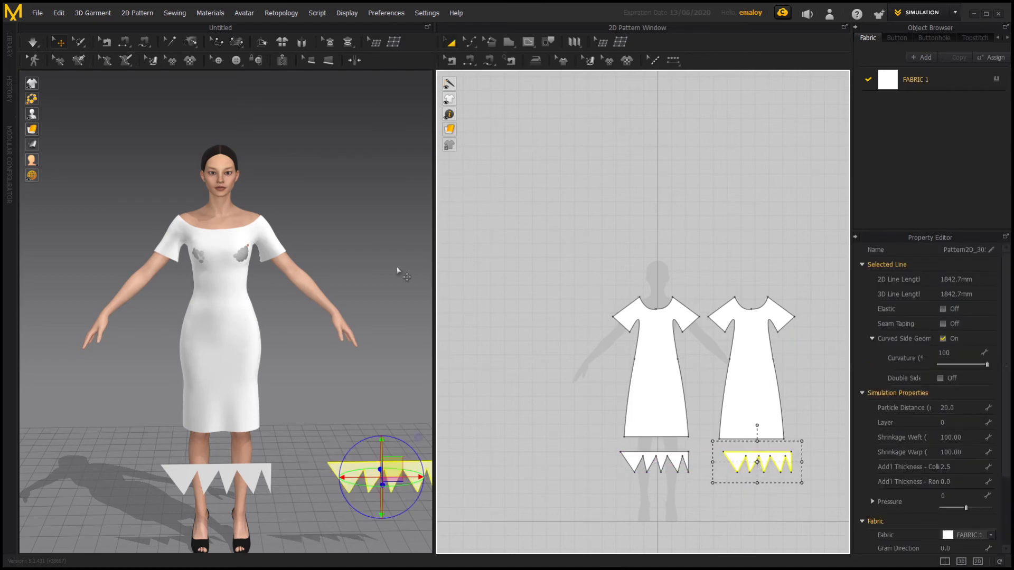
Step: Sew the straight upper edge of the original zigzag piece to the front skirt's hem with Segment Sewing
{"action": "left_click", "coordinate": [487, 63]}
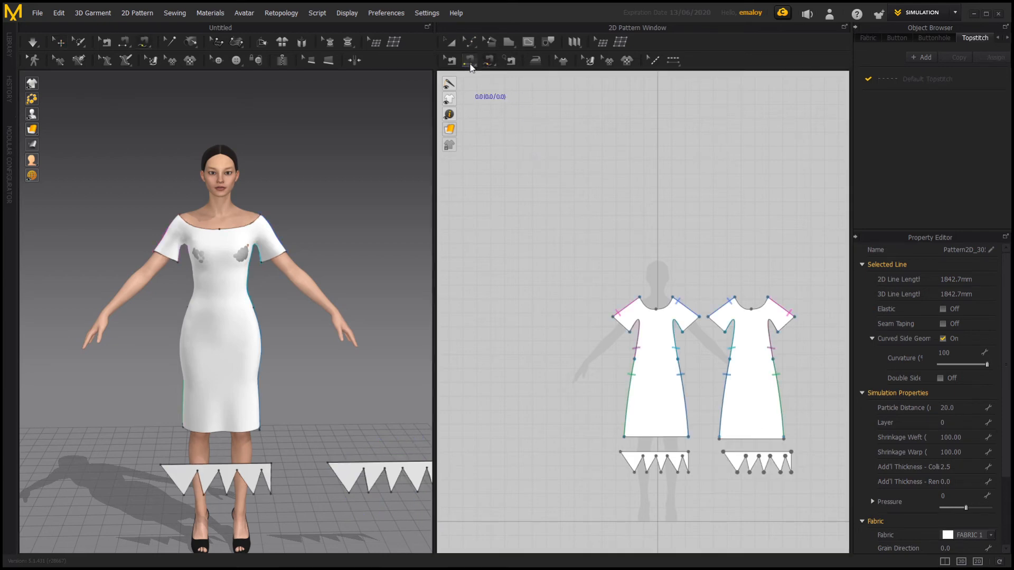
{"action": "left_click", "coordinate": [469, 60]}
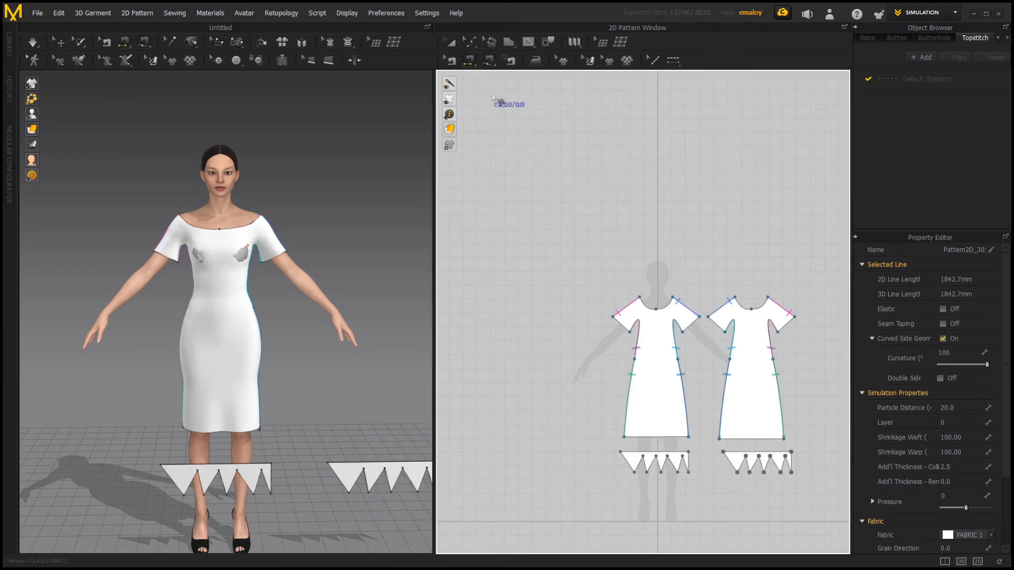
{"action": "left_click", "coordinate": [659, 457]}
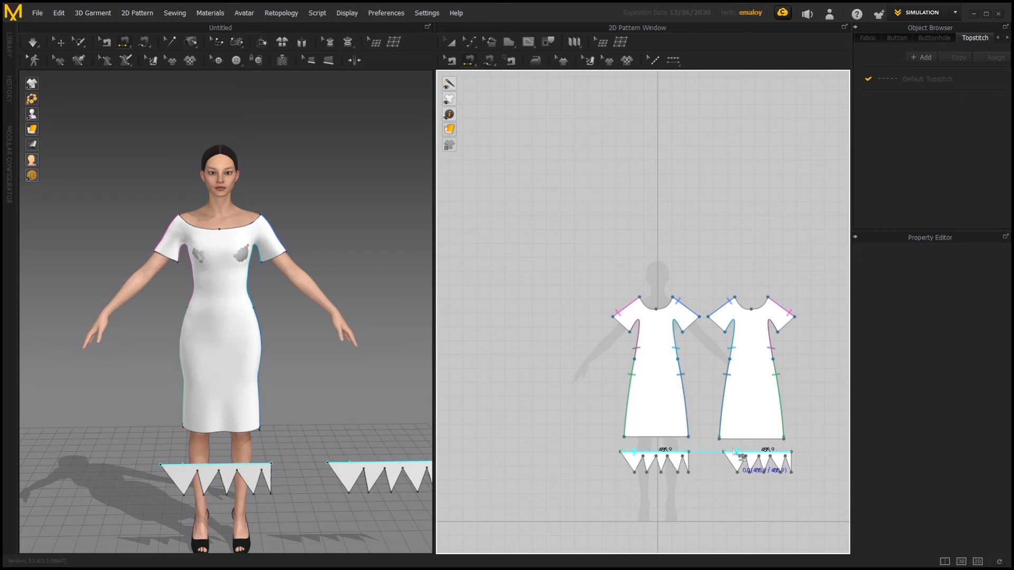
{"action": "left_click", "coordinate": [656, 438]}
{"action": "left_click", "coordinate": [688, 458]}
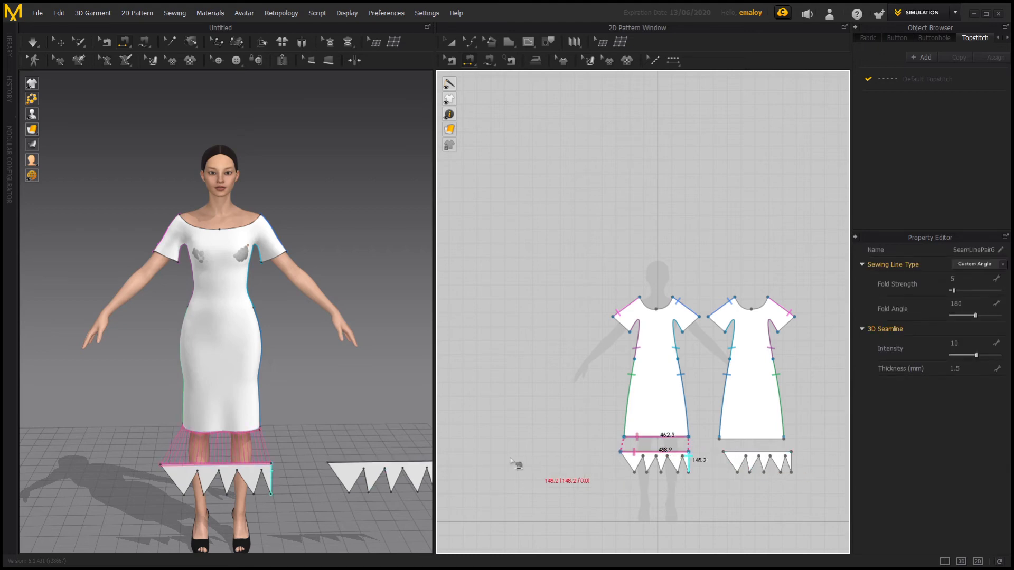
Step: Move the copied zigzag piece backward in the 3D scene, past the avatar's legs
{"action": "right_click_drag", "start_coordinate": [340, 426], "coordinate": [272, 412]}
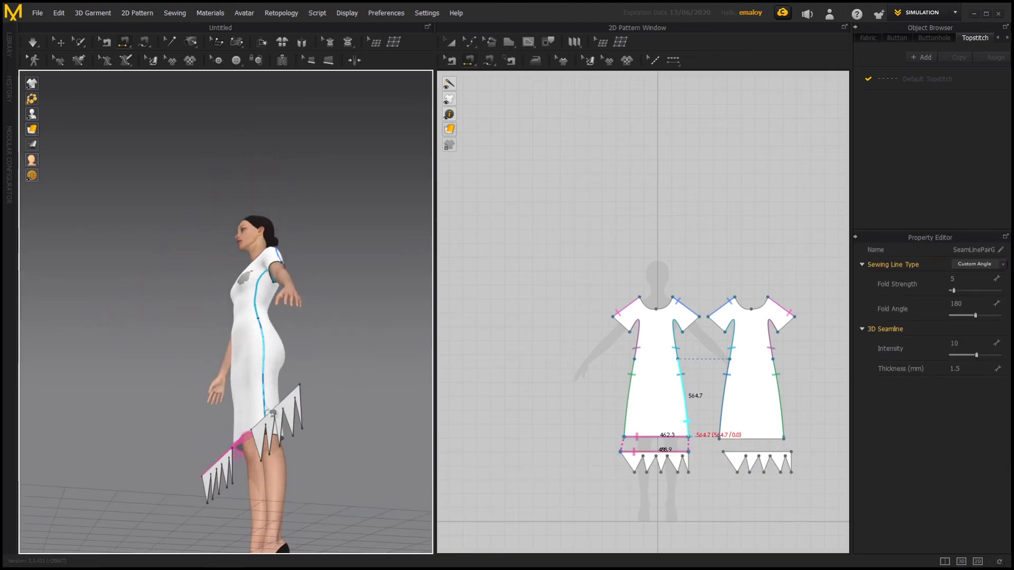
{"action": "left_click", "coordinate": [451, 44]}
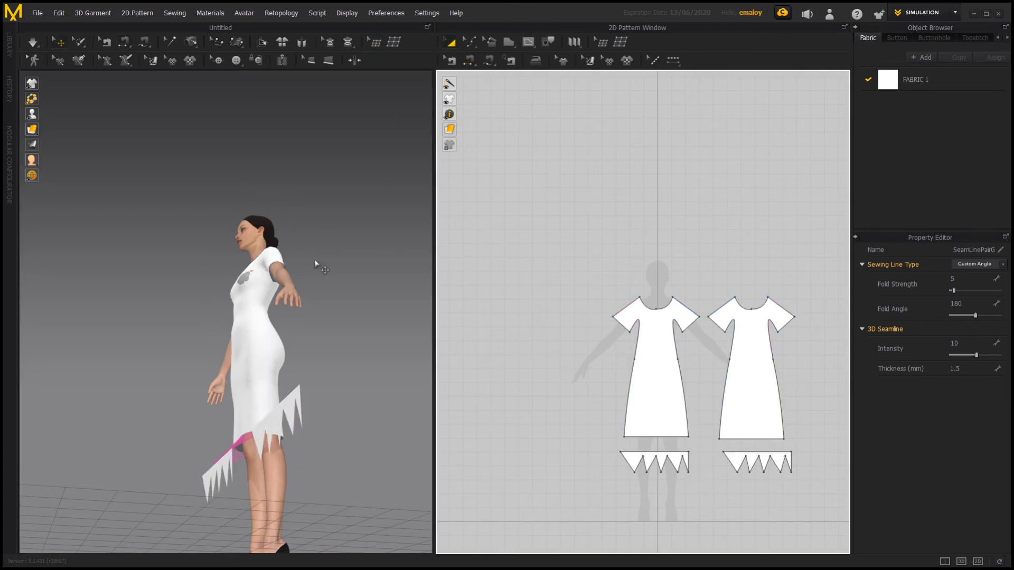
{"action": "left_click", "coordinate": [286, 413]}
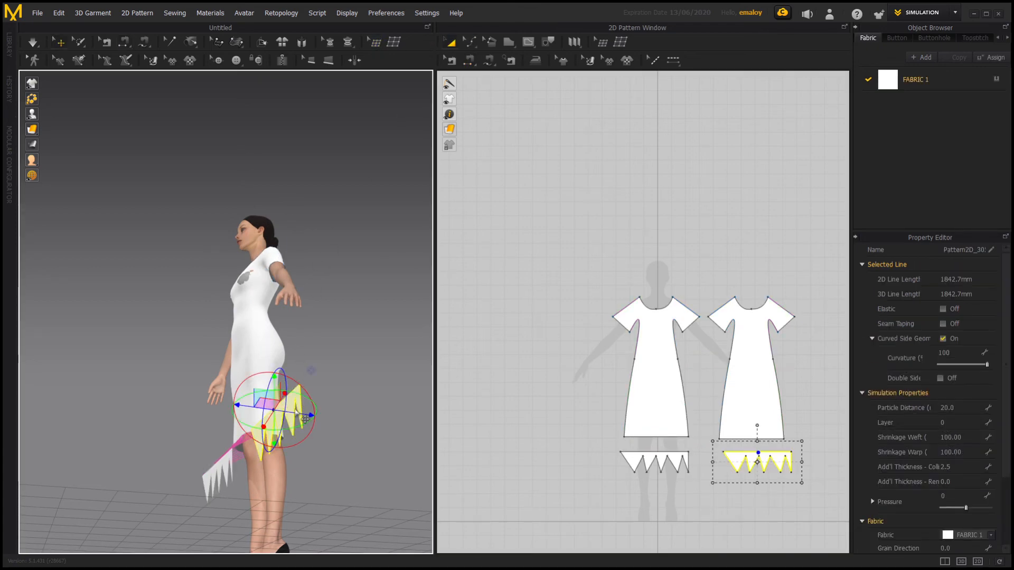
{"action": "right_click_drag", "start_coordinate": [300, 414], "coordinate": [304, 413]}
{"action": "left_click_drag", "start_coordinate": [304, 411], "coordinate": [317, 410]}
{"action": "left_click", "coordinate": [349, 436]}
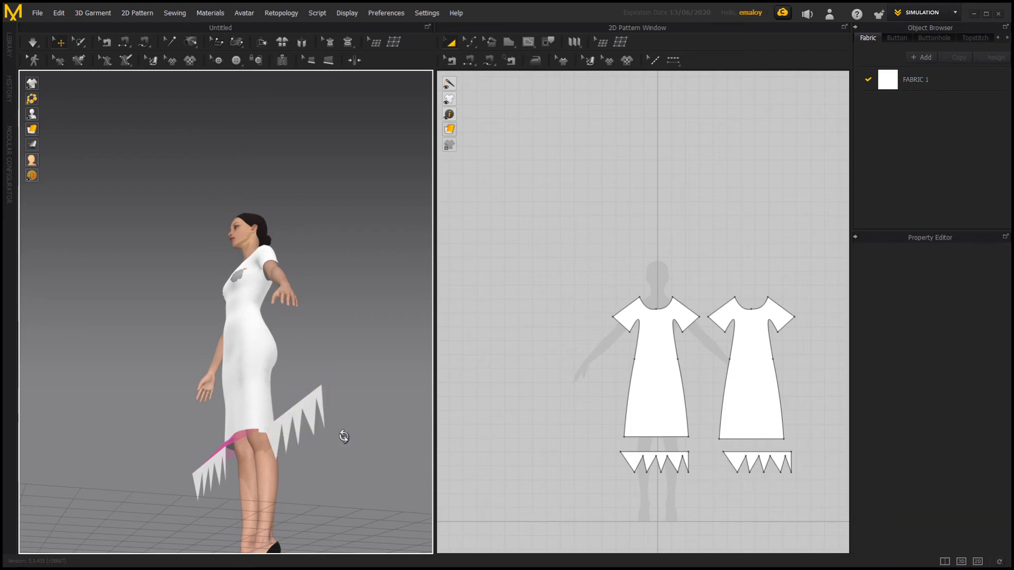
{"action": "right_click_drag", "start_coordinate": [349, 438], "coordinate": [321, 468]}
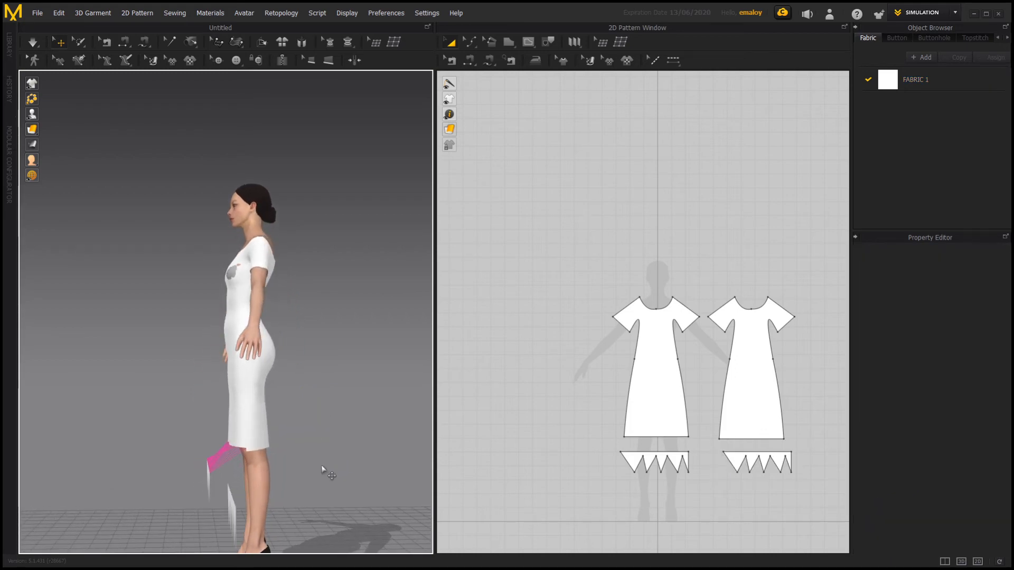
{"action": "left_click", "coordinate": [241, 515]}
{"action": "right_click_drag", "start_coordinate": [301, 464], "coordinate": [290, 499]}
{"action": "left_click_drag", "start_coordinate": [273, 512], "coordinate": [359, 509]}
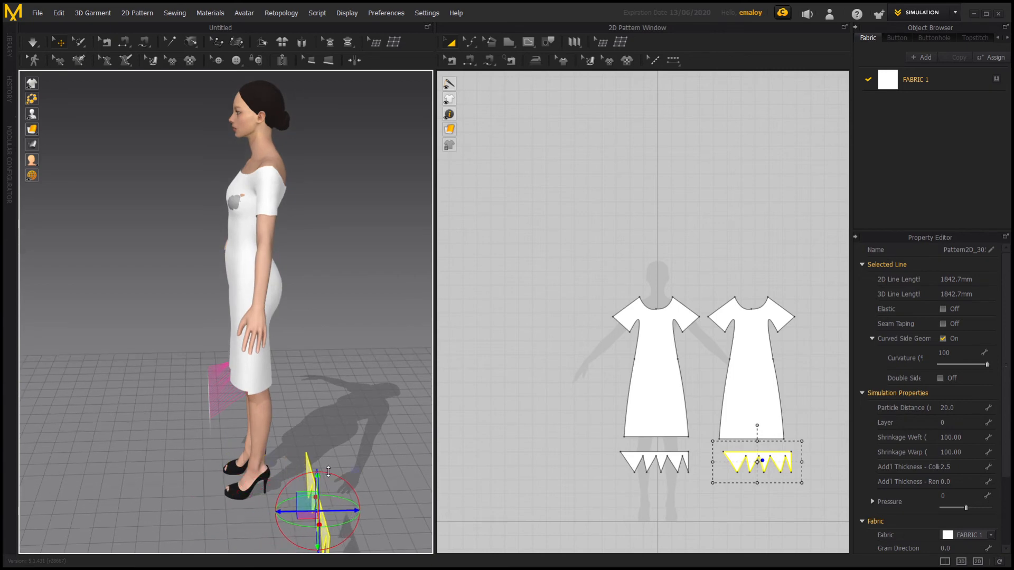
Step: Shift the copied zigzag piece sideways behind the avatar's lower legs and bring it close below the back hem
{"action": "right_click_drag", "start_coordinate": [339, 486], "coordinate": [398, 483]}
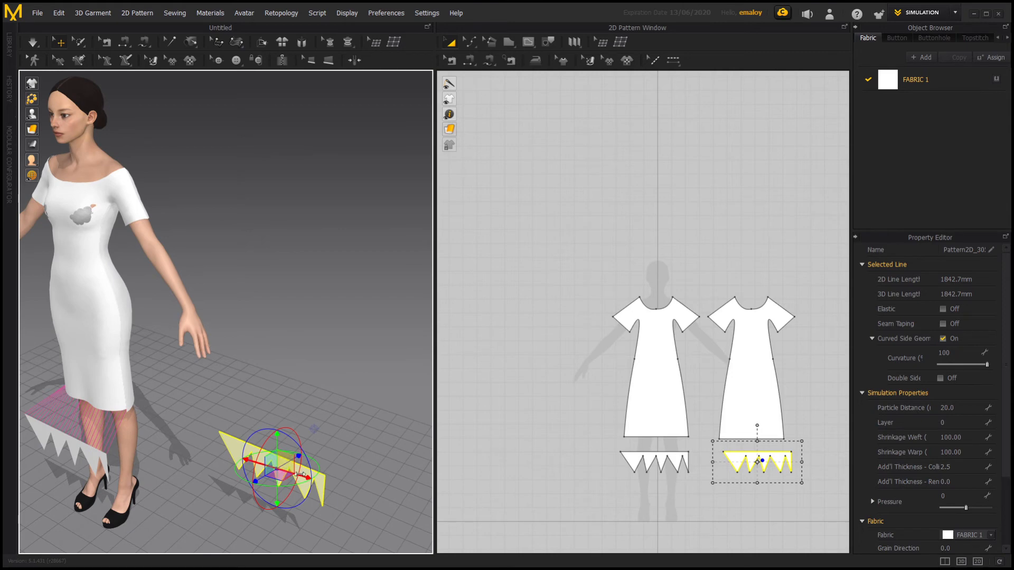
{"action": "left_click_drag", "start_coordinate": [300, 478], "coordinate": [179, 398]}
{"action": "right_click_drag", "start_coordinate": [223, 407], "coordinate": [98, 404]}
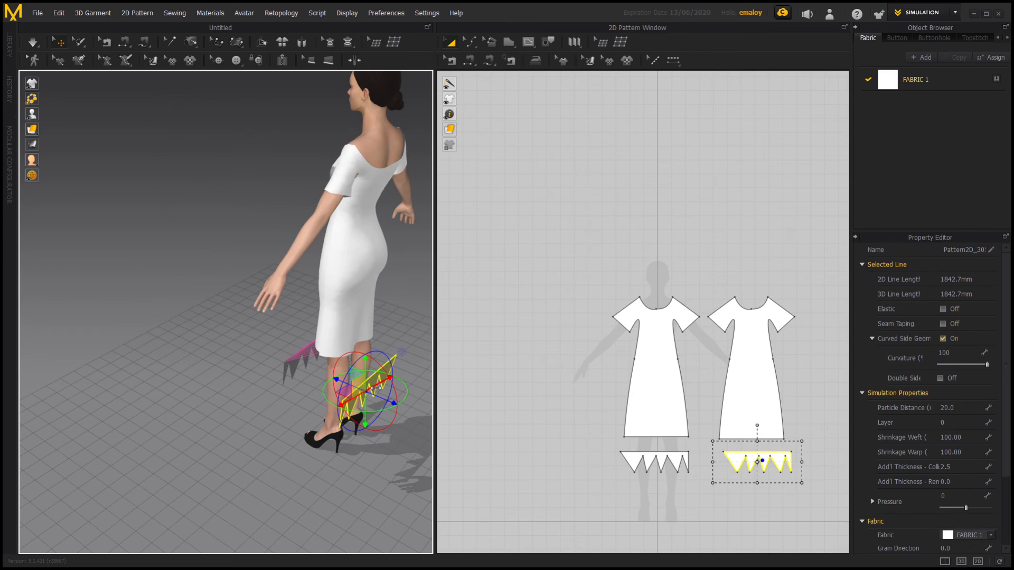
{"action": "left_click_drag", "start_coordinate": [375, 386], "coordinate": [373, 376]}
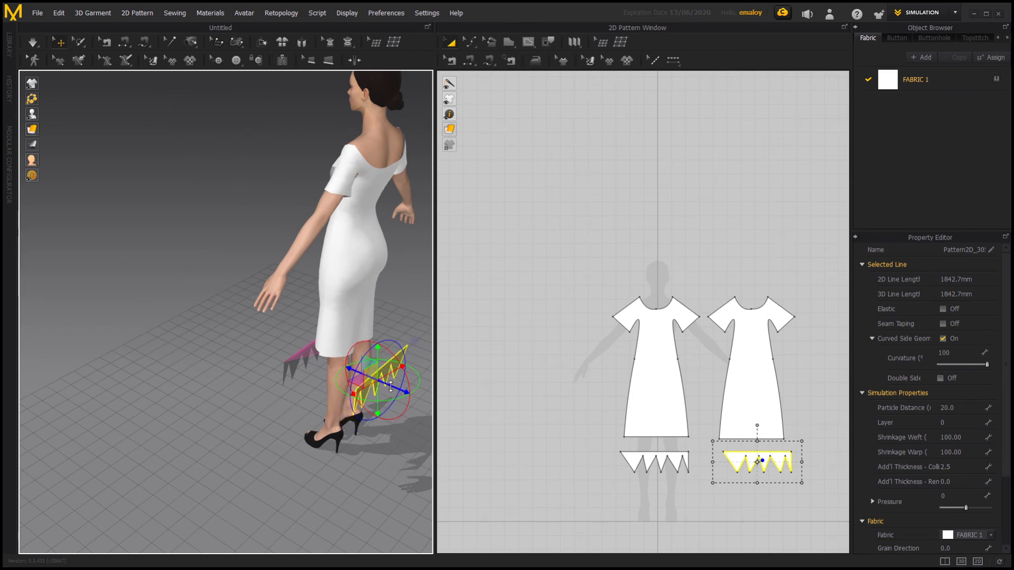
{"action": "left_click_drag", "start_coordinate": [390, 387], "coordinate": [374, 379]}
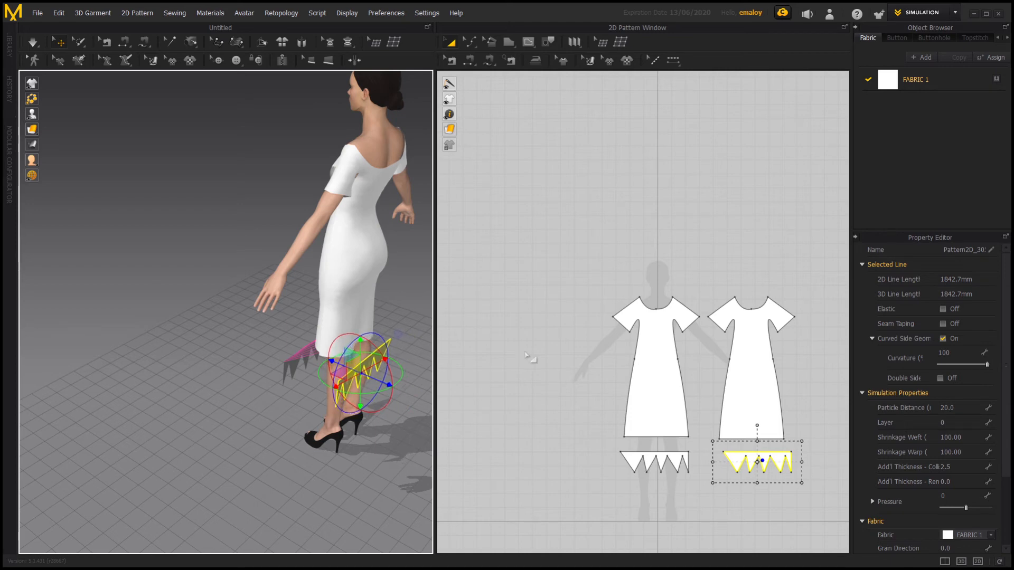
{"action": "left_click", "coordinate": [554, 382]}
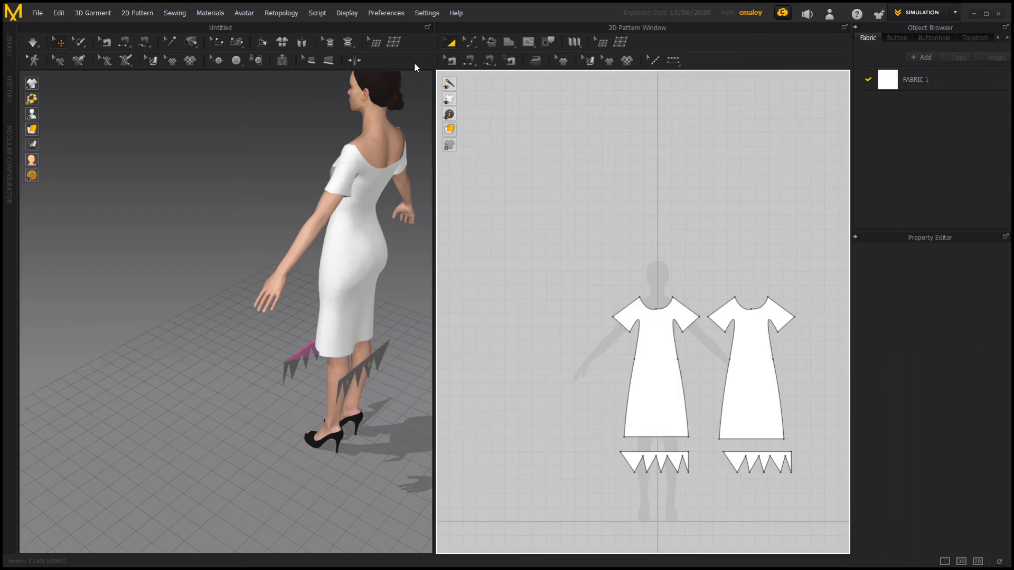
Step: Sew the copied zigzag piece's straight upper edge to the back skirt's hem with Segment Sewing
{"action": "left_click", "coordinate": [472, 57]}
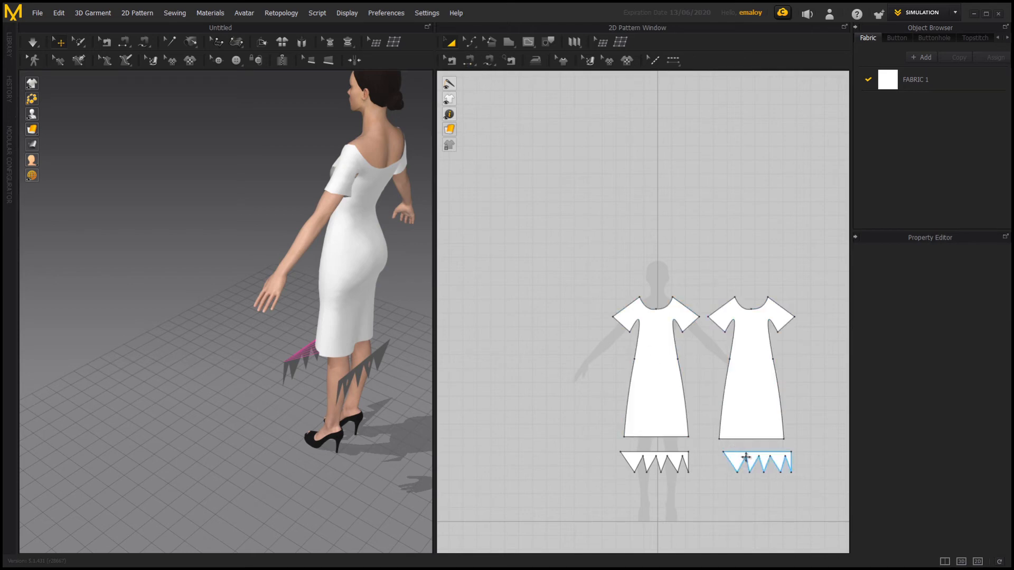
{"action": "left_click", "coordinate": [471, 61]}
{"action": "key", "text": "Escape"}
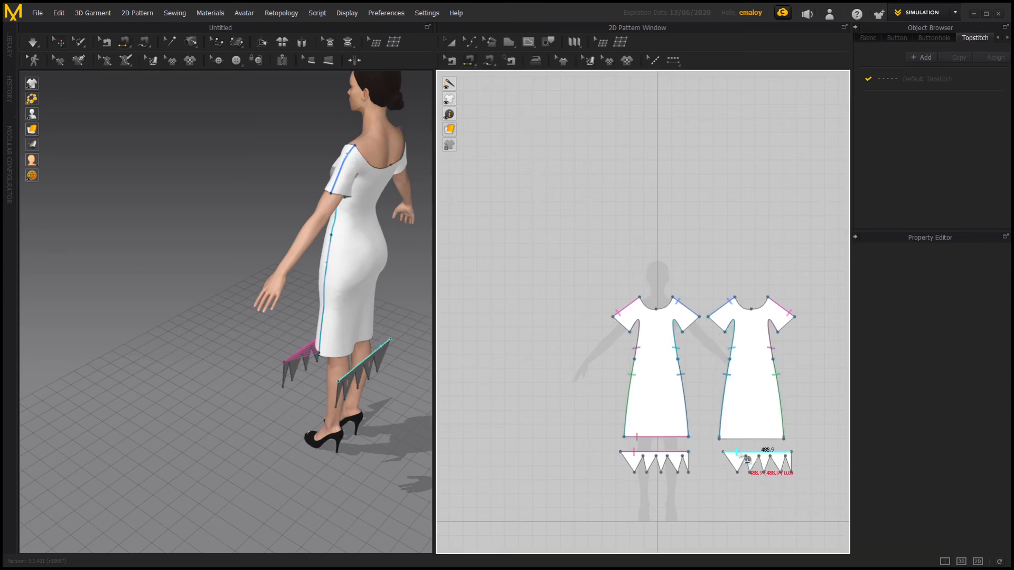
{"action": "left_click", "coordinate": [749, 439]}
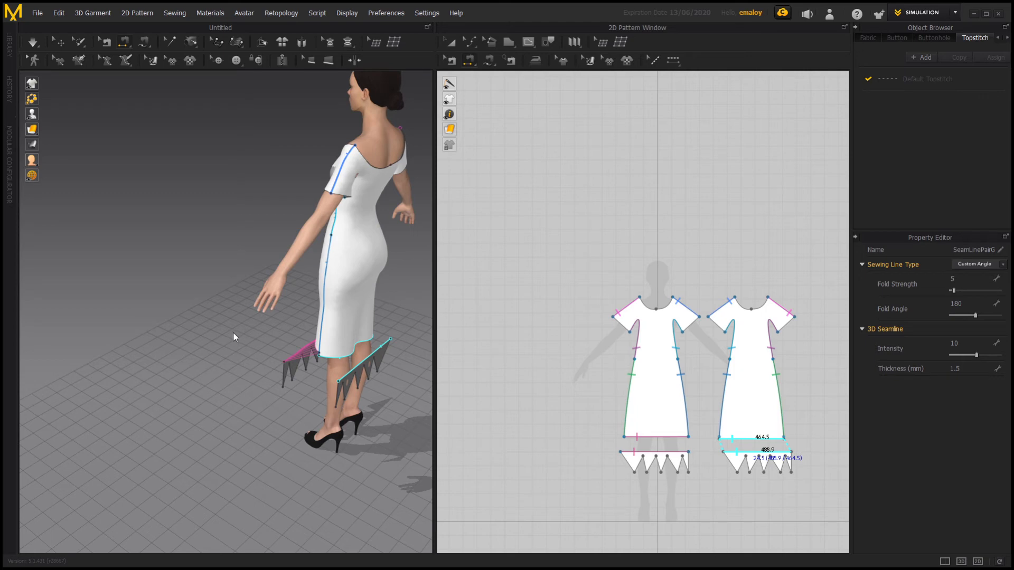
Step: Reverse the sewing direction of the seam between the back hem and its zigzag piece
{"action": "right_click_drag", "start_coordinate": [221, 344], "coordinate": [176, 349]}
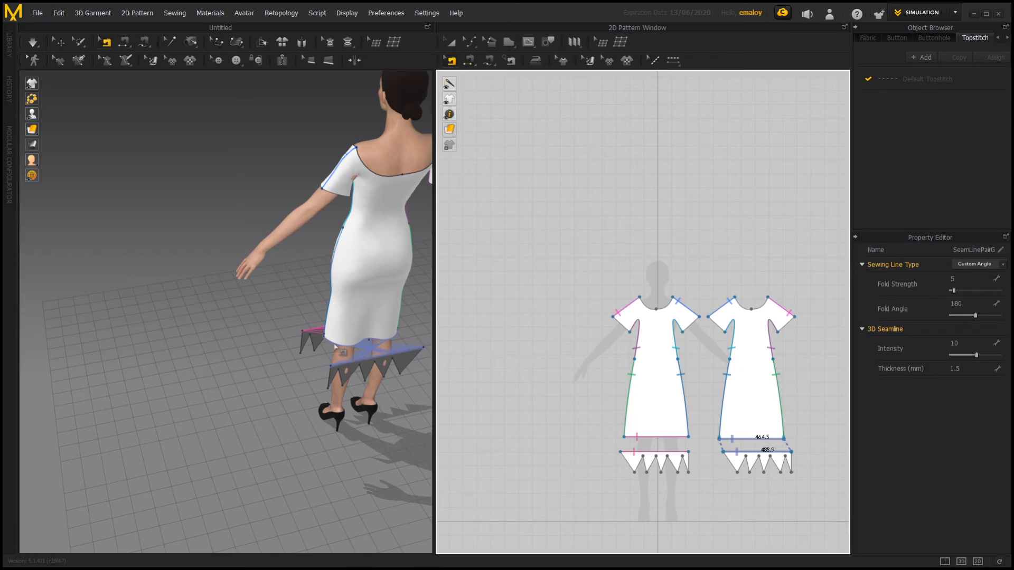
{"action": "scroll", "coordinate": [334, 346], "scroll_direction": "up", "scroll_amount": 3}
{"action": "scroll", "coordinate": [331, 354], "scroll_direction": "up", "scroll_amount": 4}
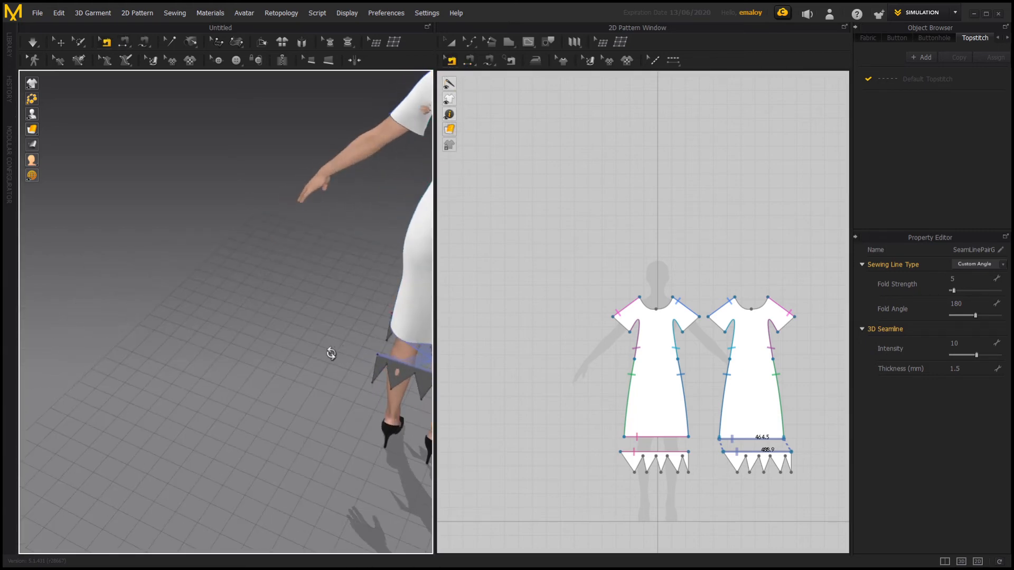
{"action": "middle_click_drag", "start_coordinate": [331, 354], "coordinate": [296, 364]}
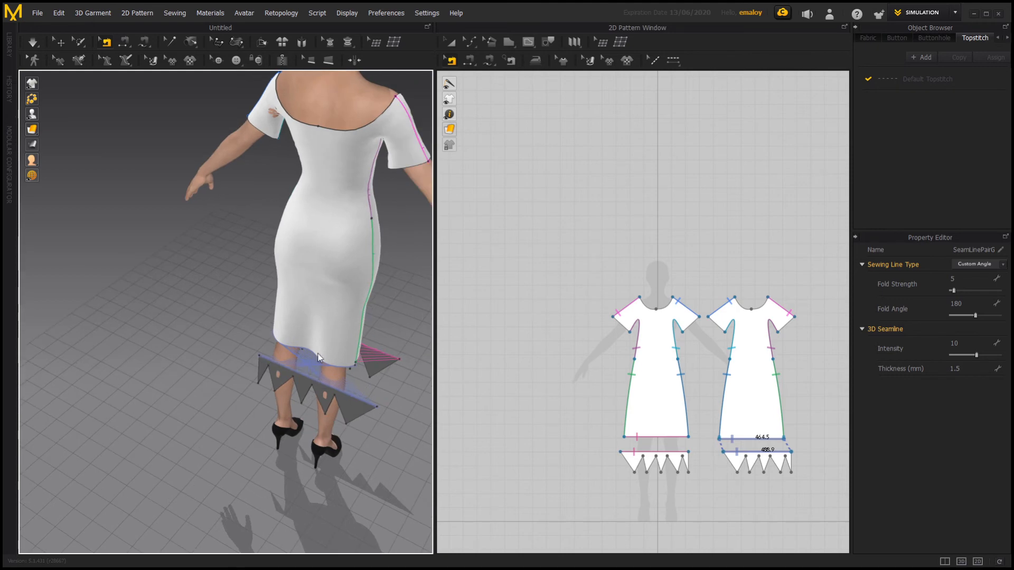
{"action": "key", "text": "Escape"}
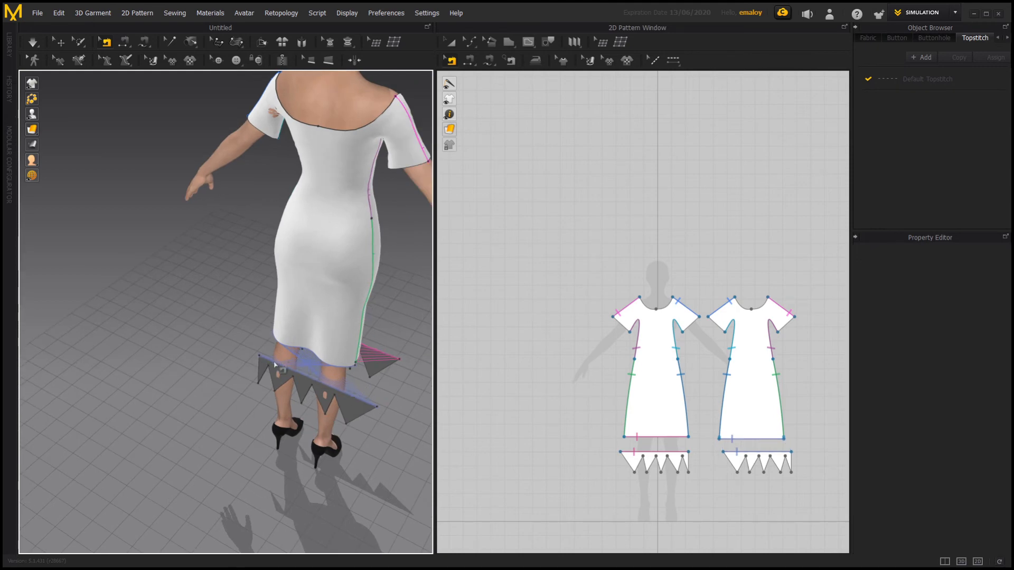
{"action": "left_click", "coordinate": [275, 364]}
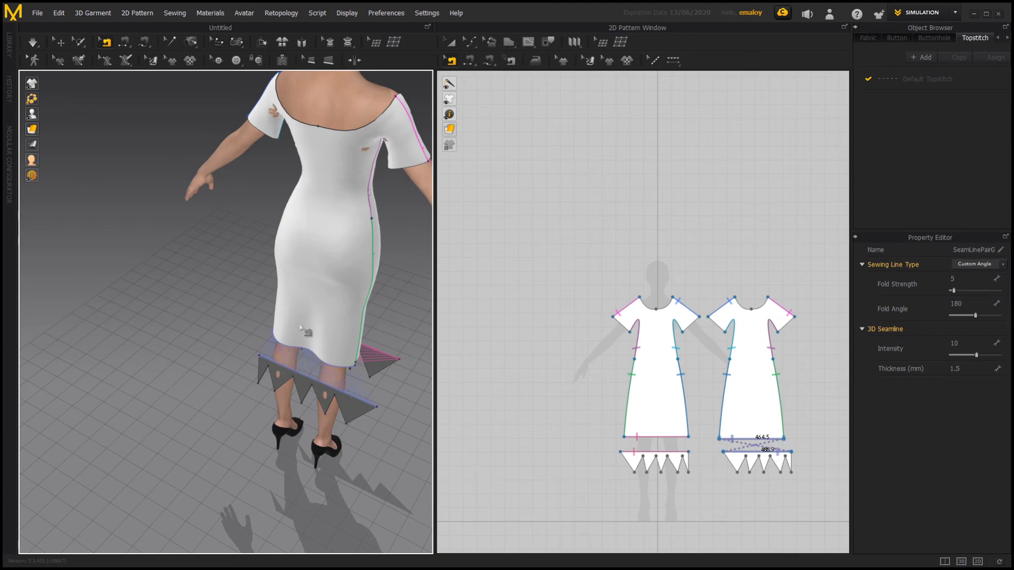
Step: Simulate the garment to pull both zigzag pieces onto the dress hem and settle the dress on the avatar
{"action": "right_click_drag", "start_coordinate": [246, 373], "coordinate": [489, 358]}
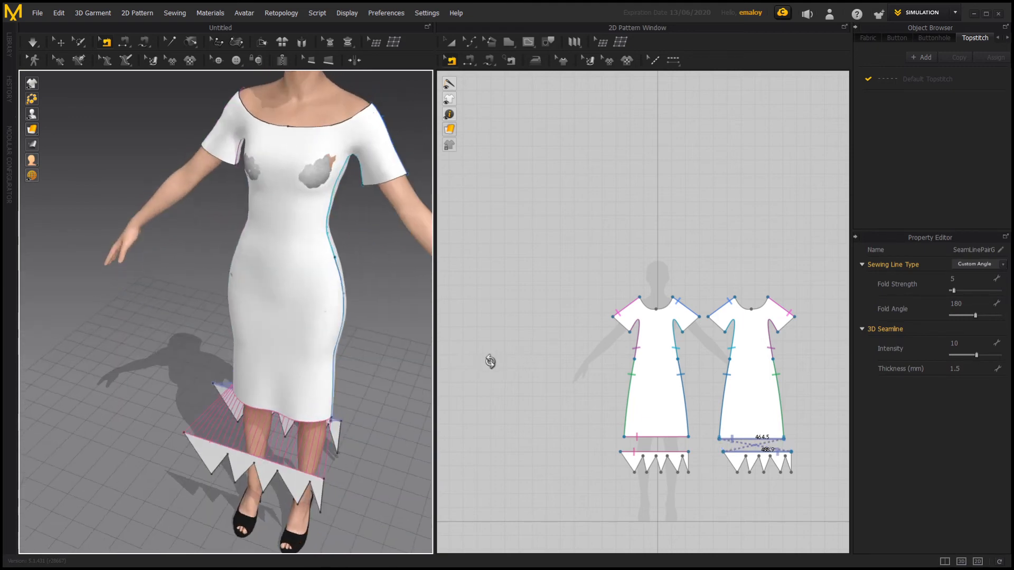
{"action": "scroll", "coordinate": [257, 404], "scroll_direction": "down", "scroll_amount": 3}
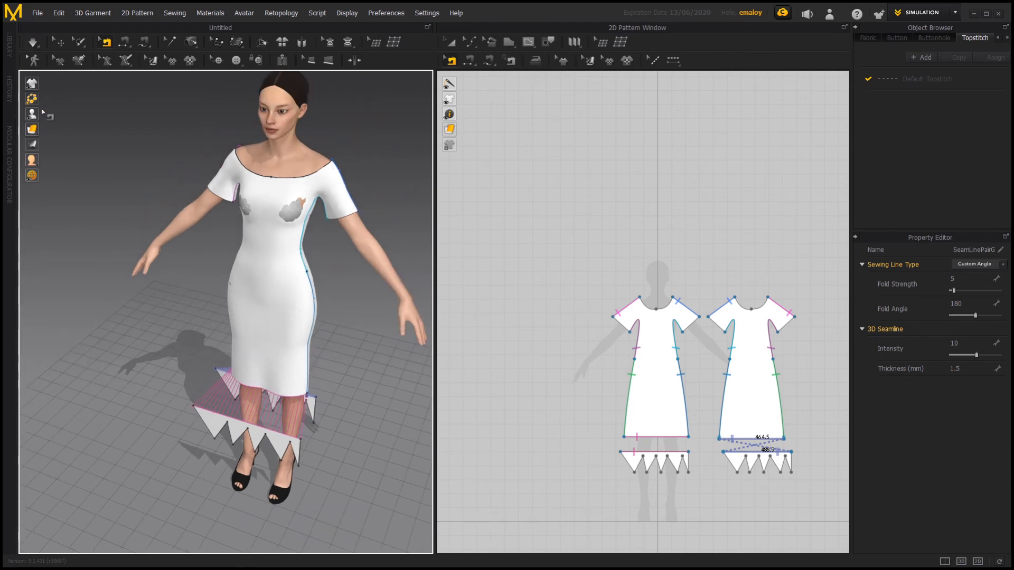
{"action": "scroll", "coordinate": [43, 113], "scroll_direction": "up", "scroll_amount": 3}
{"action": "left_click", "coordinate": [34, 44]}
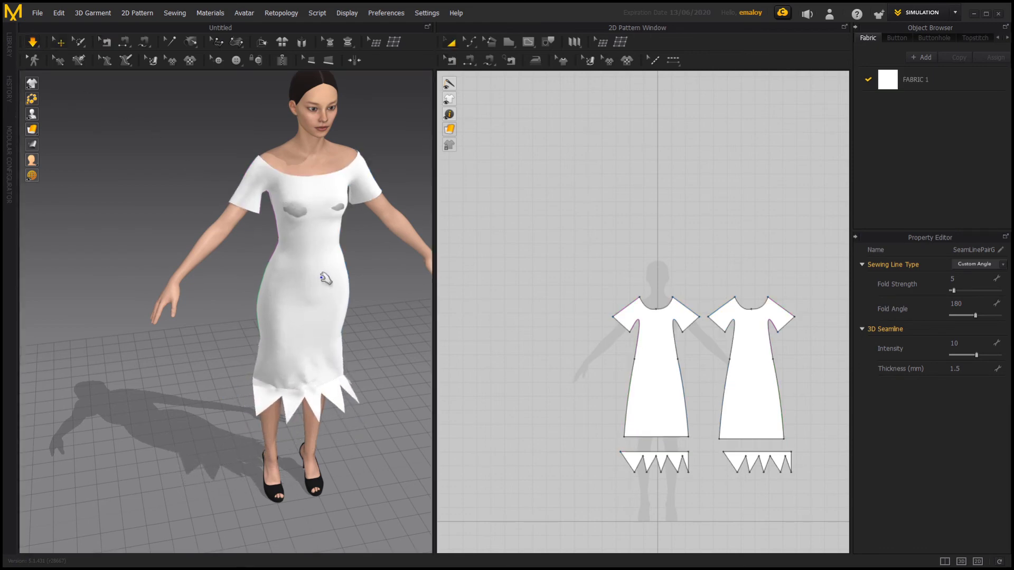
{"action": "left_click", "coordinate": [298, 223]}
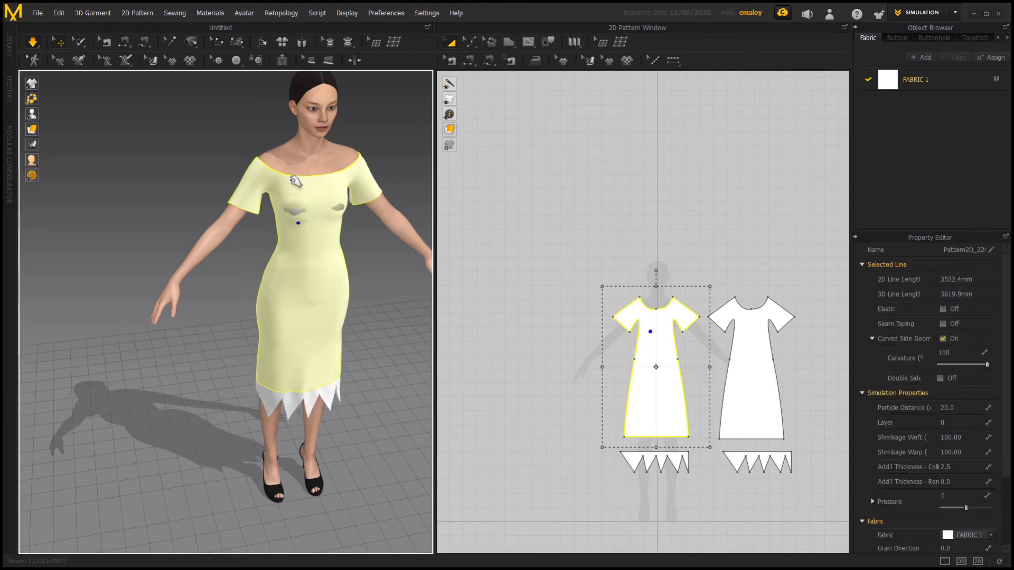
{"action": "left_click", "coordinate": [576, 284]}
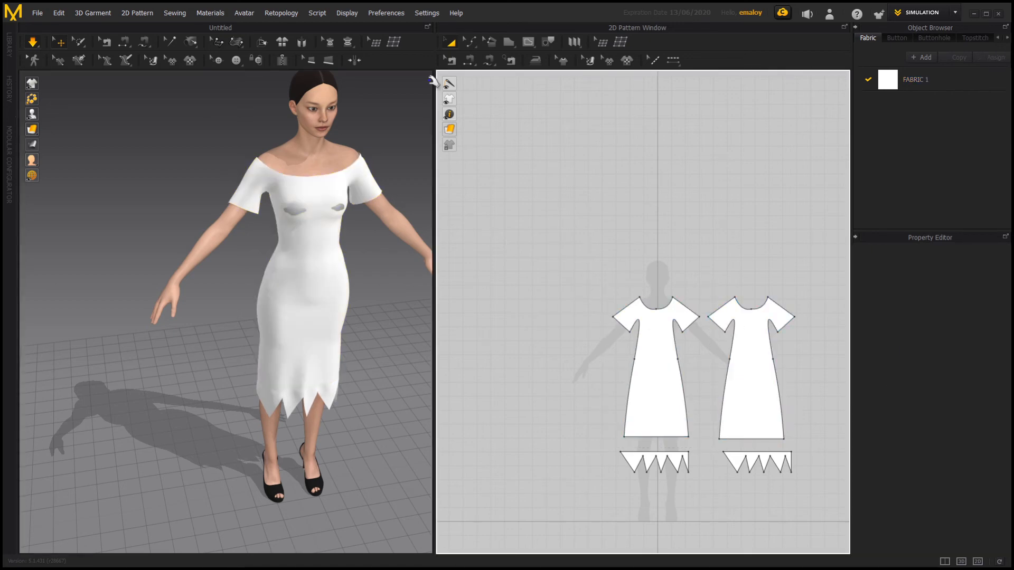
Step: Select all four pattern pieces together and scale them up slightly
{"action": "left_click", "coordinate": [453, 44]}
{"action": "left_click_drag", "start_coordinate": [588, 276], "coordinate": [747, 283]}
{"action": "left_click_drag", "start_coordinate": [824, 484], "coordinate": [826, 478]}
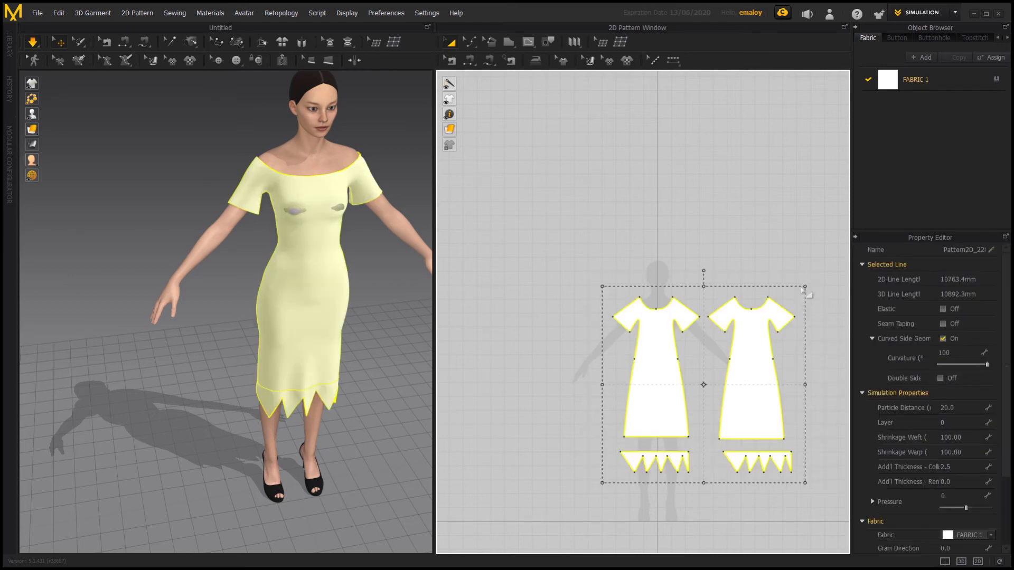
{"action": "left_click_drag", "start_coordinate": [802, 286], "coordinate": [813, 285]}
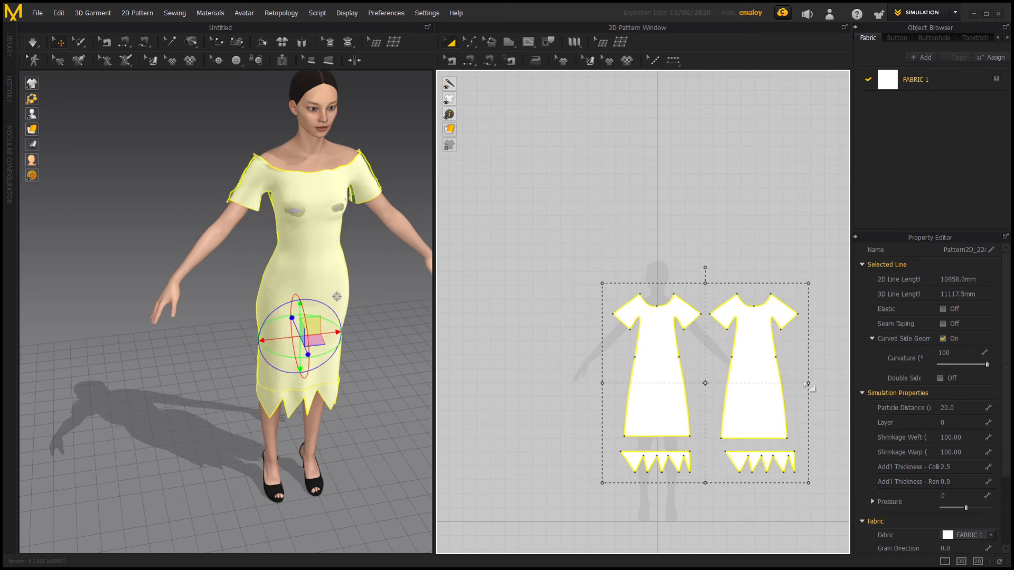
Step: Adjust the overall size of the four selected pattern pieces, making them slightly wider, and simulate the dress on the avatar
{"action": "left_click_drag", "start_coordinate": [809, 385], "coordinate": [820, 381]}
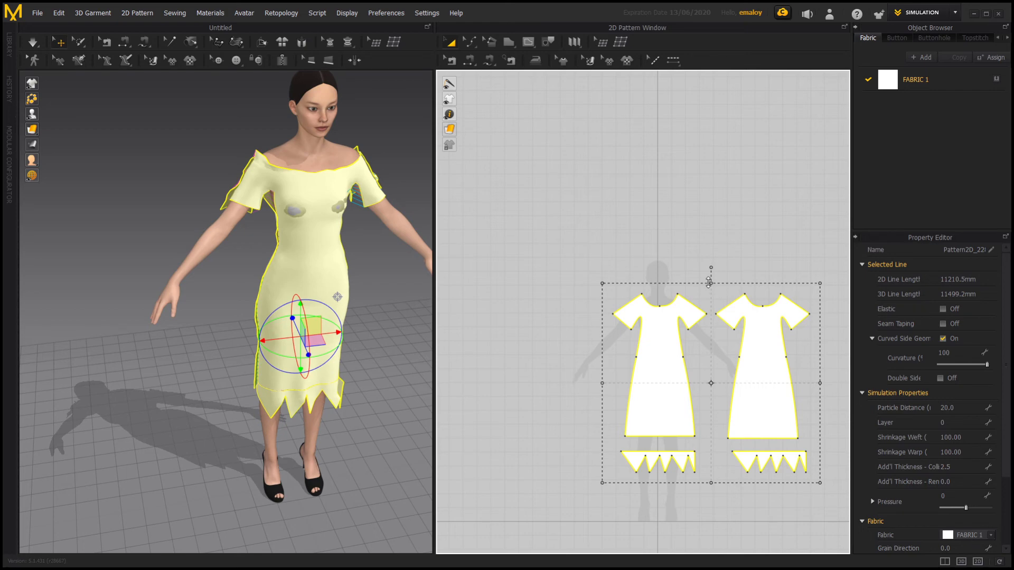
{"action": "left_click_drag", "start_coordinate": [601, 282], "coordinate": [607, 286]}
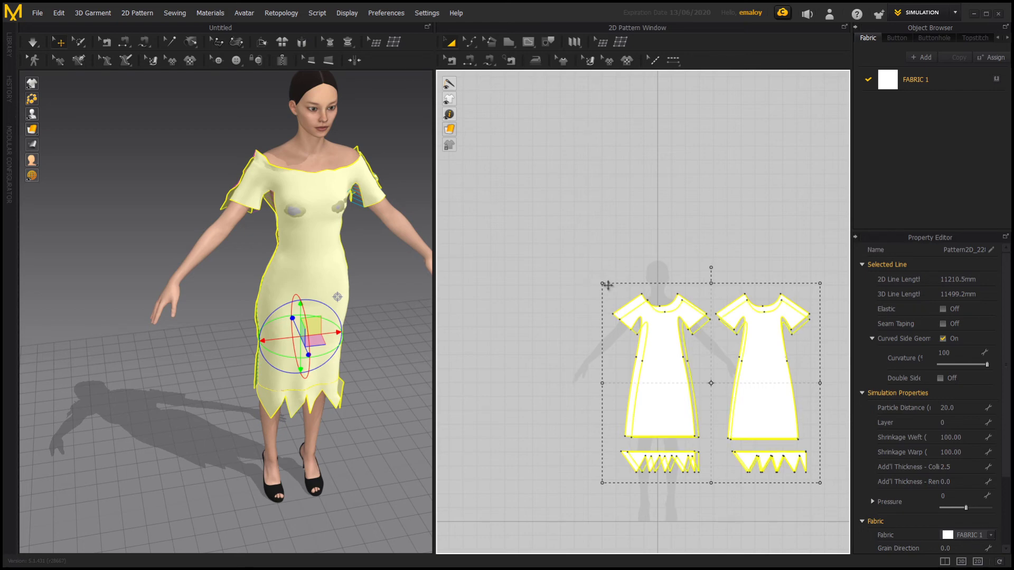
{"action": "left_click_drag", "start_coordinate": [533, 253], "coordinate": [497, 235]}
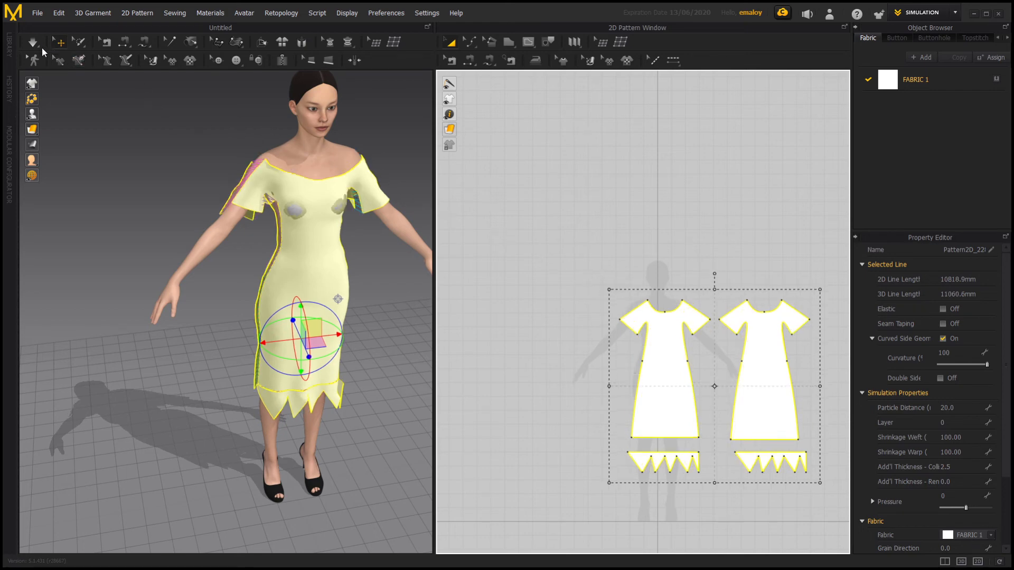
{"action": "left_click", "coordinate": [34, 43]}
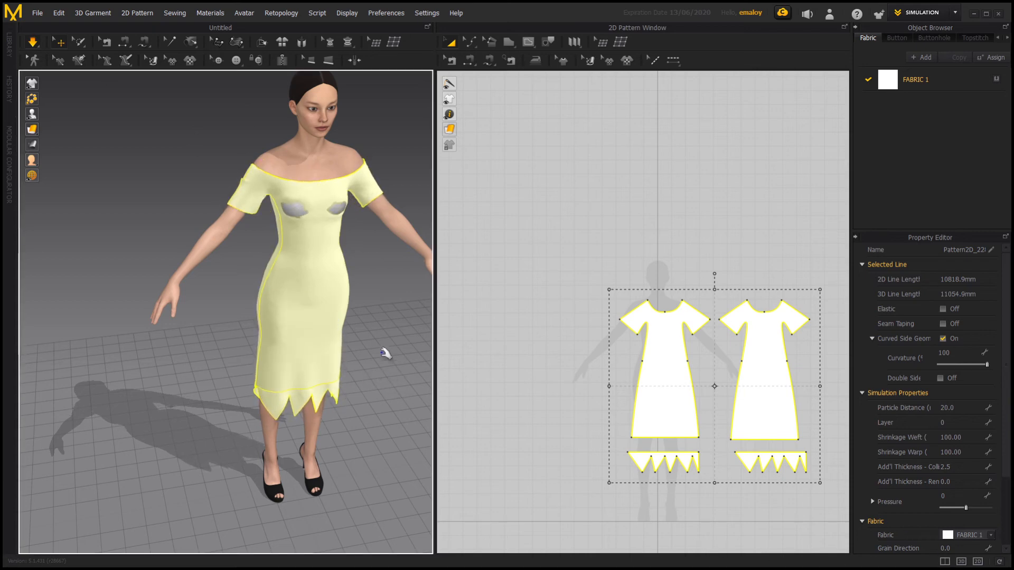
Step: Pull the front bodice fabric over the bust during simulation to cover the skin poking through
{"action": "left_click", "coordinate": [295, 161]}
{"action": "left_click_drag", "start_coordinate": [291, 196], "coordinate": [292, 259]}
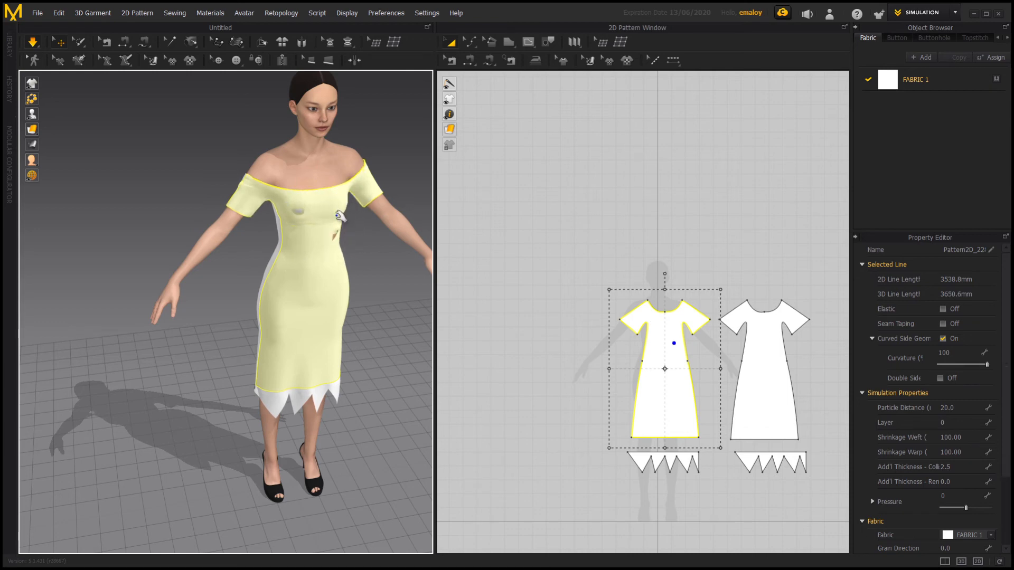
{"action": "mouse_move", "coordinate": [300, 222]}
{"action": "left_mouse_down"}
{"action": "mouse_move", "coordinate": [300, 178]}
{"action": "mouse_move", "coordinate": [303, 237]}
{"action": "left_mouse_up"}
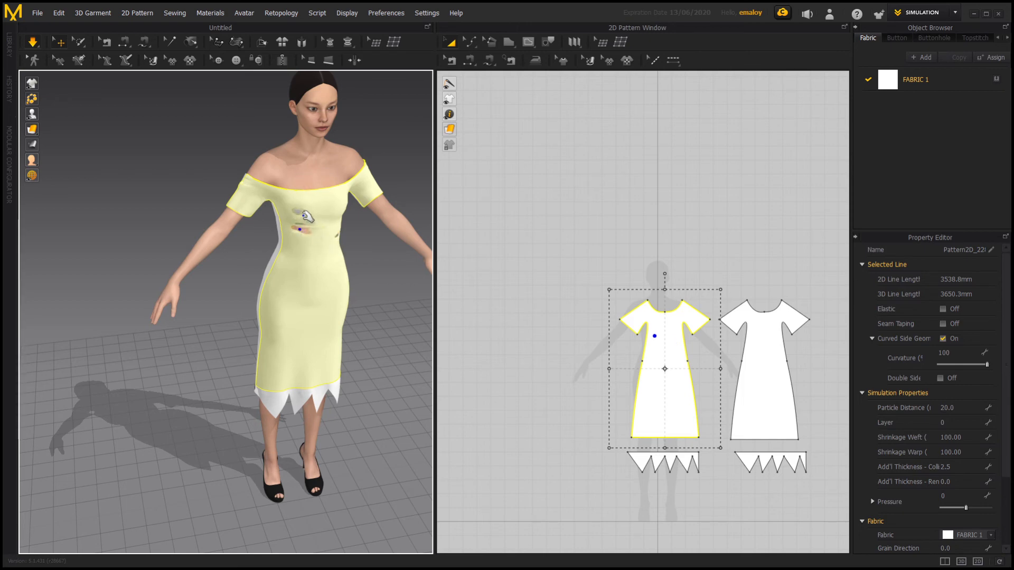
{"action": "left_click", "coordinate": [303, 214]}
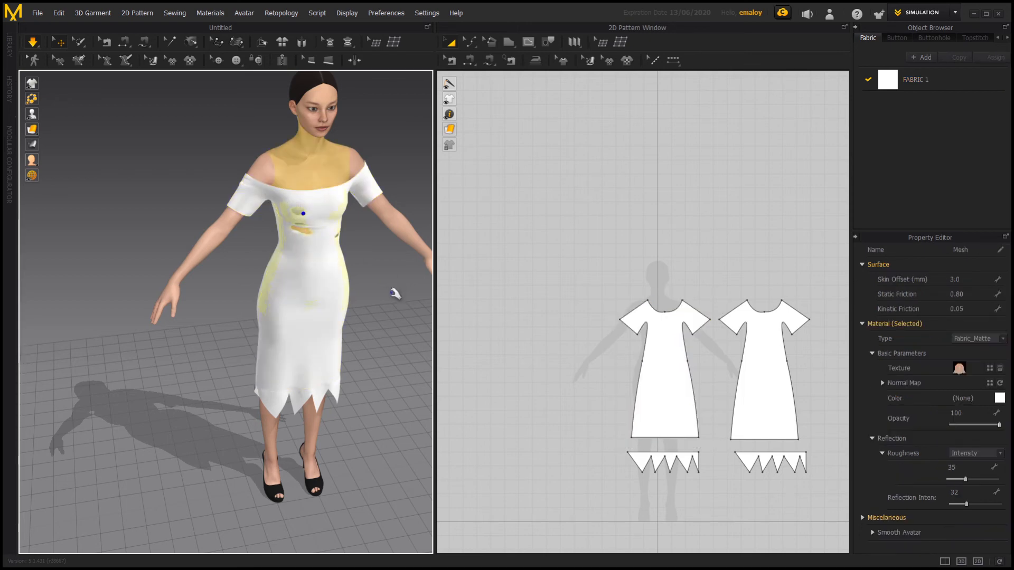
Step: Tug the front piece at the waist and beneath the bust to smooth it and close the remaining gaps
{"action": "right_click_drag", "start_coordinate": [404, 300], "coordinate": [334, 296]}
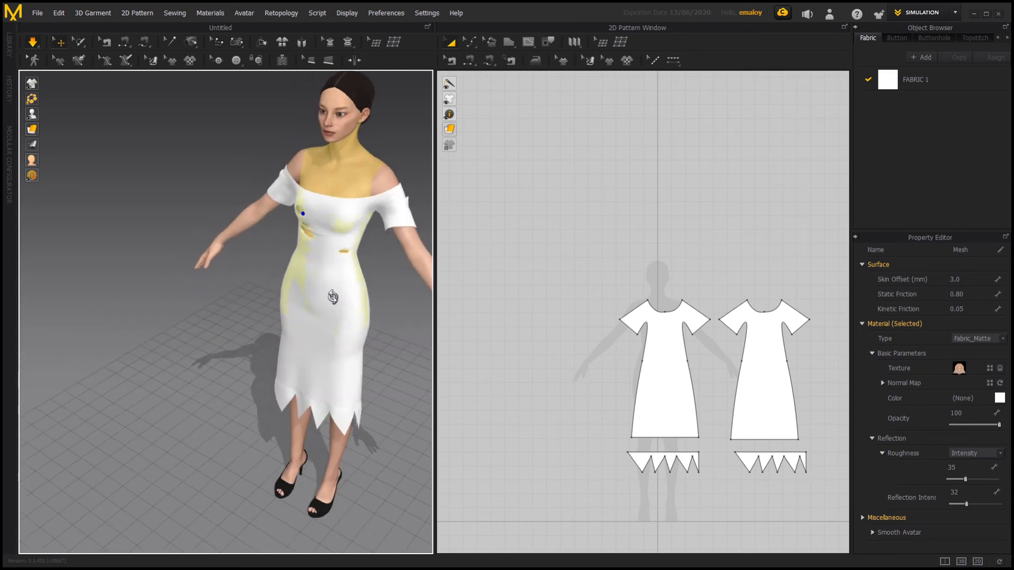
{"action": "left_click", "coordinate": [346, 270]}
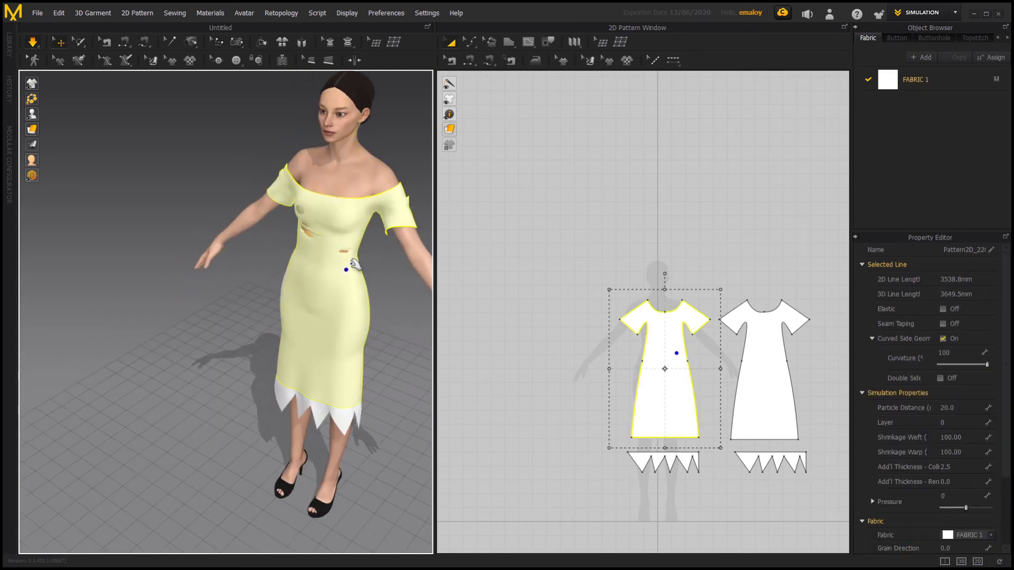
{"action": "left_click_drag", "start_coordinate": [345, 260], "coordinate": [321, 196]}
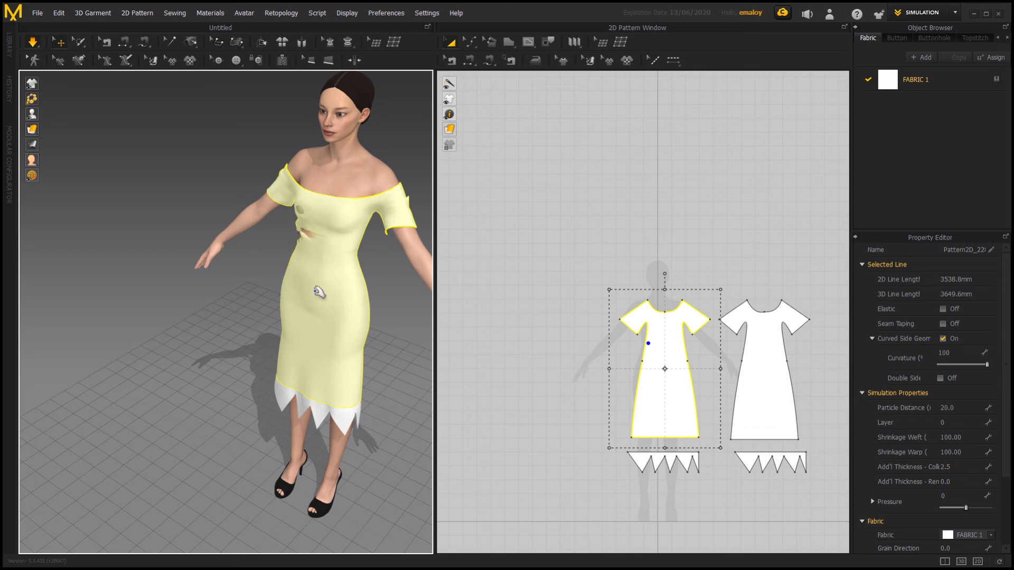
{"action": "right_click_drag", "start_coordinate": [252, 303], "coordinate": [306, 299]}
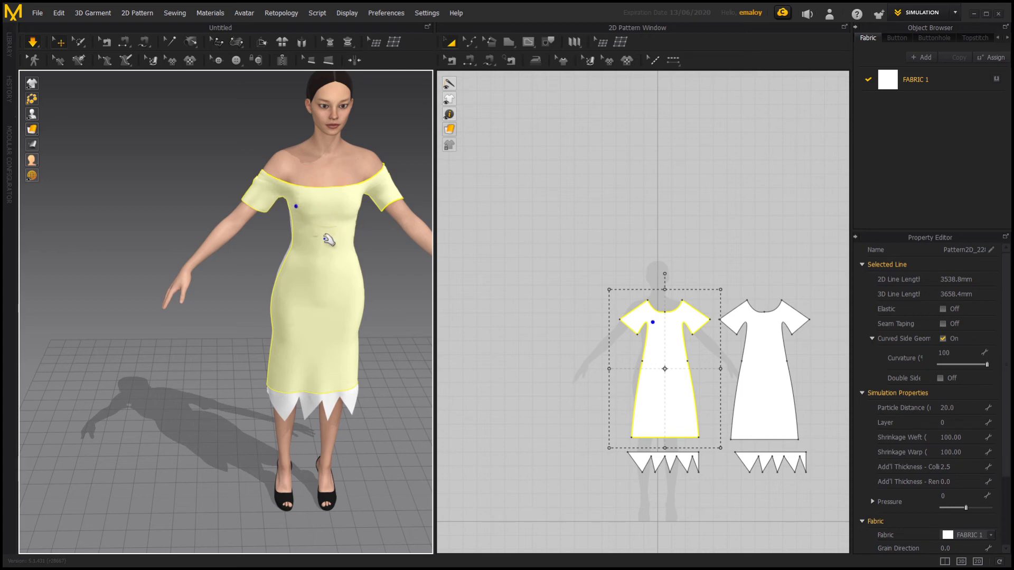
{"action": "left_click_drag", "start_coordinate": [320, 243], "coordinate": [317, 224]}
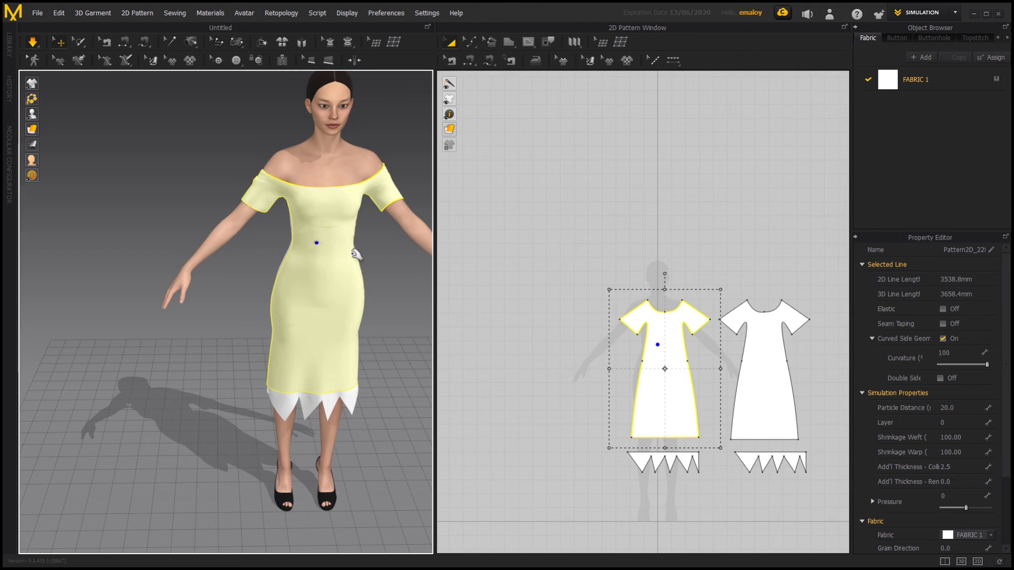
Step: Pull the front neckline at both shoulders to adjust how the off-shoulder dress sits on the avatar
{"action": "scroll", "coordinate": [346, 259], "scroll_direction": "up", "scroll_amount": 5}
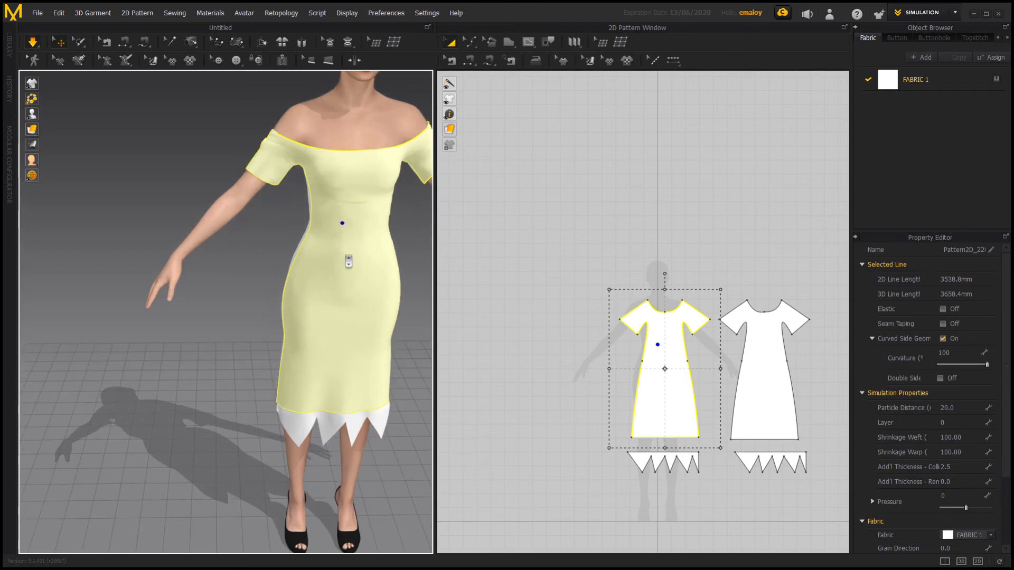
{"action": "scroll", "coordinate": [348, 262], "scroll_direction": "up", "scroll_amount": 4}
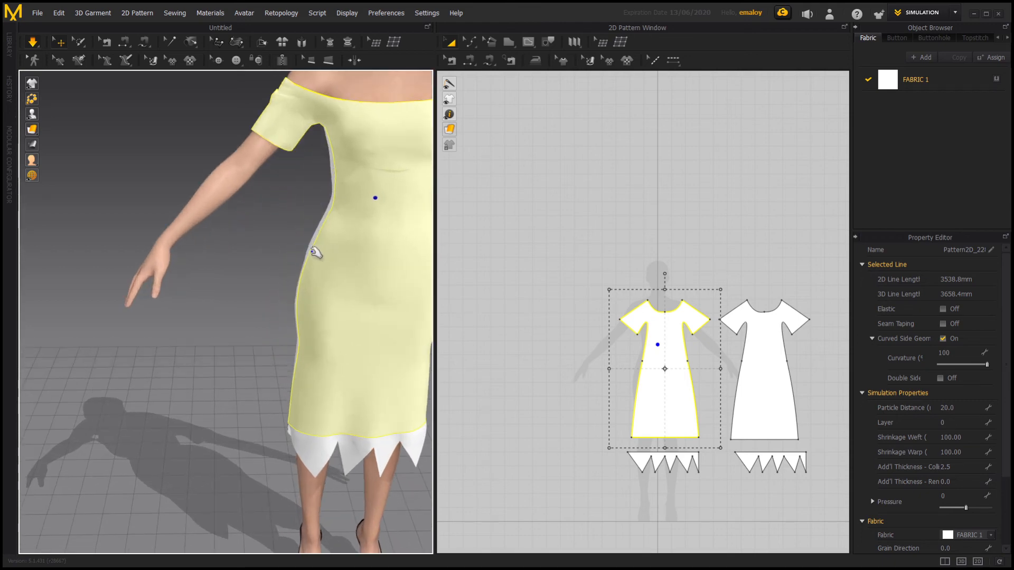
{"action": "right_click_drag", "start_coordinate": [301, 255], "coordinate": [424, 257]}
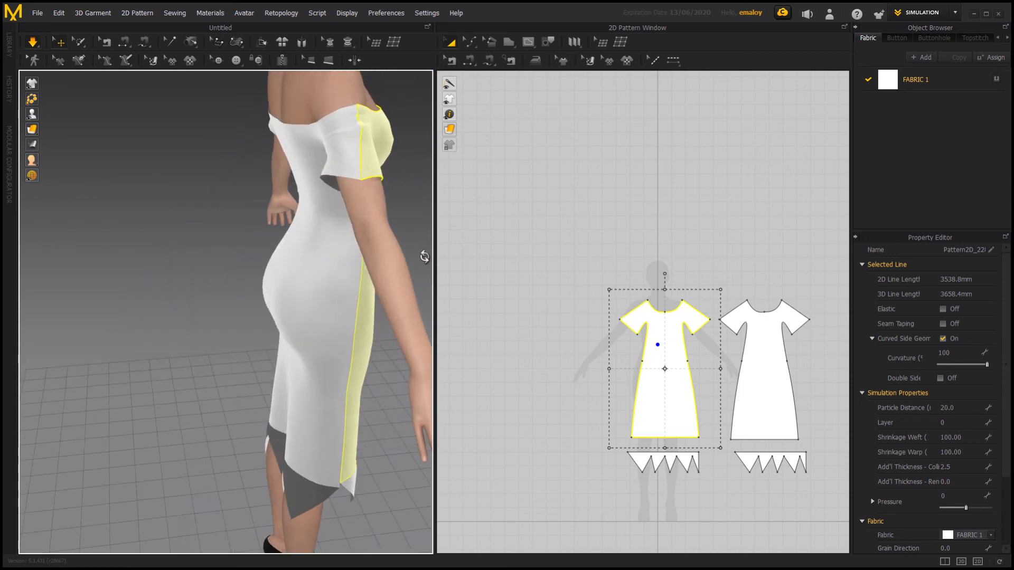
{"action": "right_click_drag", "start_coordinate": [309, 285], "coordinate": [170, 264]}
{"action": "scroll", "coordinate": [272, 269], "scroll_direction": "down", "scroll_amount": 2}
{"action": "scroll", "coordinate": [272, 268], "scroll_direction": "down", "scroll_amount": 4}
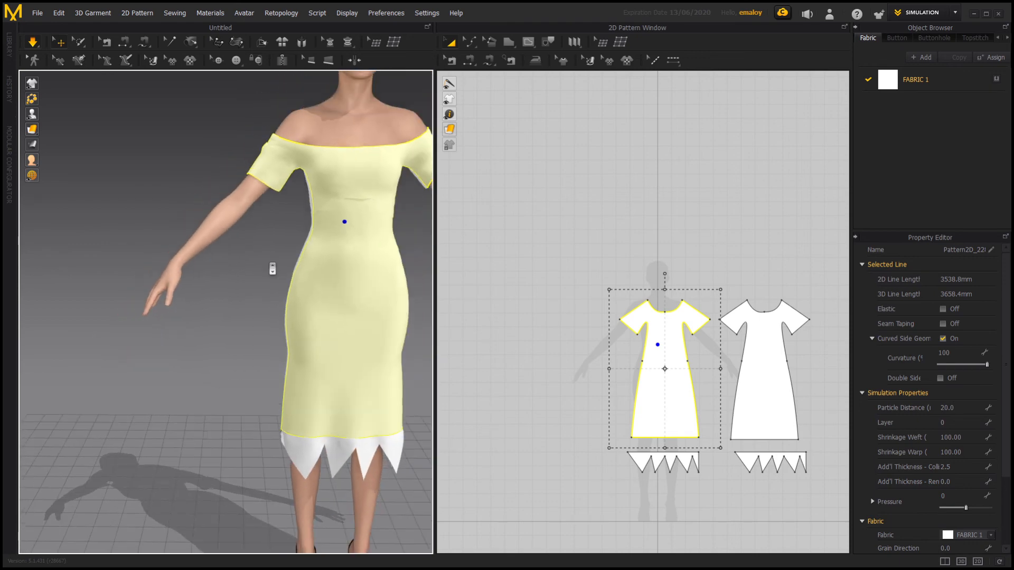
{"action": "middle_click_drag", "start_coordinate": [325, 255], "coordinate": [231, 225]}
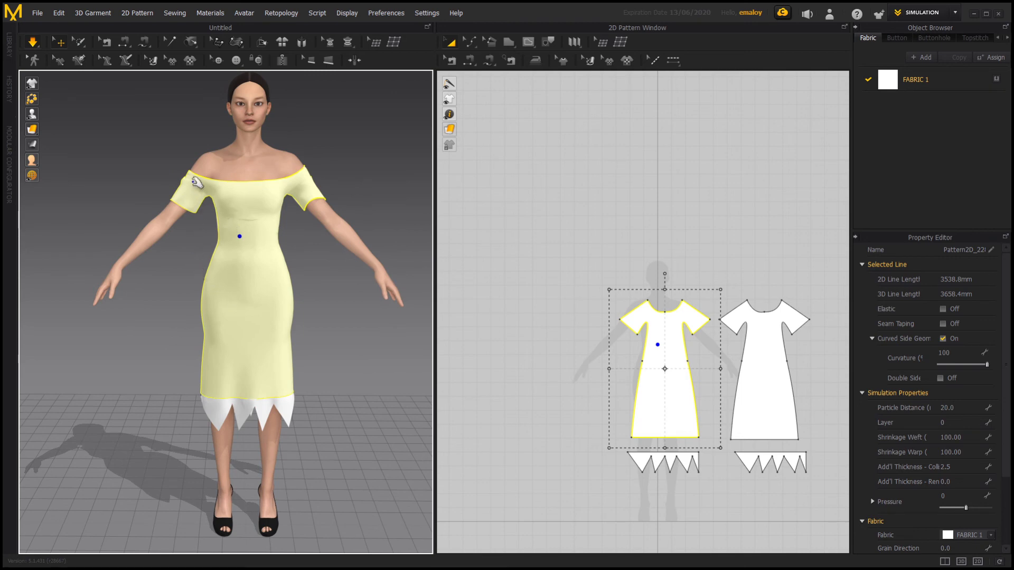
{"action": "left_click_drag", "start_coordinate": [194, 174], "coordinate": [235, 151]}
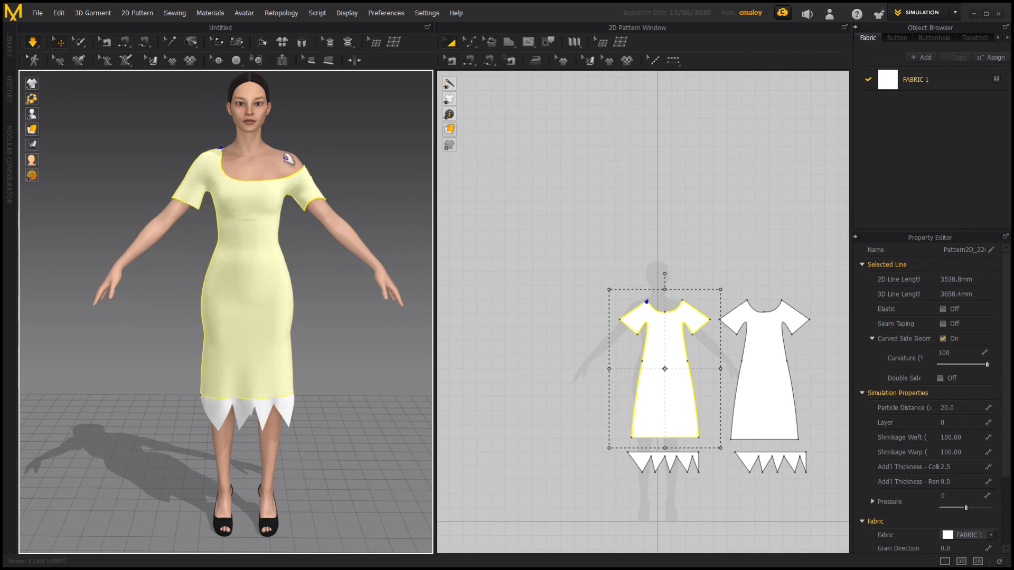
{"action": "left_click_drag", "start_coordinate": [298, 153], "coordinate": [248, 166]}
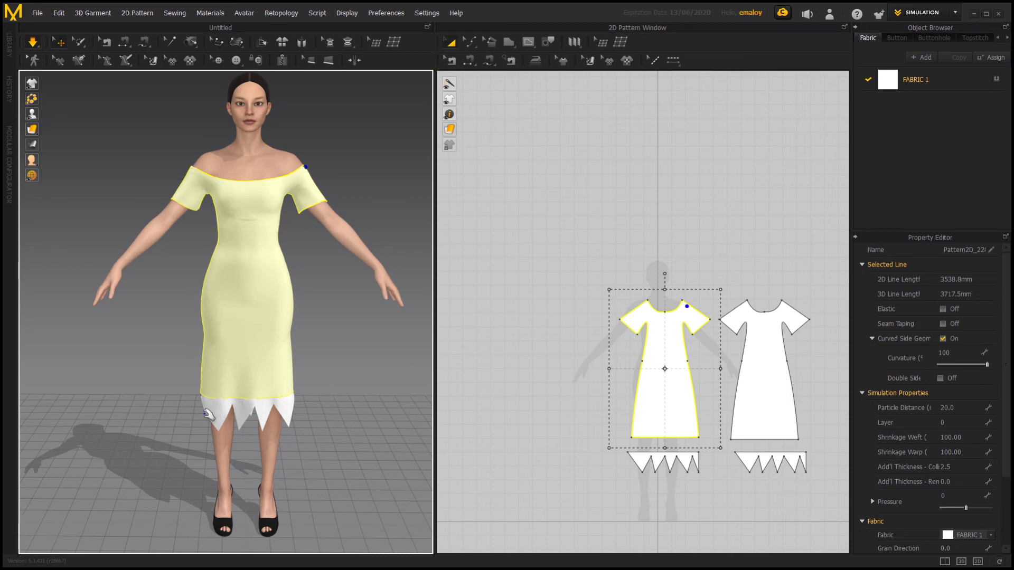
Step: Examine the dress skirt and its sewn zigzag hem from the front and from below
{"action": "mouse_move", "coordinate": [201, 415]}
{"action": "right_mouse_down"}
{"action": "mouse_move", "coordinate": [241, 414]}
{"action": "mouse_move", "coordinate": [197, 414]}
{"action": "right_mouse_up"}
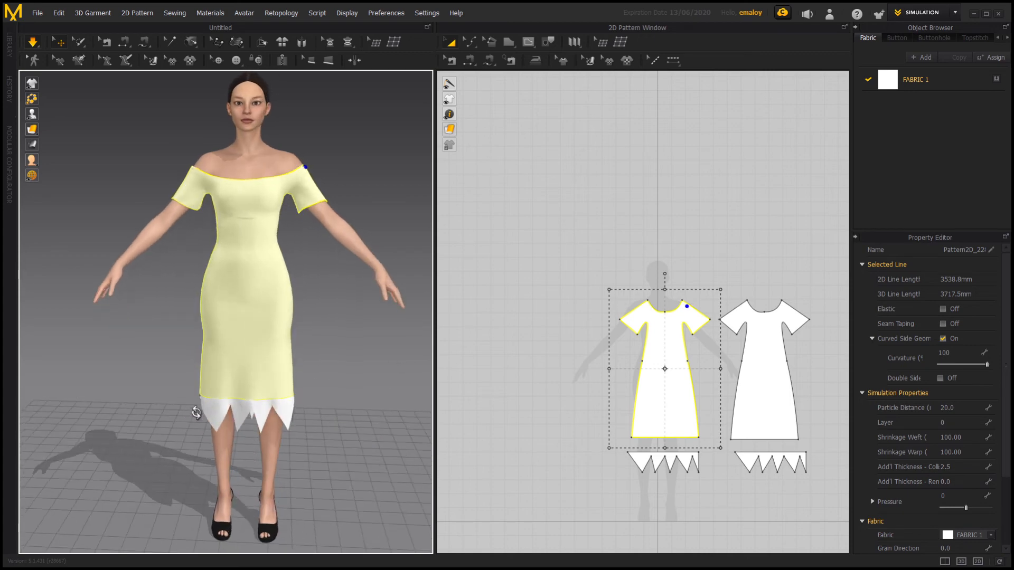
{"action": "scroll", "coordinate": [233, 404], "scroll_direction": "up", "scroll_amount": 6}
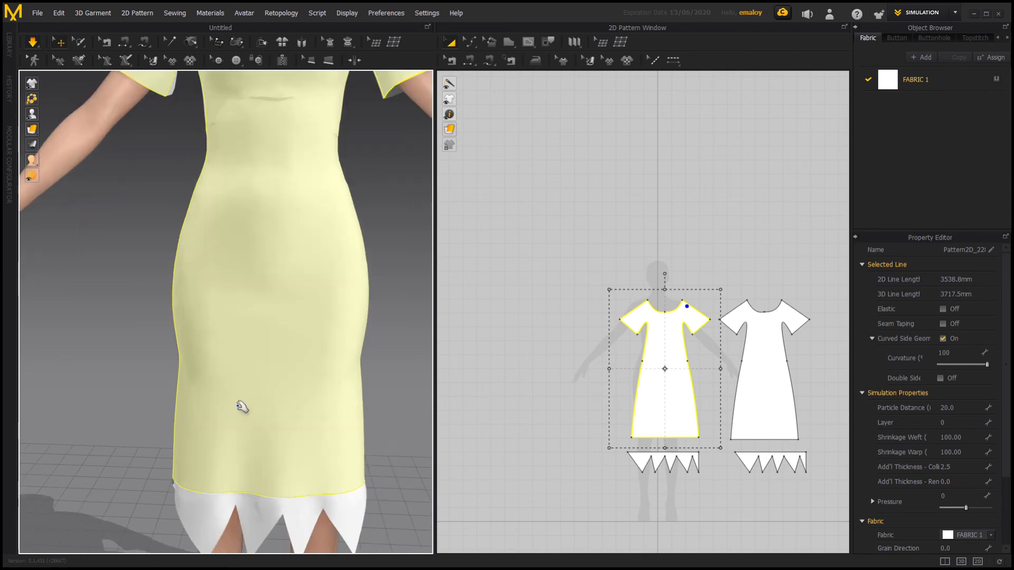
{"action": "left_click", "coordinate": [389, 437]}
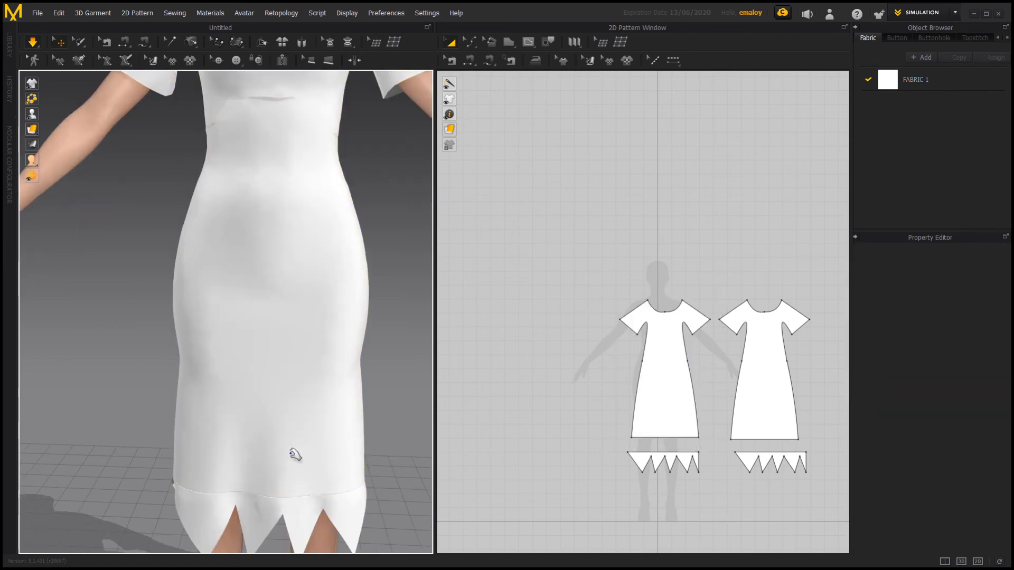
{"action": "right_click_drag", "start_coordinate": [290, 455], "coordinate": [308, 357]}
{"action": "scroll", "coordinate": [306, 369], "scroll_direction": "up", "scroll_amount": 3}
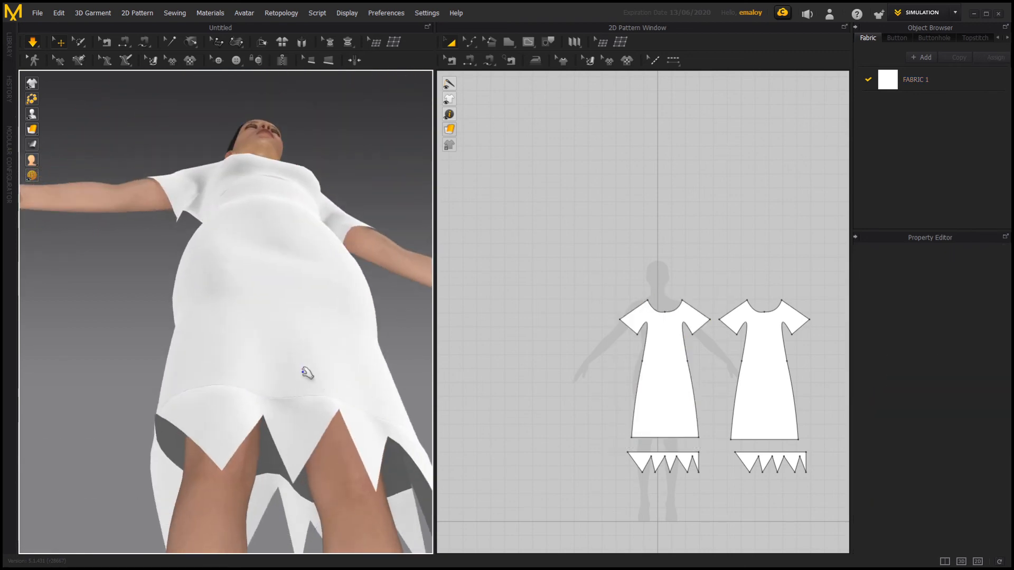
{"action": "scroll", "coordinate": [307, 379], "scroll_direction": "down", "scroll_amount": 4}
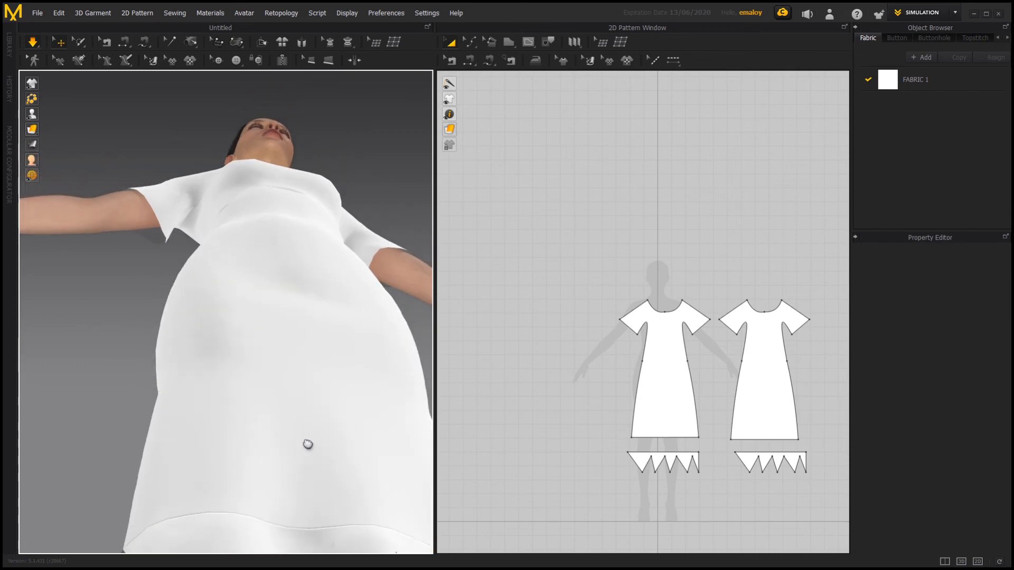
{"action": "scroll", "coordinate": [302, 423], "scroll_direction": "up", "scroll_amount": 5}
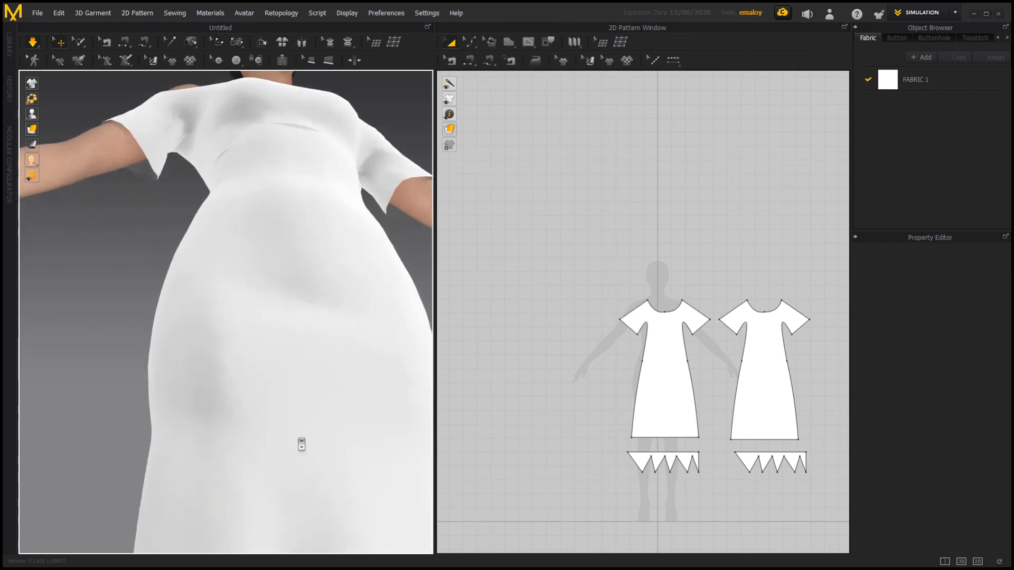
{"action": "scroll", "coordinate": [302, 428], "scroll_direction": "down", "scroll_amount": 6}
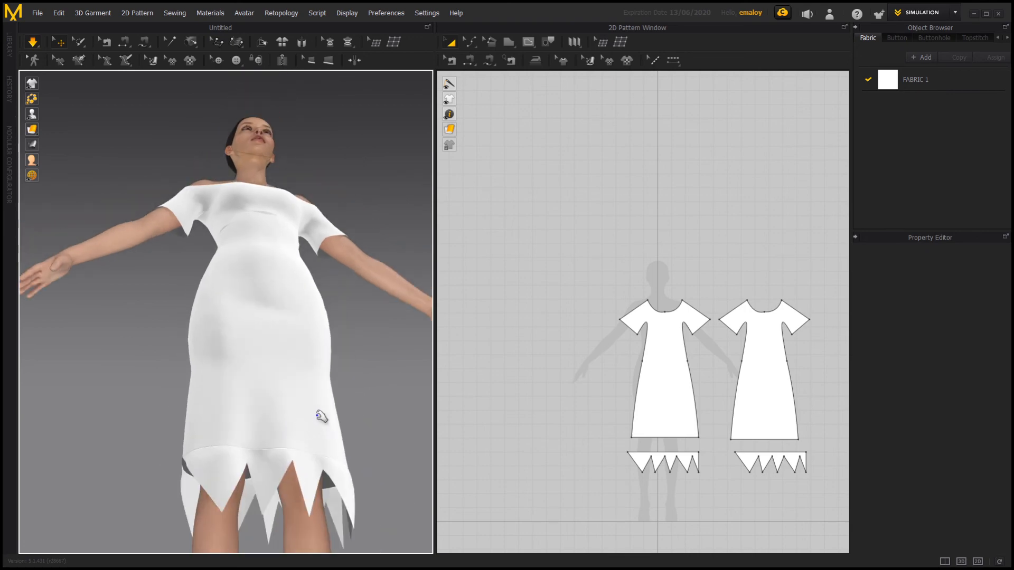
{"action": "right_click_drag", "start_coordinate": [316, 416], "coordinate": [302, 454]}
{"action": "scroll", "coordinate": [300, 428], "scroll_direction": "down", "scroll_amount": 3}
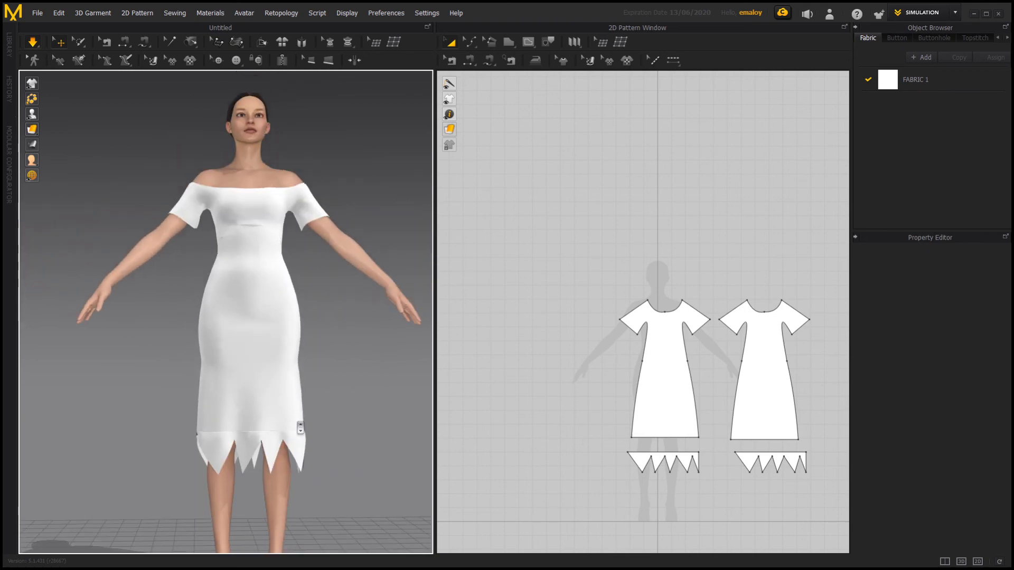
{"action": "scroll", "coordinate": [300, 428], "scroll_direction": "down", "scroll_amount": 4}
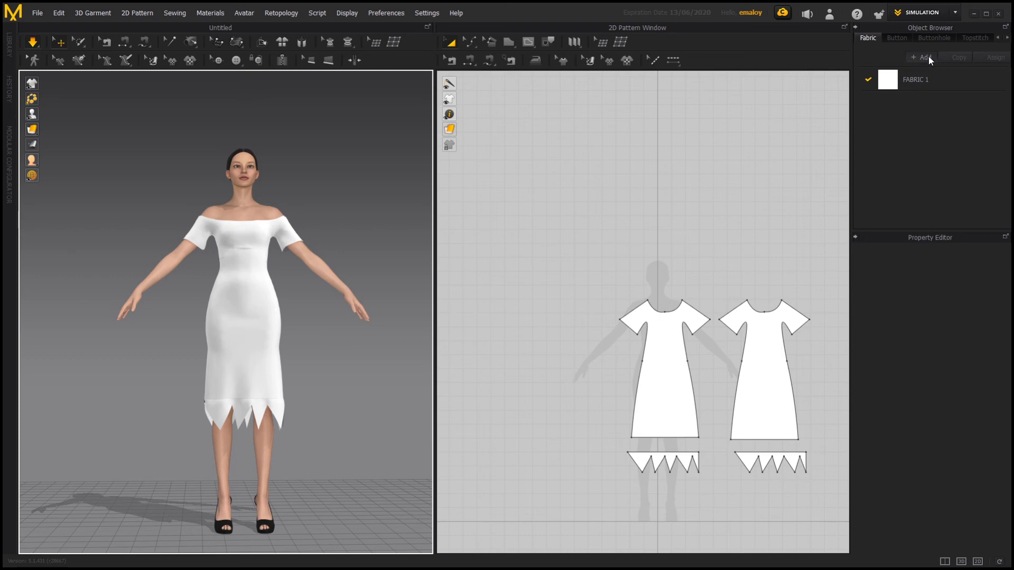
Step: Add a second fabric and assign FABRIC 1 to the front and back dress pieces
{"action": "left_click", "coordinate": [899, 81]}
{"action": "left_click", "coordinate": [934, 57]}
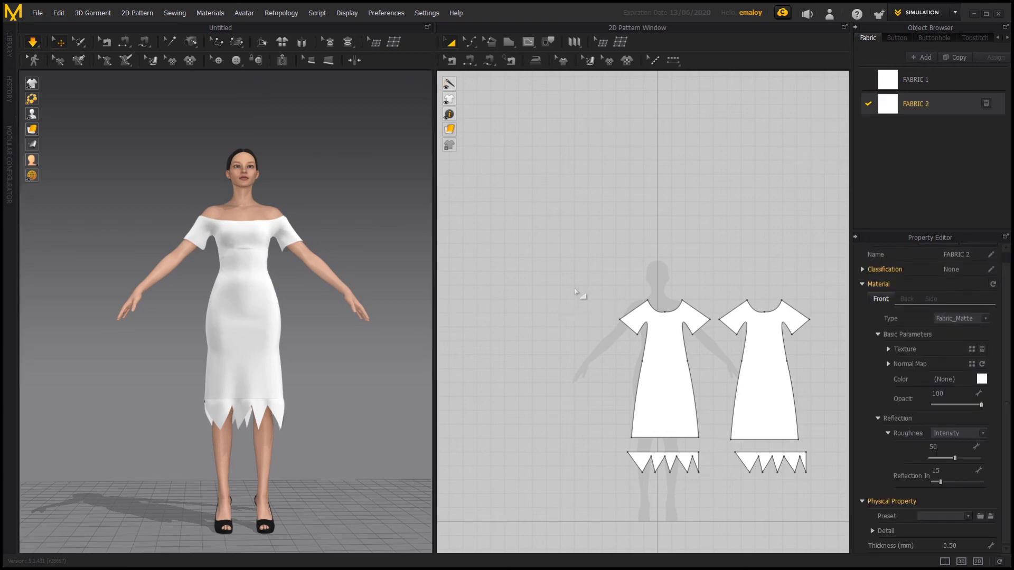
{"action": "left_click_drag", "start_coordinate": [575, 286], "coordinate": [644, 282]}
{"action": "left_click_drag", "start_coordinate": [801, 389], "coordinate": [768, 441]}
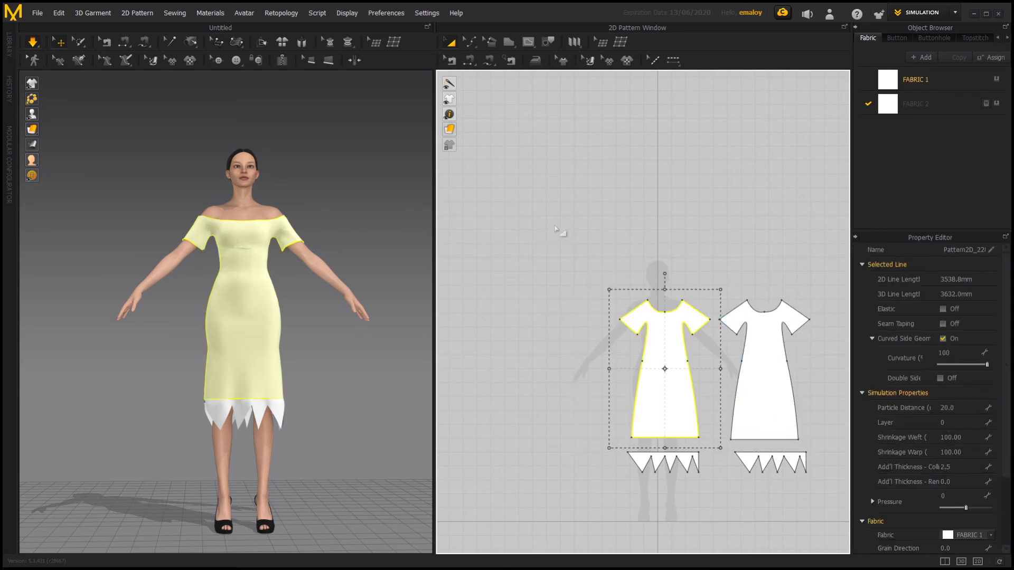
{"action": "left_click_drag", "start_coordinate": [554, 225], "coordinate": [839, 454]}
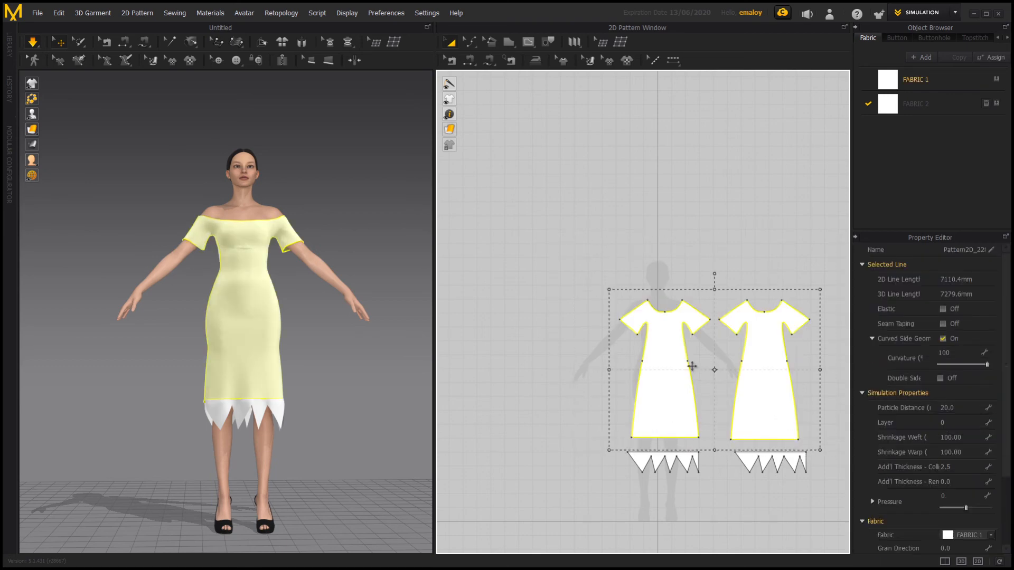
{"action": "right_click_drag", "start_coordinate": [691, 366], "coordinate": [622, 266]}
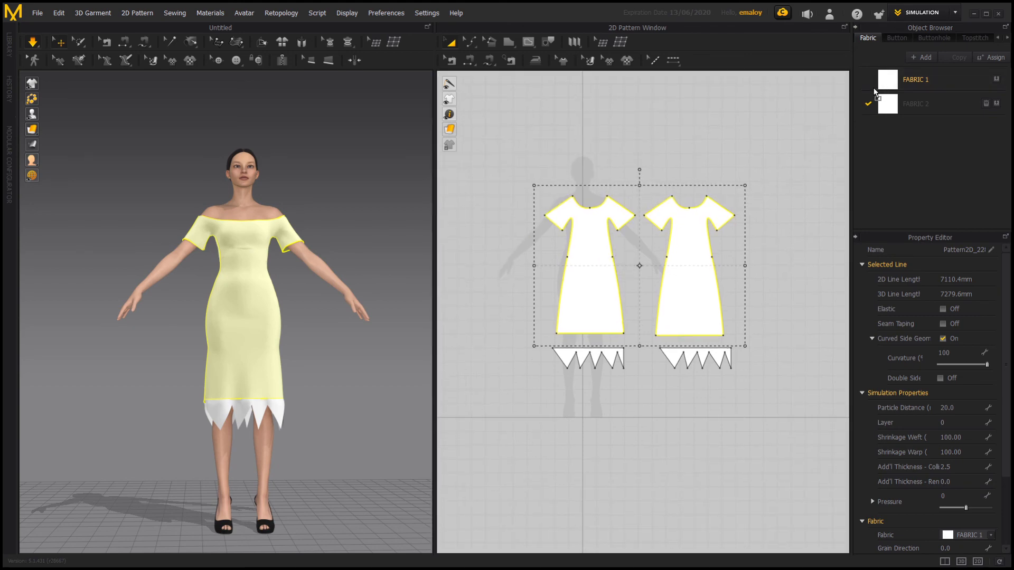
{"action": "left_click", "coordinate": [688, 245]}
Step: Select both zigzag hem pieces and assign FABRIC 2 to them
{"action": "left_click", "coordinate": [484, 365]}
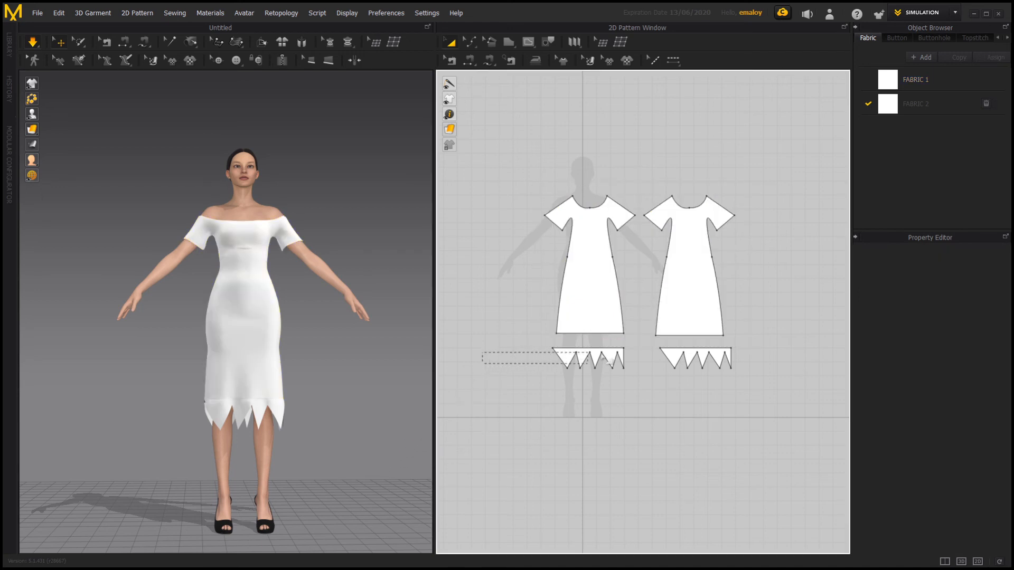
{"action": "left_click_drag", "start_coordinate": [549, 345], "coordinate": [741, 386]}
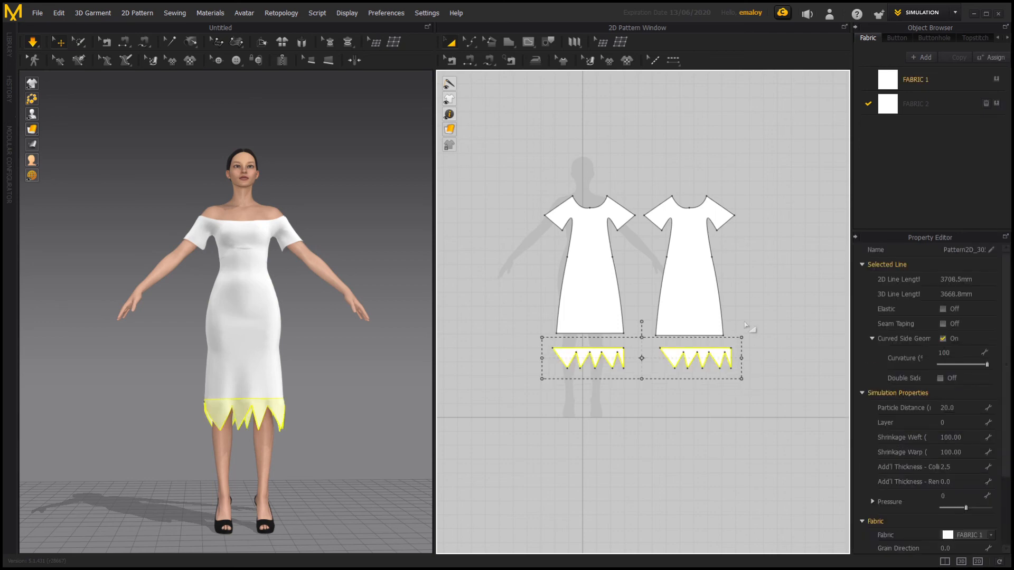
{"action": "left_click_drag", "start_coordinate": [885, 111], "coordinate": [731, 344]}
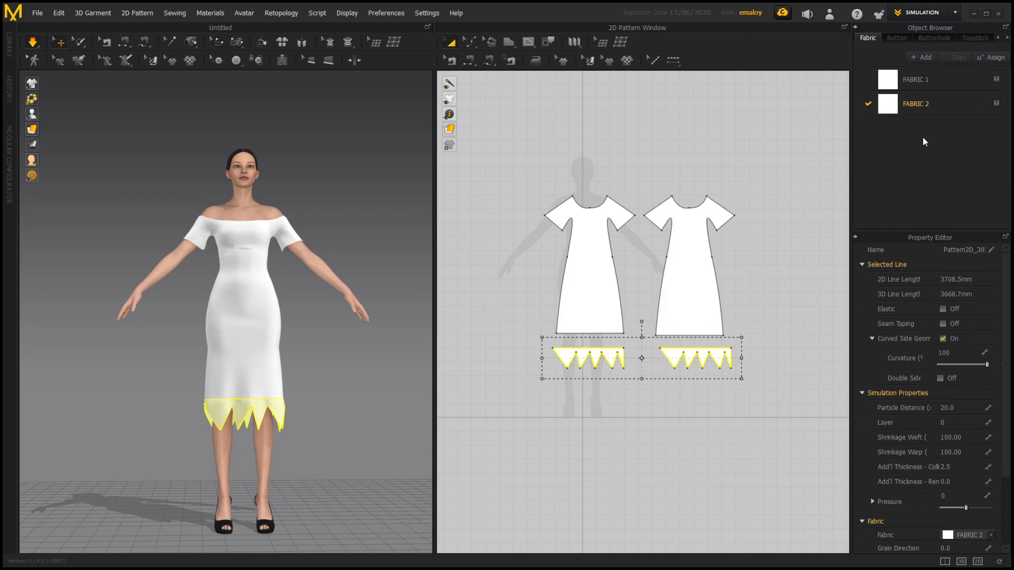
Step: Apply a yellow lace texture to FABRIC 1 on the front and back dress pieces and check it all around
{"action": "left_click", "coordinate": [918, 80]}
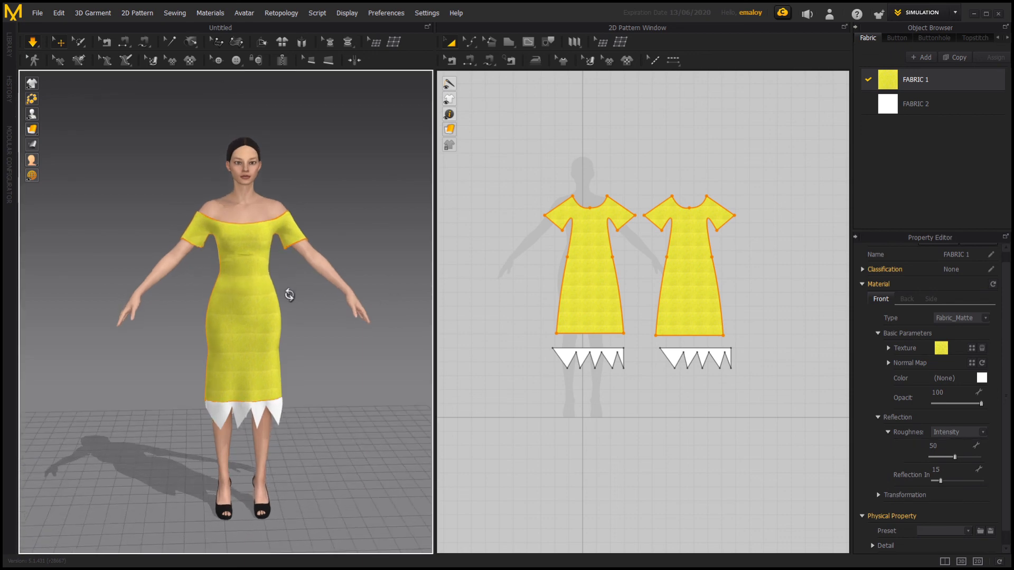
{"action": "right_click_drag", "start_coordinate": [317, 274], "coordinate": [150, 271]}
{"action": "right_click_drag", "start_coordinate": [253, 267], "coordinate": [408, 282]}
{"action": "right_click_drag", "start_coordinate": [276, 285], "coordinate": [466, 286]}
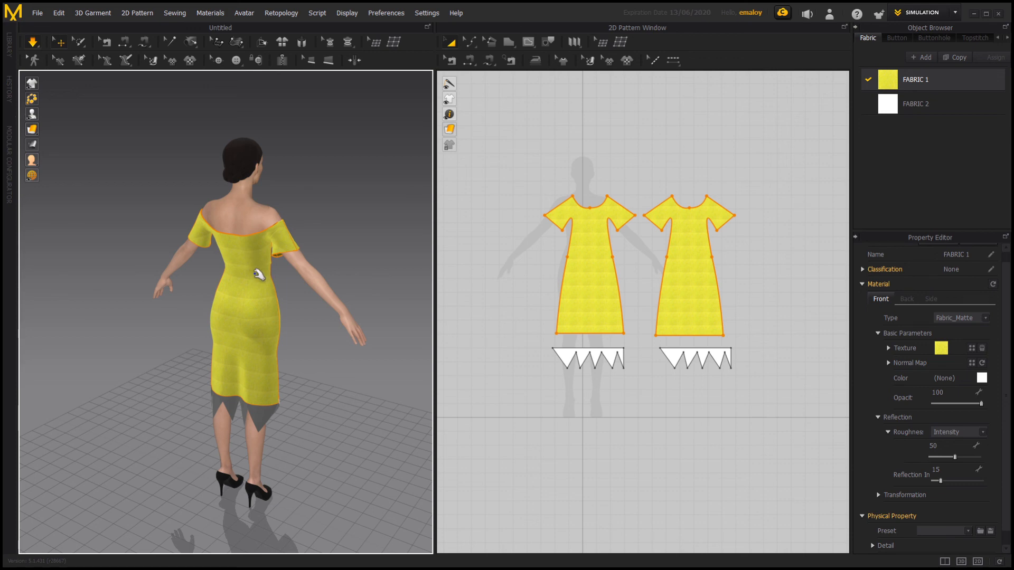
{"action": "right_click_drag", "start_coordinate": [258, 274], "coordinate": [109, 248]}
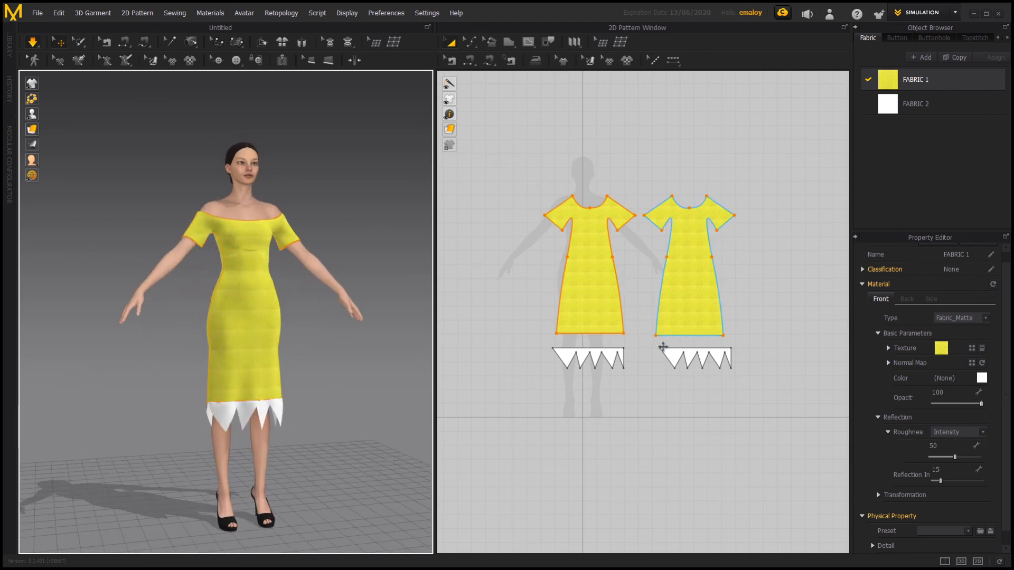
Step: Apply a white lace texture to FABRIC 2 on both zigzag hem pieces and check it at the front hem
{"action": "left_click_drag", "start_coordinate": [651, 352], "coordinate": [744, 377]}
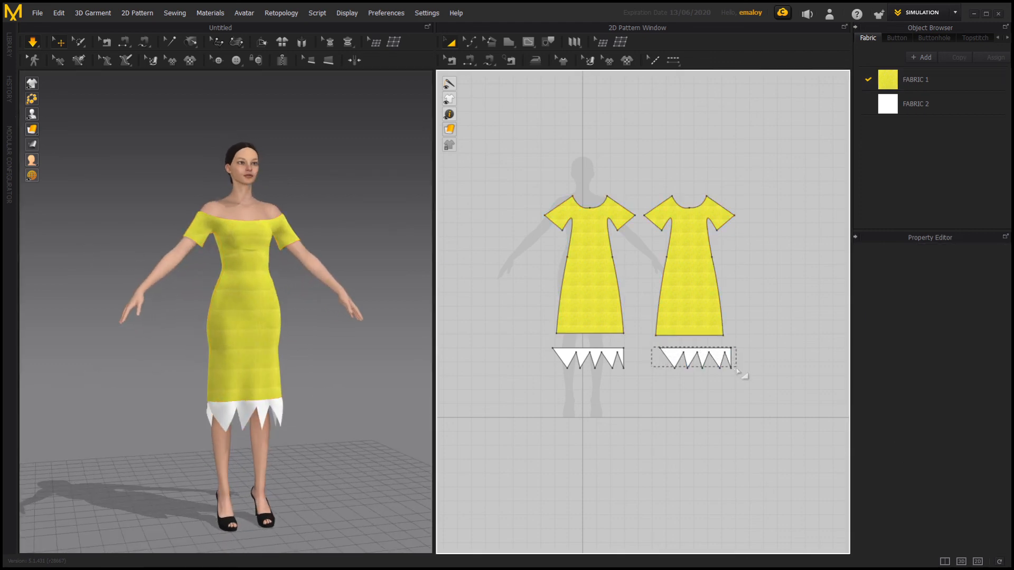
{"action": "right_click_drag", "start_coordinate": [351, 362], "coordinate": [139, 369]}
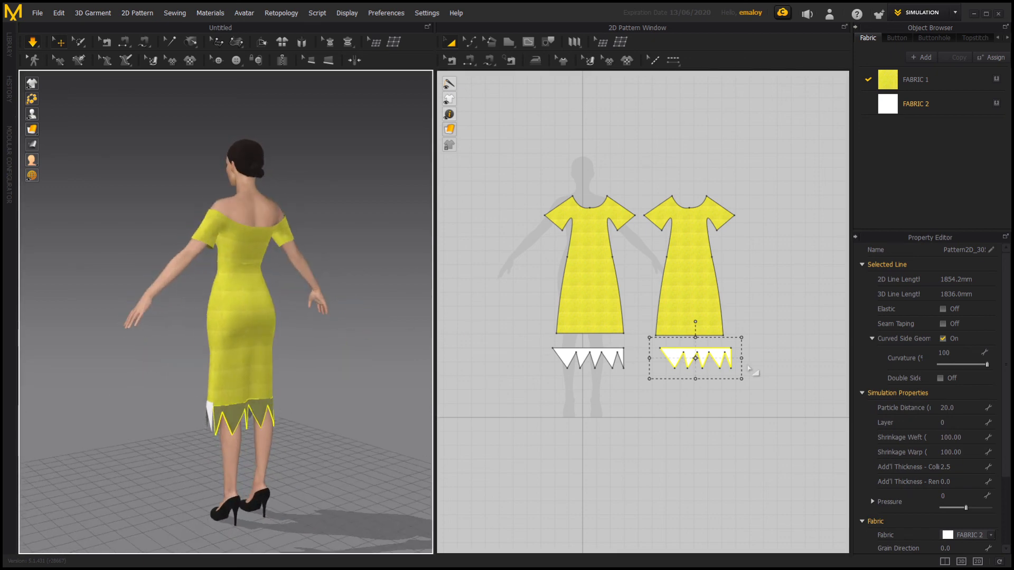
{"action": "left_click", "coordinate": [787, 278]}
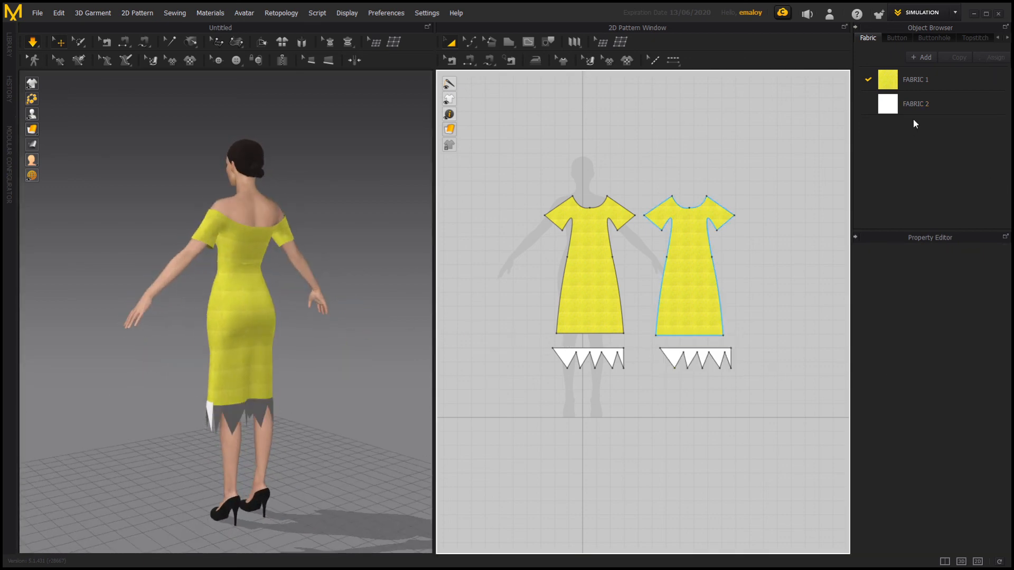
{"action": "double_click", "coordinate": [926, 103]}
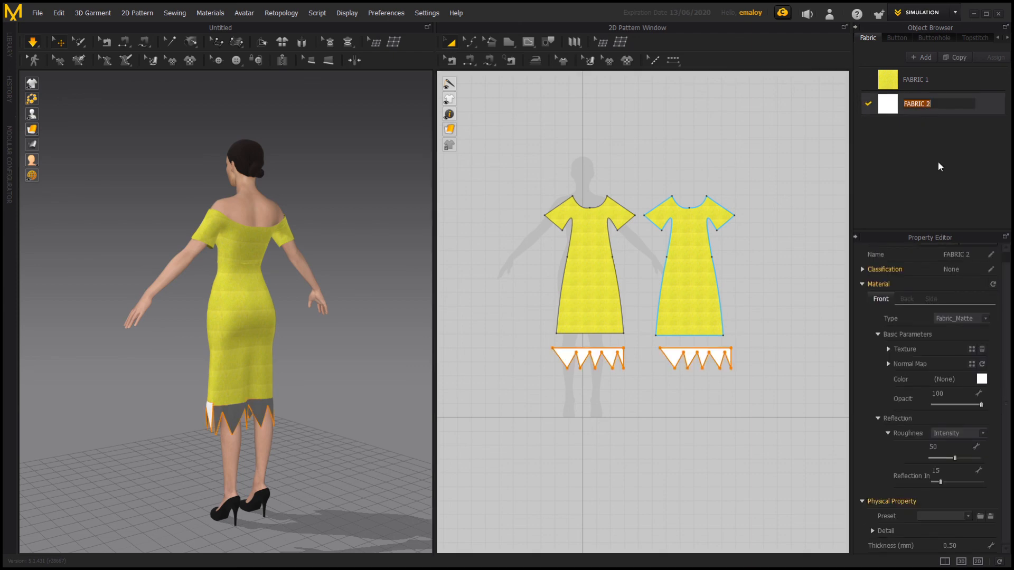
{"action": "left_click", "coordinate": [969, 348]}
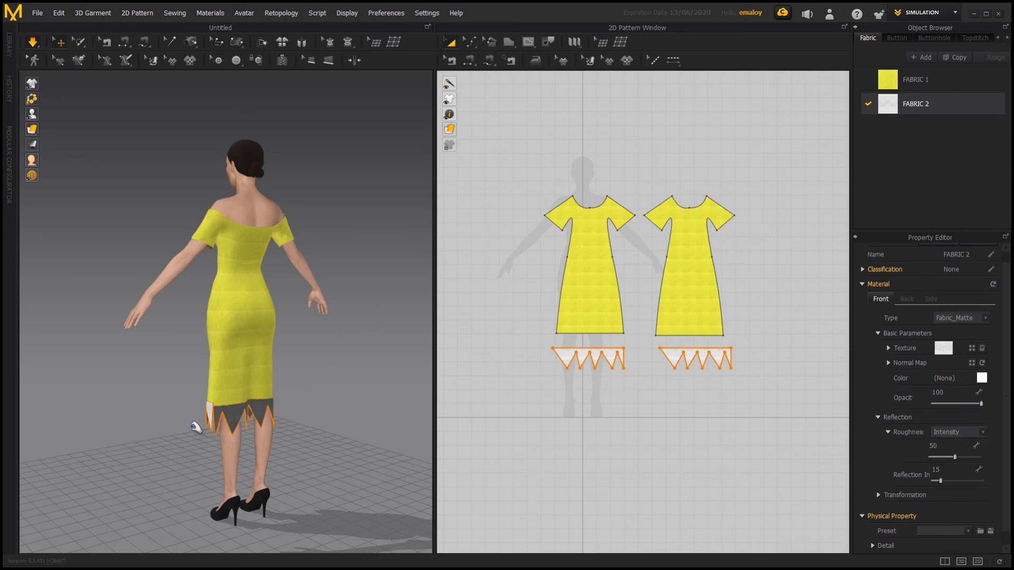
{"action": "right_click_drag", "start_coordinate": [197, 421], "coordinate": [358, 422]}
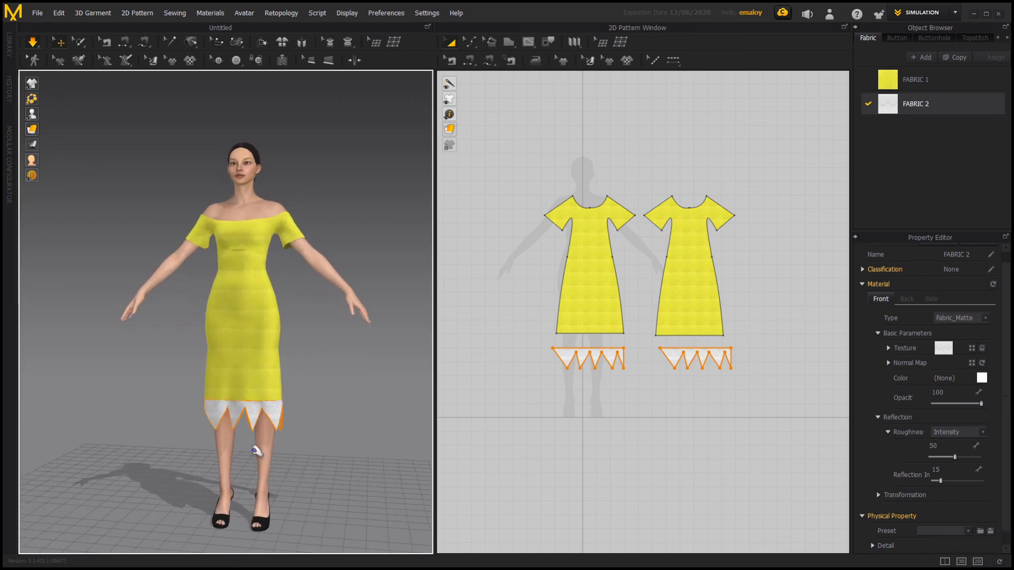
{"action": "scroll", "coordinate": [255, 445], "scroll_direction": "up", "scroll_amount": 5}
{"action": "scroll", "coordinate": [266, 378], "scroll_direction": "up", "scroll_amount": 5}
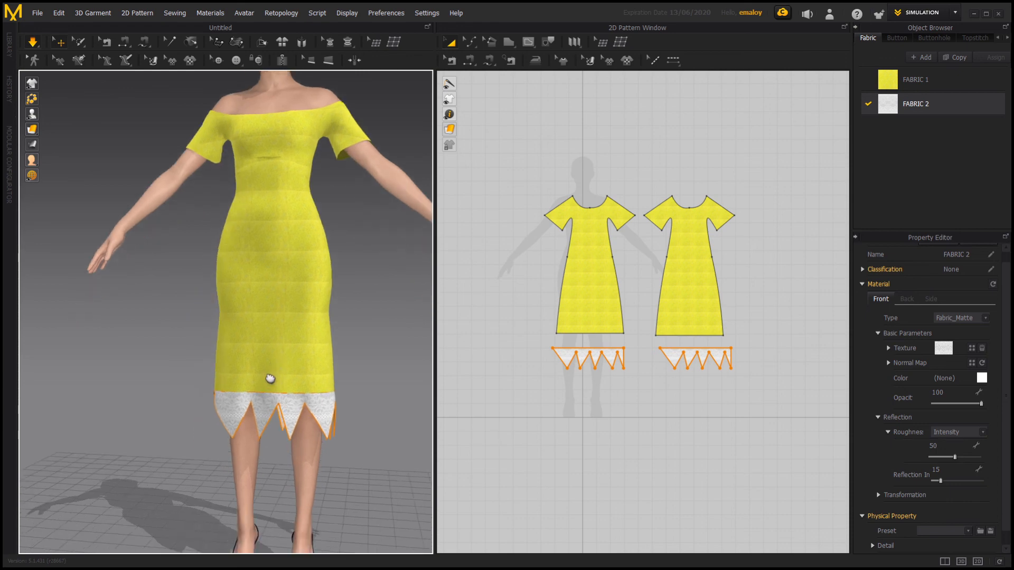
{"action": "scroll", "coordinate": [265, 393], "scroll_direction": "up", "scroll_amount": 3}
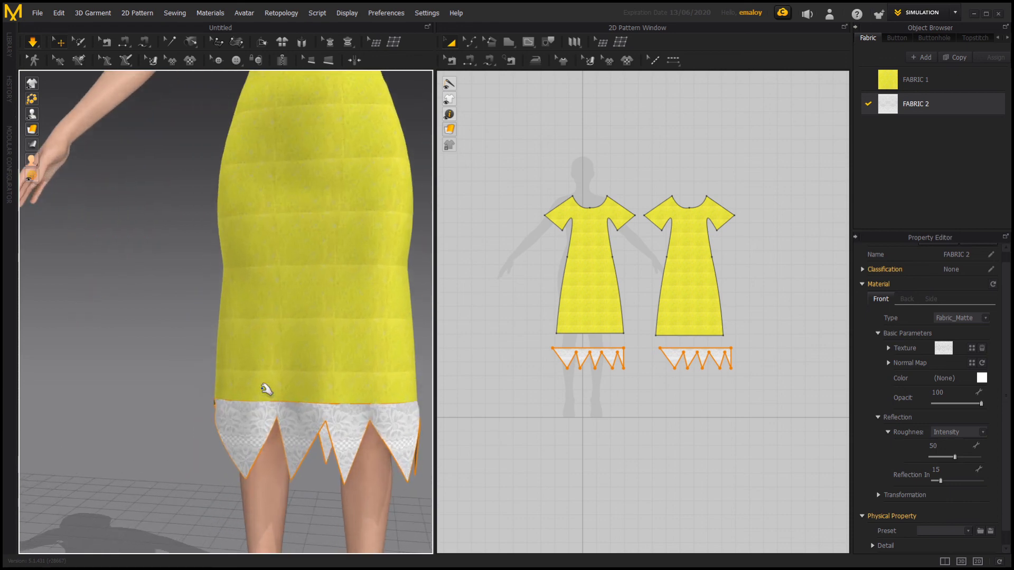
{"action": "scroll", "coordinate": [296, 410], "scroll_direction": "up", "scroll_amount": 4}
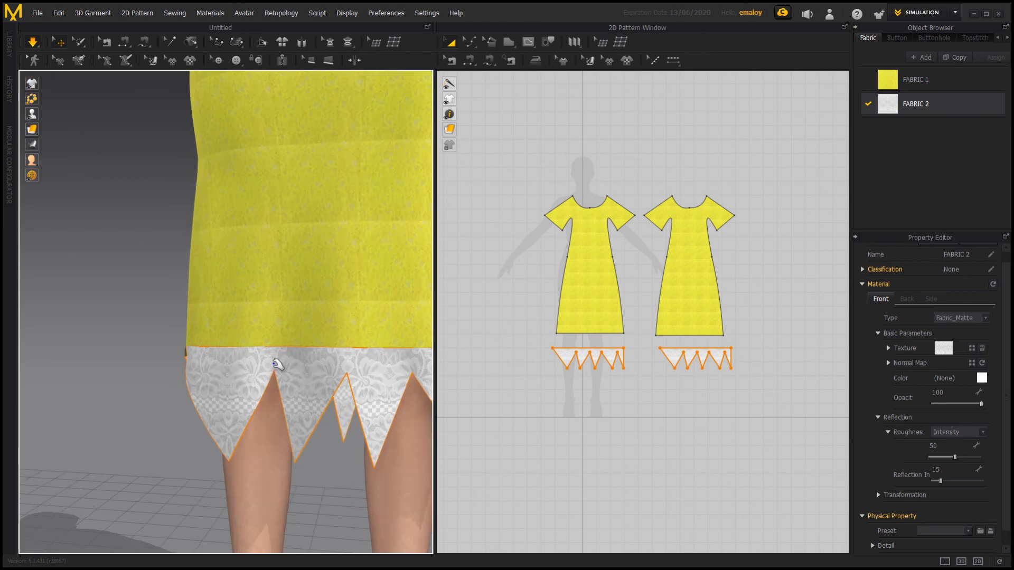
Step: Try to flip the back zigzag hem piece horizontally and check how it sits on the avatar
{"action": "left_click", "coordinate": [345, 362]}
{"action": "right_click_drag", "start_coordinate": [346, 363], "coordinate": [68, 344]}
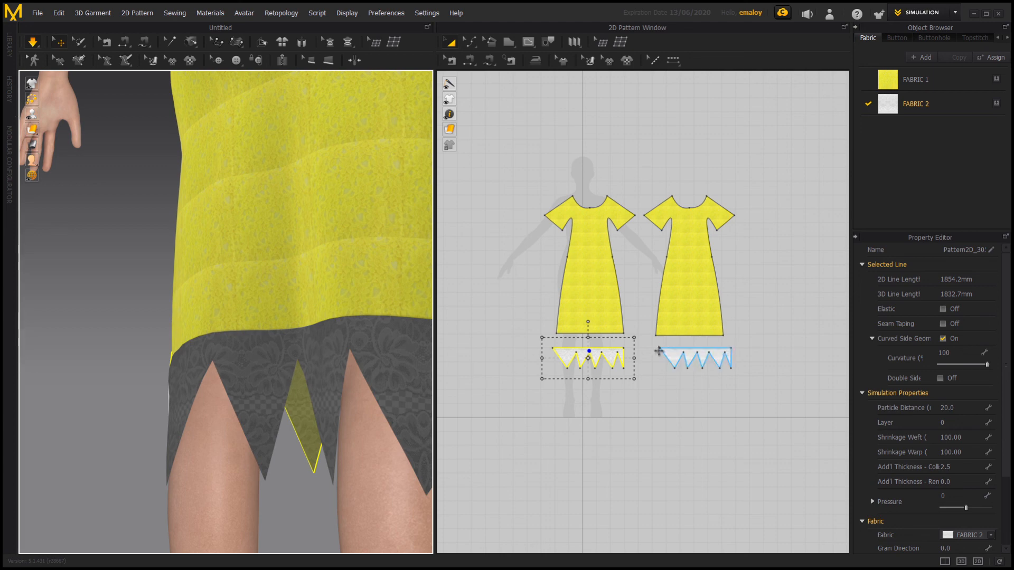
{"action": "left_click_drag", "start_coordinate": [649, 336], "coordinate": [765, 388]}
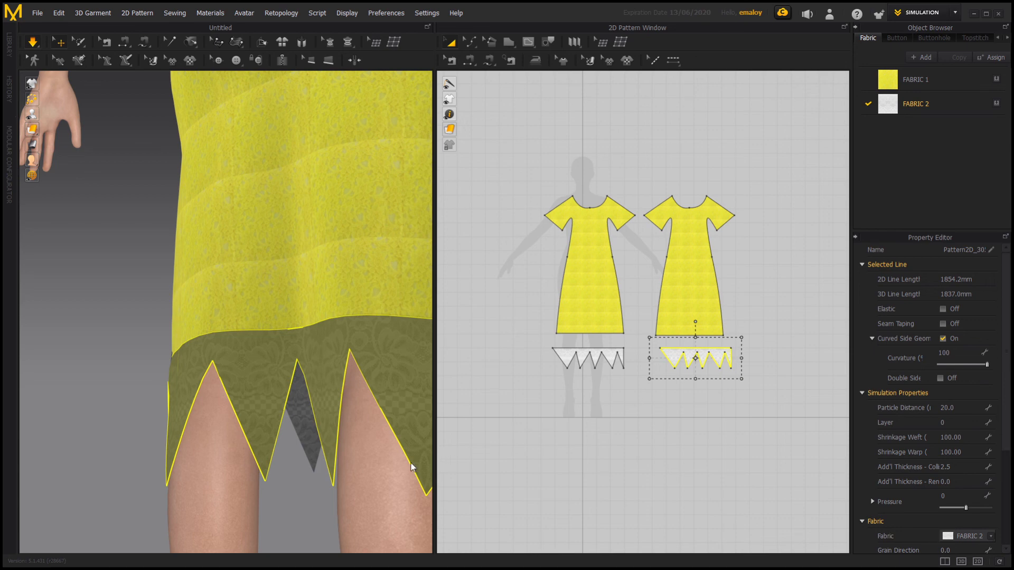
{"action": "left_click_drag", "start_coordinate": [303, 360], "coordinate": [319, 354]}
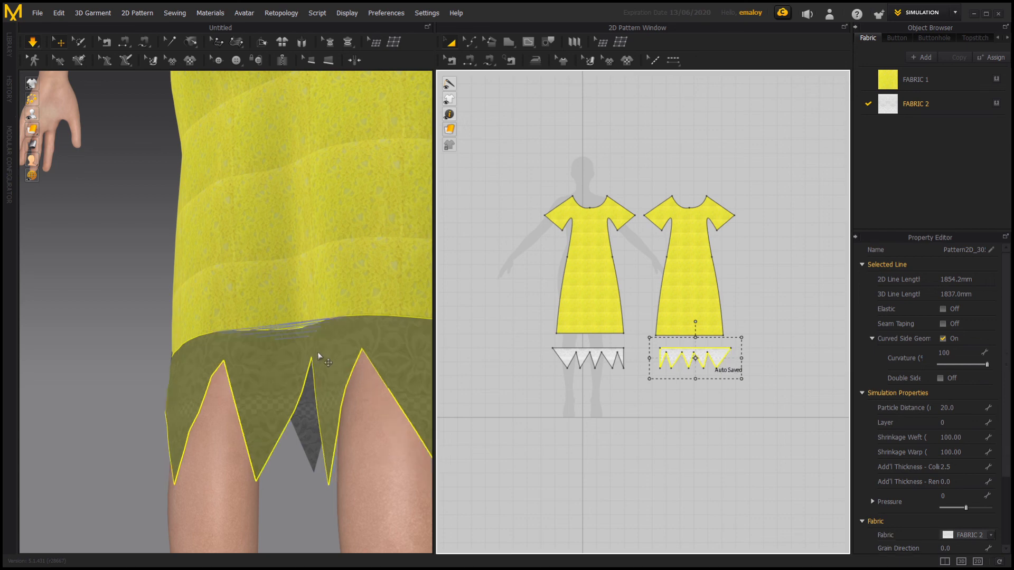
{"action": "left_click", "coordinate": [140, 424]}
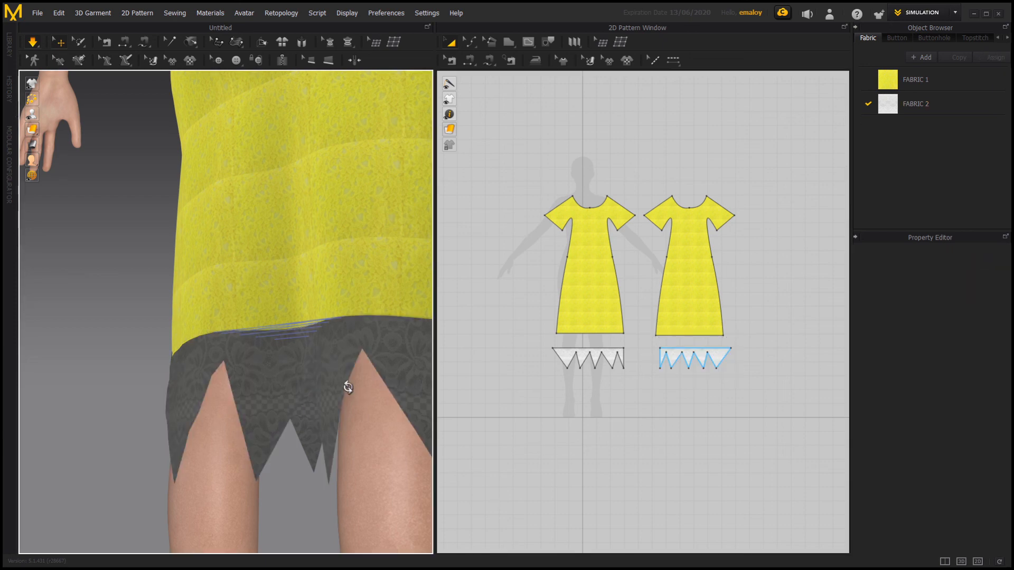
{"action": "right_click_drag", "start_coordinate": [346, 390], "coordinate": [129, 362]}
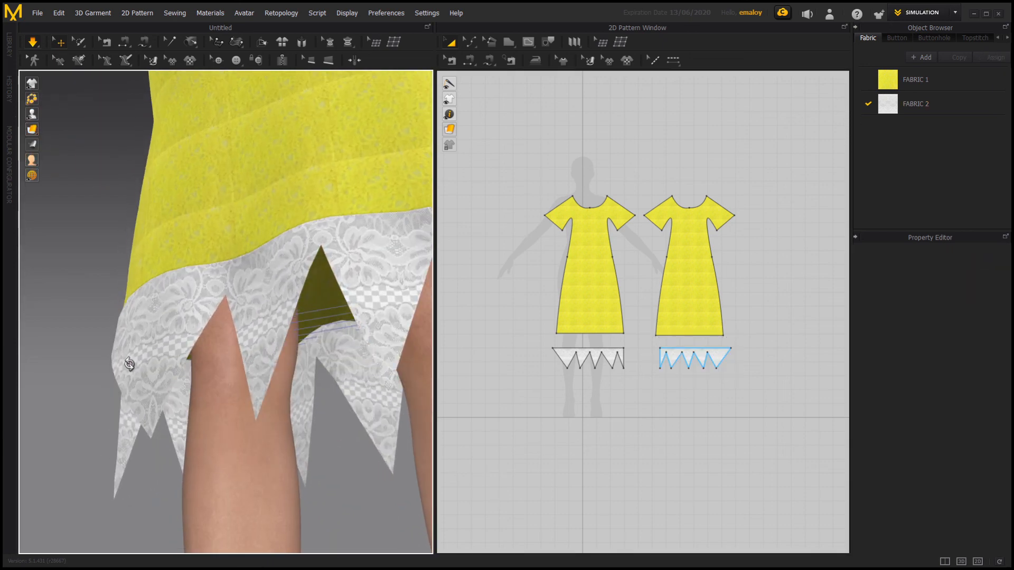
{"action": "mouse_move", "coordinate": [198, 350]}
{"action": "right_mouse_down"}
{"action": "mouse_move", "coordinate": [294, 368]}
{"action": "mouse_move", "coordinate": [195, 369]}
{"action": "right_mouse_up"}
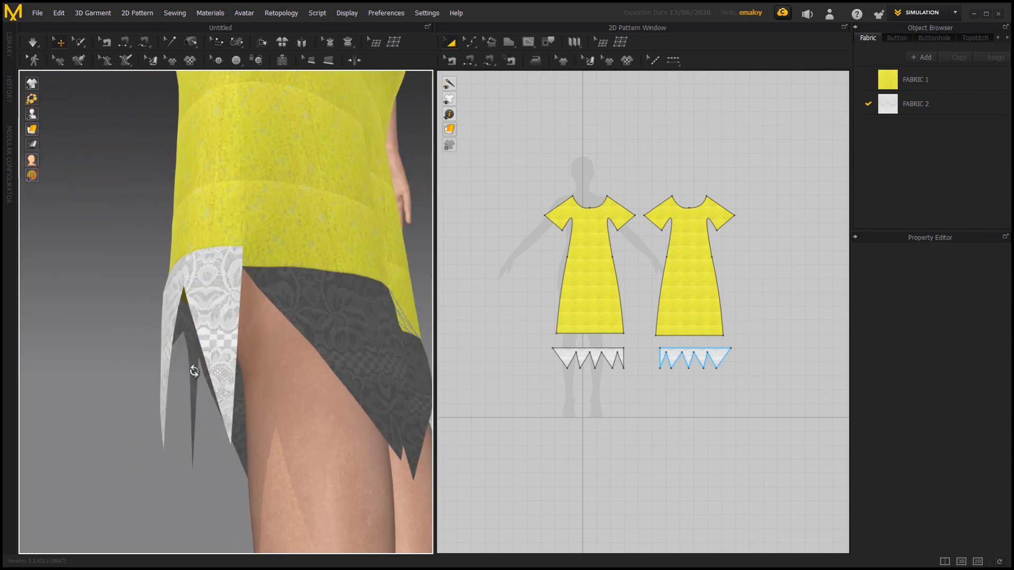
{"action": "left_click", "coordinate": [290, 394]}
{"action": "right_click_drag", "start_coordinate": [290, 393], "coordinate": [214, 370]}
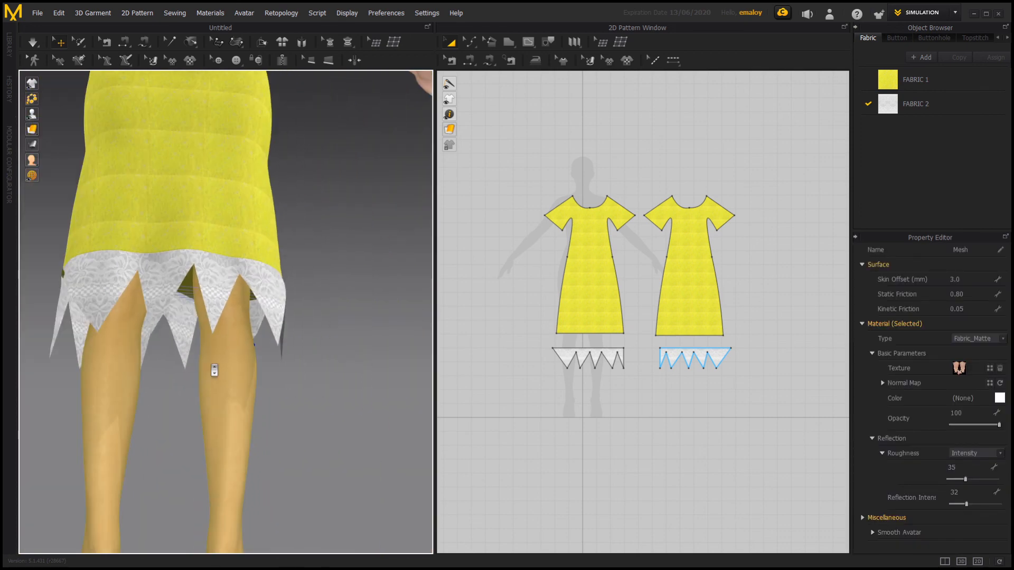
{"action": "scroll", "coordinate": [214, 371], "scroll_direction": "down", "scroll_amount": 10}
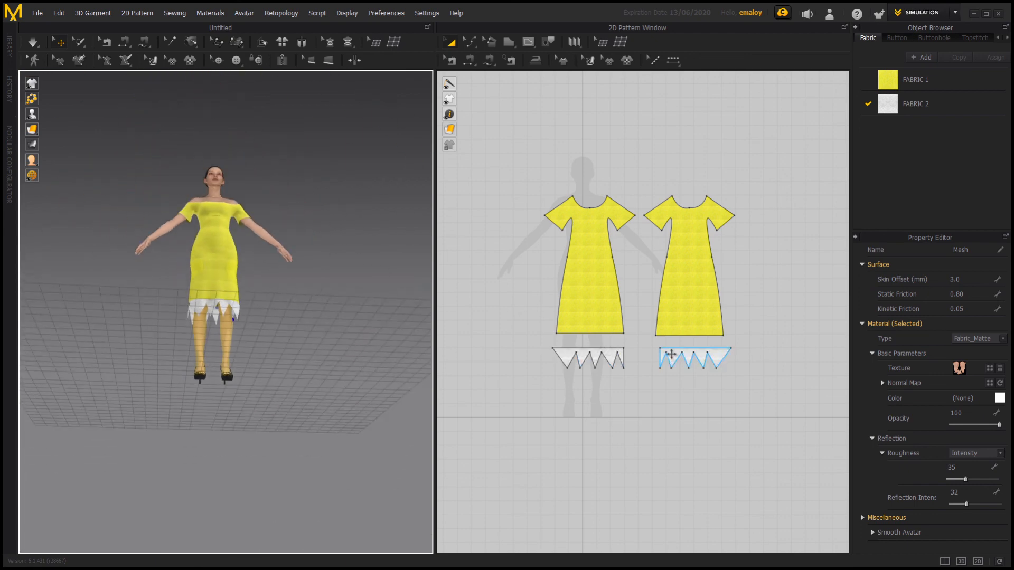
Step: Flip the back zigzag hem piece horizontally back to its previous orientation and deselect it
{"action": "left_click_drag", "start_coordinate": [649, 340], "coordinate": [743, 378]}
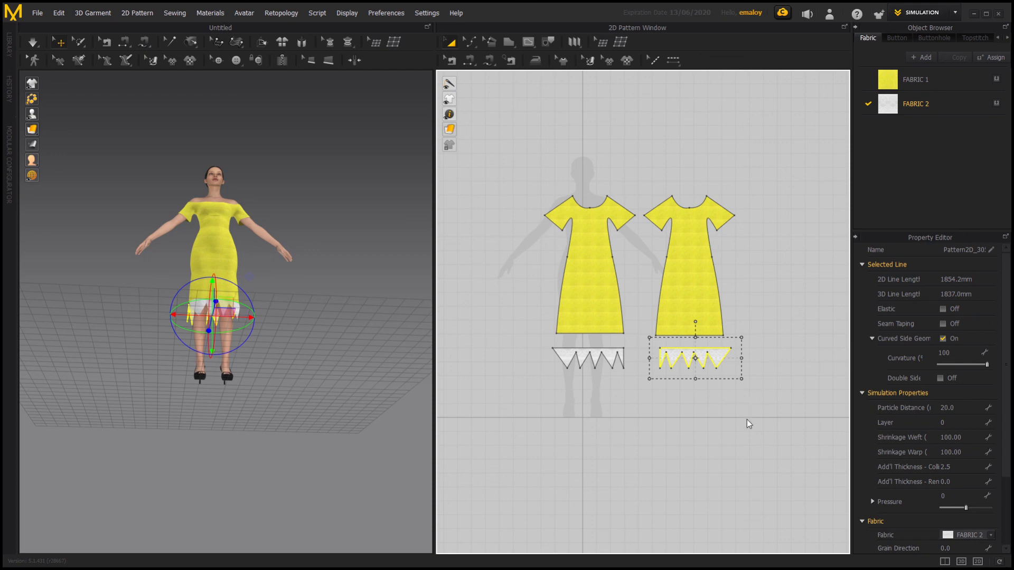
{"action": "key", "text": "ctrl+g"}
{"action": "right_click_drag", "start_coordinate": [332, 326], "coordinate": [389, 354]}
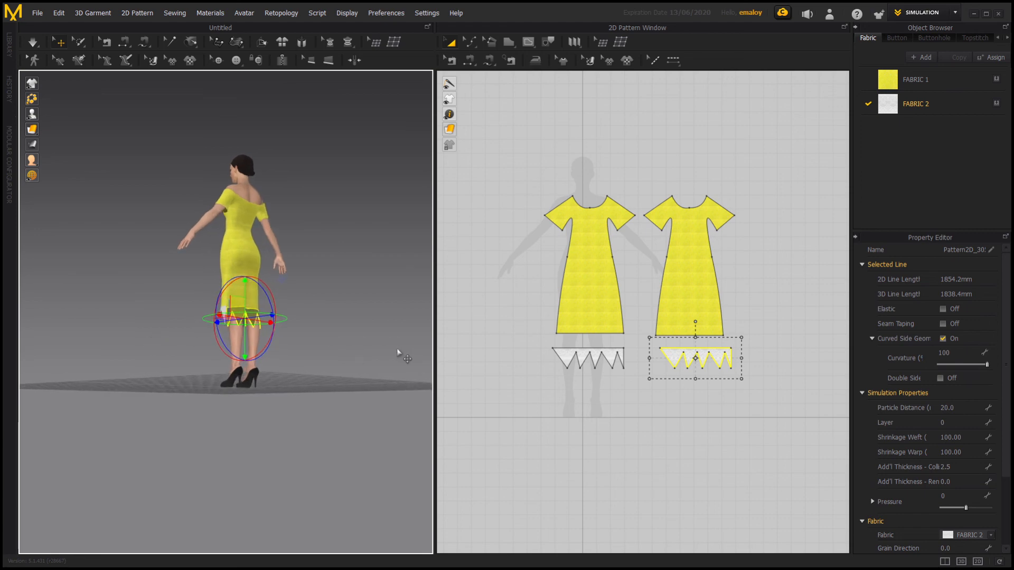
{"action": "left_click", "coordinate": [358, 342]}
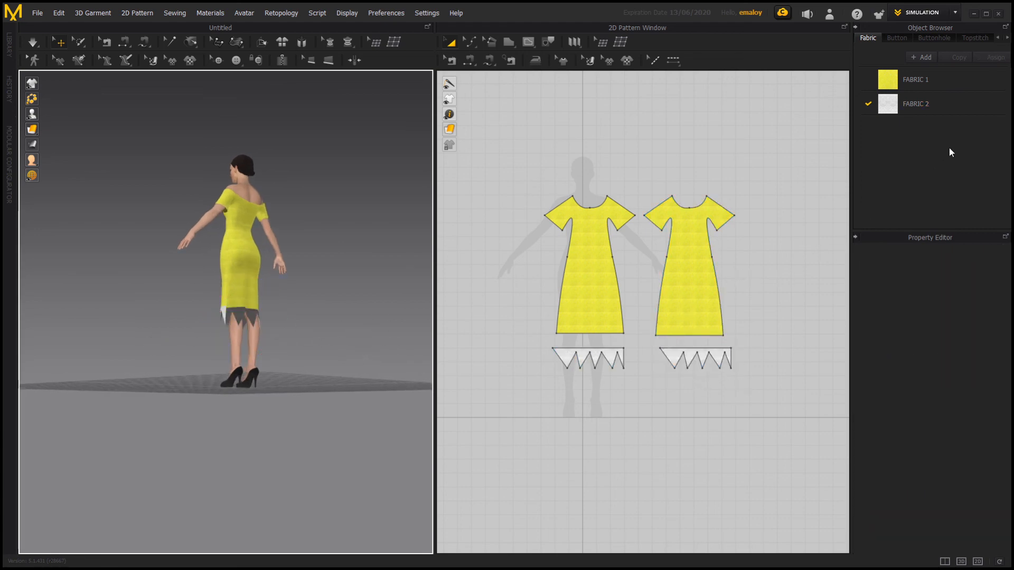
Step: Examine the zigzag hem up close, the whole dress from front and back, and the lace texture on the back
{"action": "scroll", "coordinate": [275, 402], "scroll_direction": "up", "scroll_amount": 5}
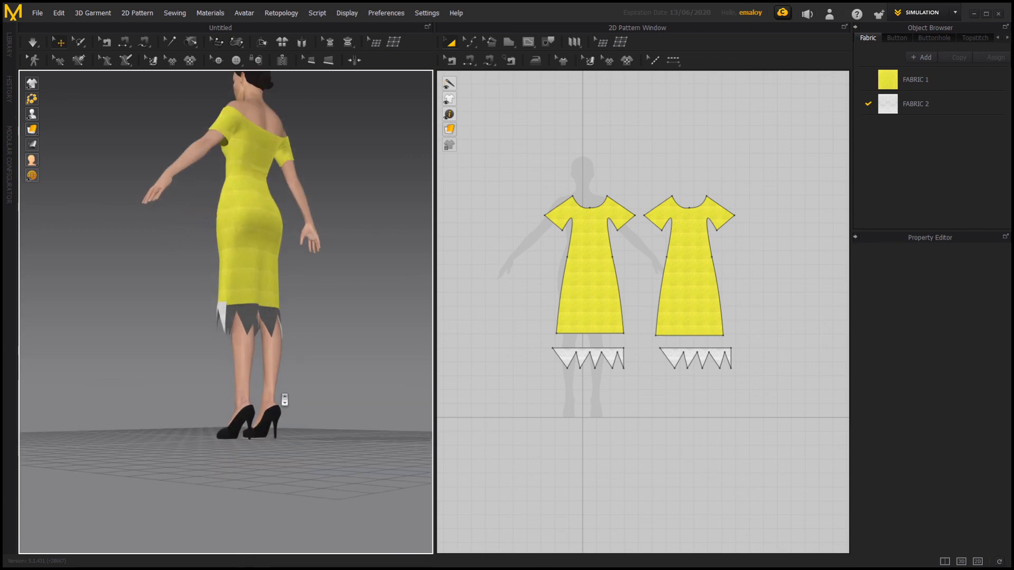
{"action": "scroll", "coordinate": [286, 400], "scroll_direction": "up", "scroll_amount": 2}
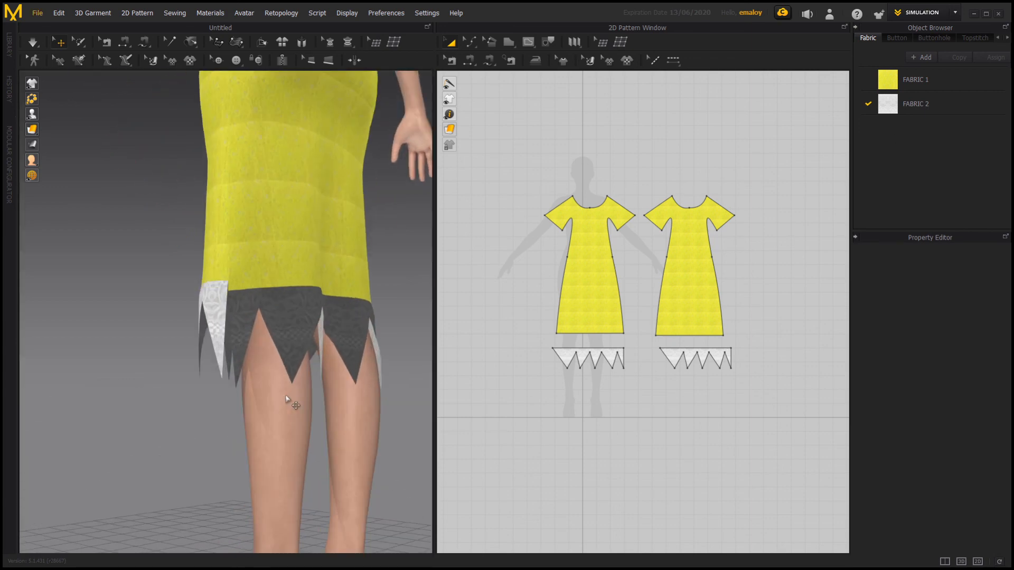
{"action": "right_click_drag", "start_coordinate": [305, 328], "coordinate": [189, 335]}
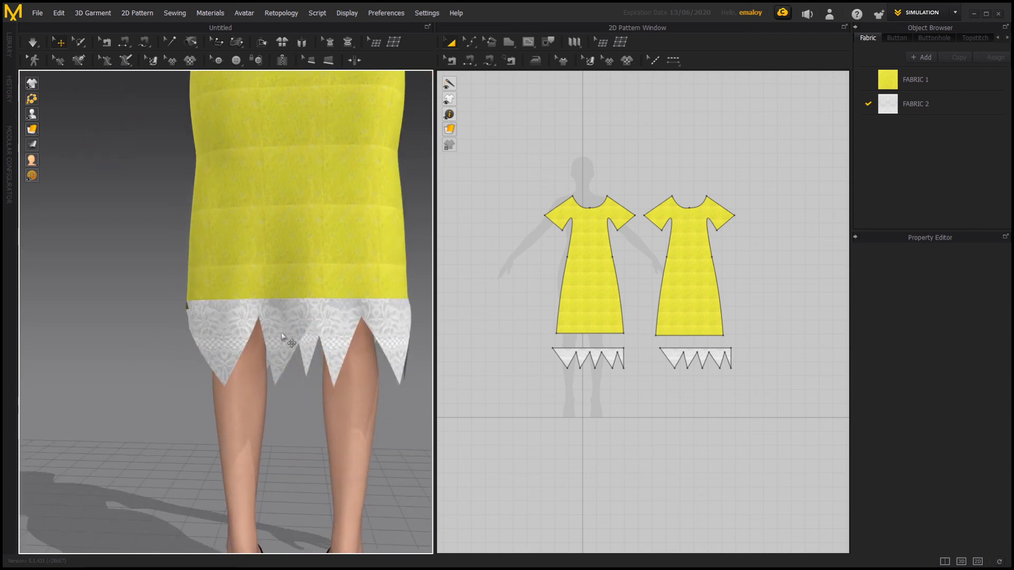
{"action": "scroll", "coordinate": [315, 302], "scroll_direction": "down", "scroll_amount": 2}
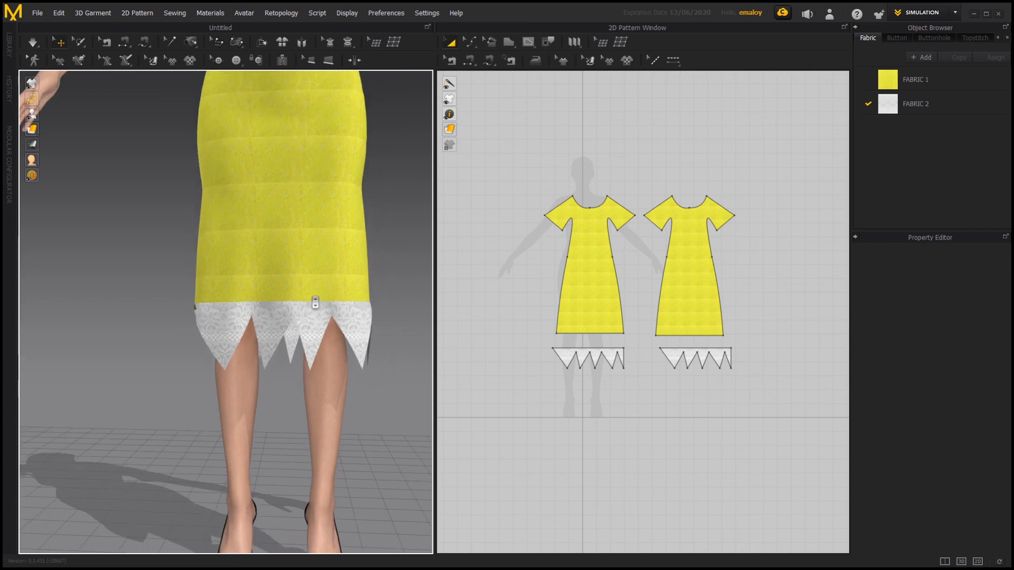
{"action": "scroll", "coordinate": [315, 302], "scroll_direction": "down", "scroll_amount": 5}
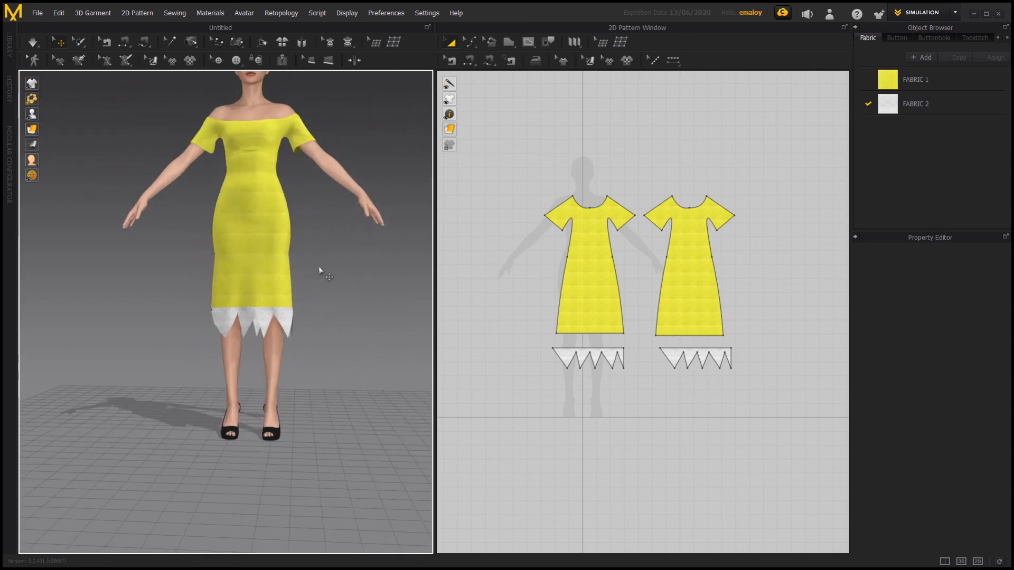
{"action": "scroll", "coordinate": [303, 272], "scroll_direction": "up", "scroll_amount": 2}
{"action": "middle_click_drag", "start_coordinate": [303, 271], "coordinate": [304, 327]}
{"action": "scroll", "coordinate": [307, 327], "scroll_direction": "up", "scroll_amount": 6}
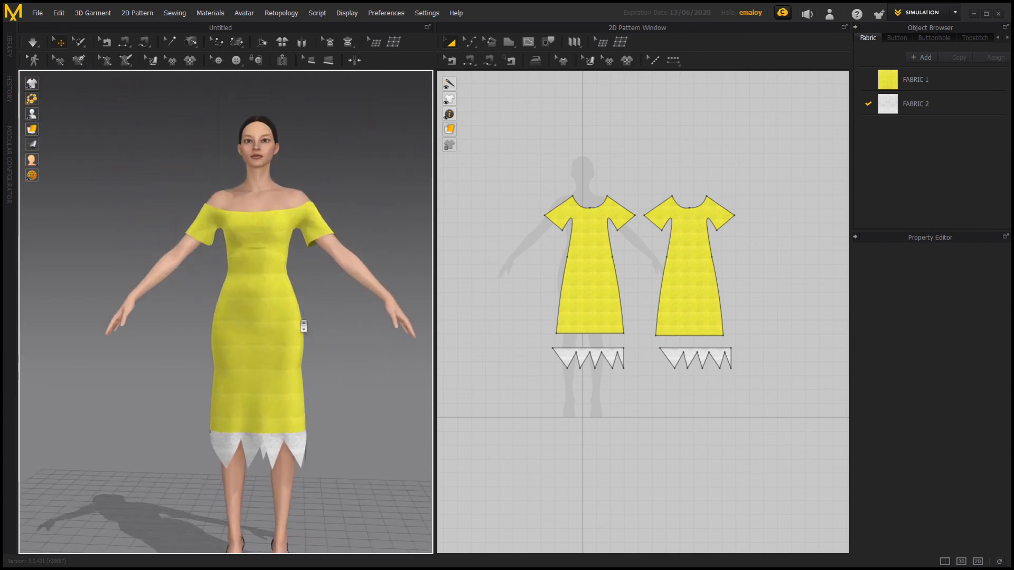
{"action": "right_click_drag", "start_coordinate": [332, 316], "coordinate": [137, 317]}
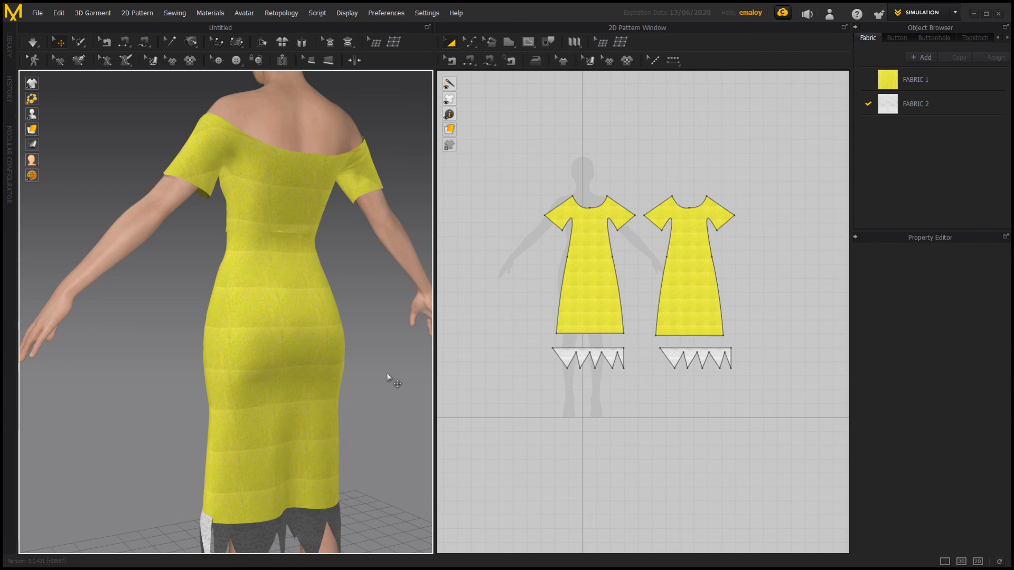
{"action": "right_click_drag", "start_coordinate": [390, 378], "coordinate": [306, 350]}
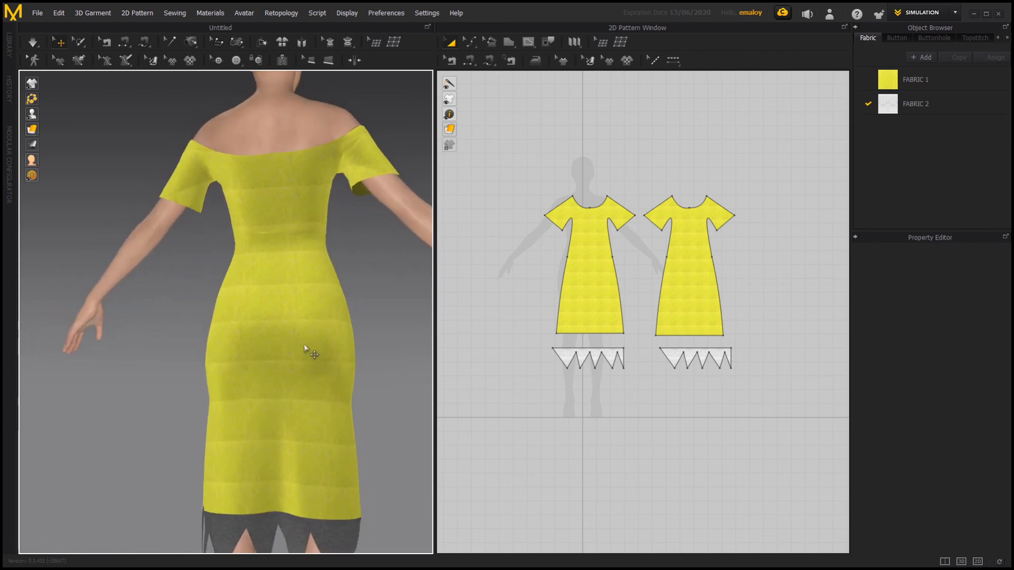
{"action": "scroll", "coordinate": [305, 350], "scroll_direction": "up", "scroll_amount": 10}
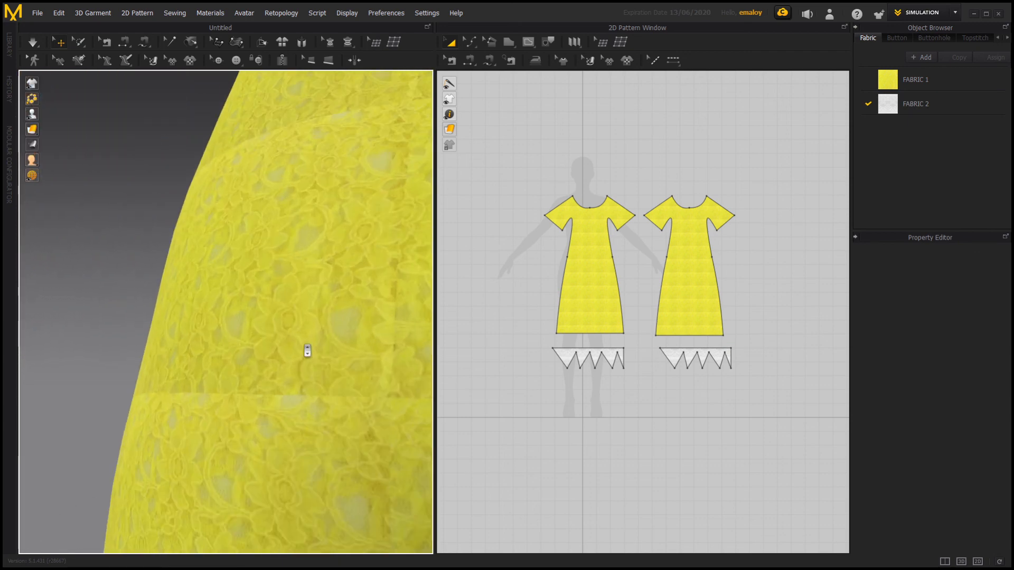
{"action": "scroll", "coordinate": [308, 351], "scroll_direction": "down", "scroll_amount": 5}
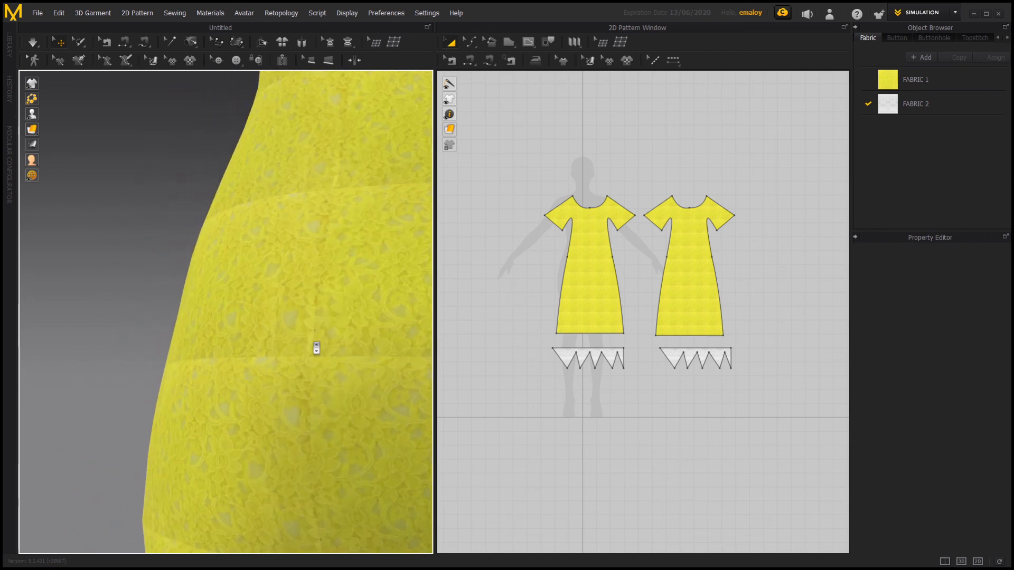
{"action": "scroll", "coordinate": [317, 348], "scroll_direction": "down", "scroll_amount": 10}
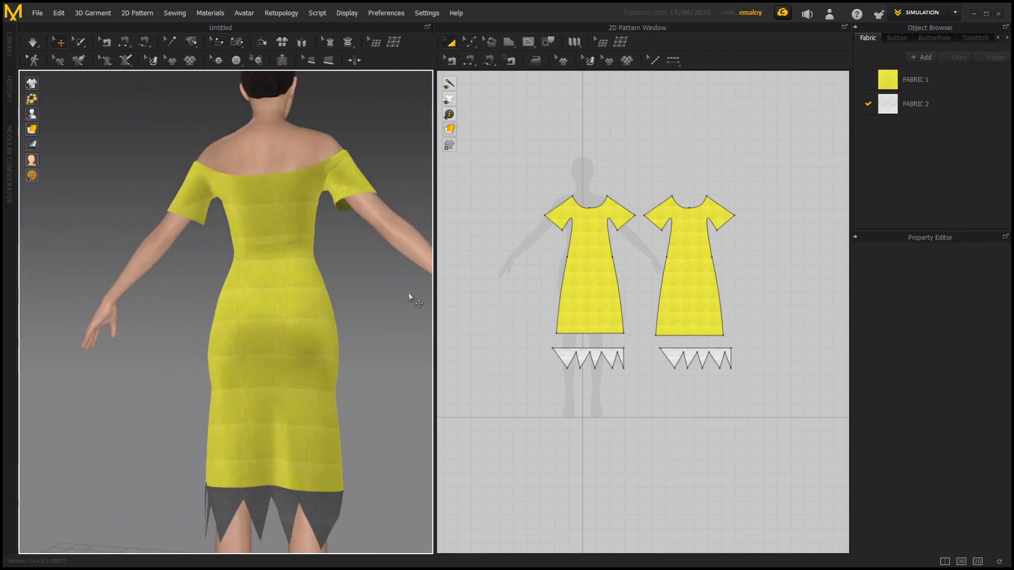
{"action": "mouse_move", "coordinate": [458, 118]}
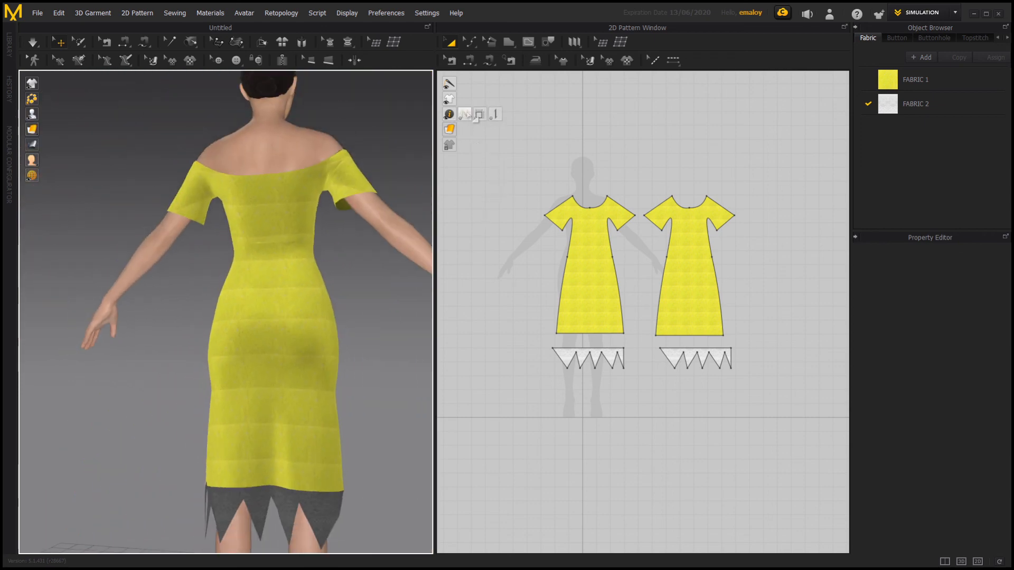
Step: Show the line lengths on the 2D patterns and check the dress on the avatar from the front
{"action": "left_click", "coordinate": [493, 115]}
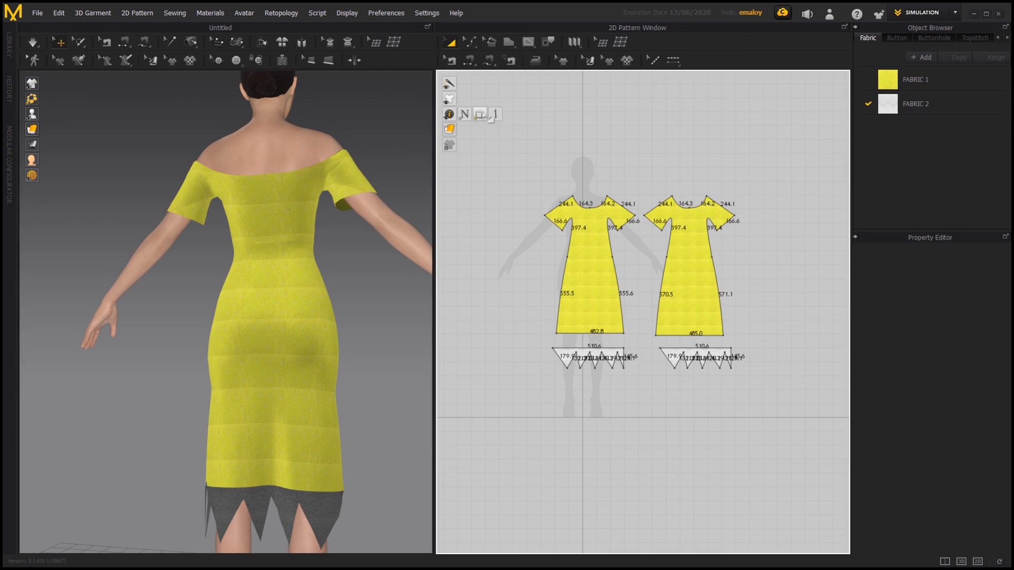
{"action": "left_click", "coordinate": [295, 172]}
{"action": "right_click_drag", "start_coordinate": [296, 172], "coordinate": [217, 188]}
{"action": "scroll", "coordinate": [252, 191], "scroll_direction": "down", "scroll_amount": 3}
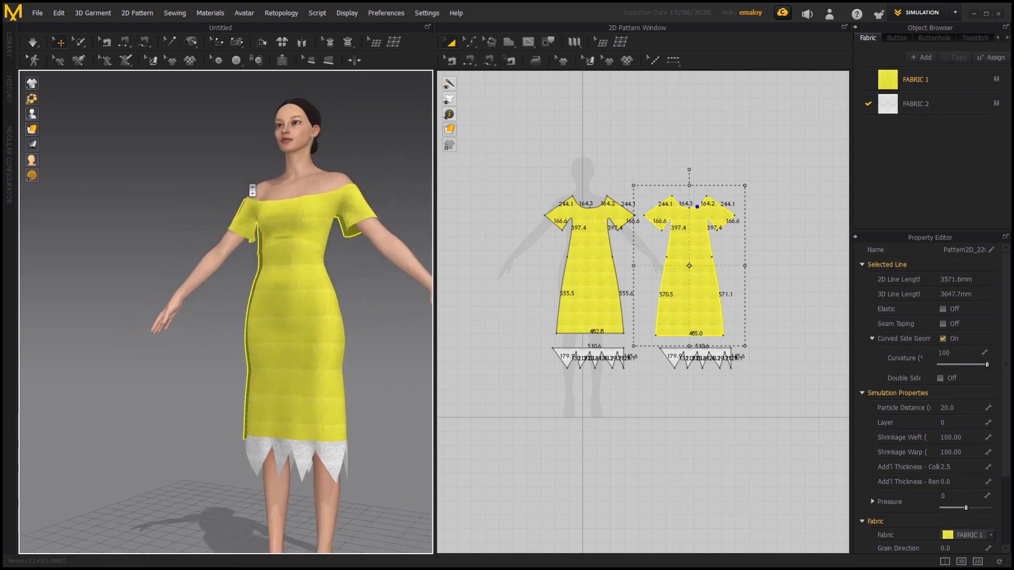
{"action": "right_click_drag", "start_coordinate": [188, 224], "coordinate": [229, 214]}
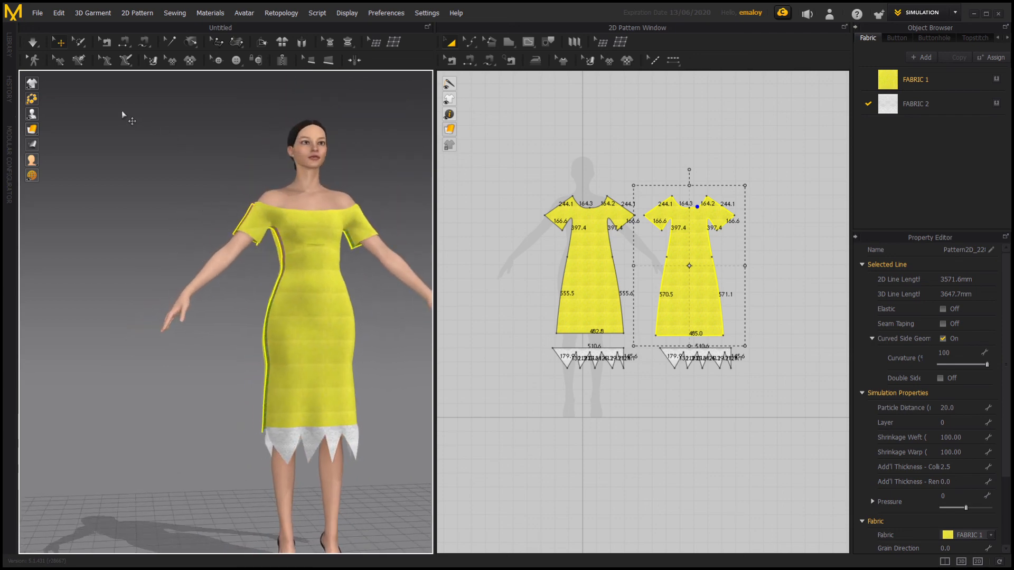
Step: Run the garment simulation, hide the avatar, and view the deselected dress on its own
{"action": "left_click", "coordinate": [33, 42]}
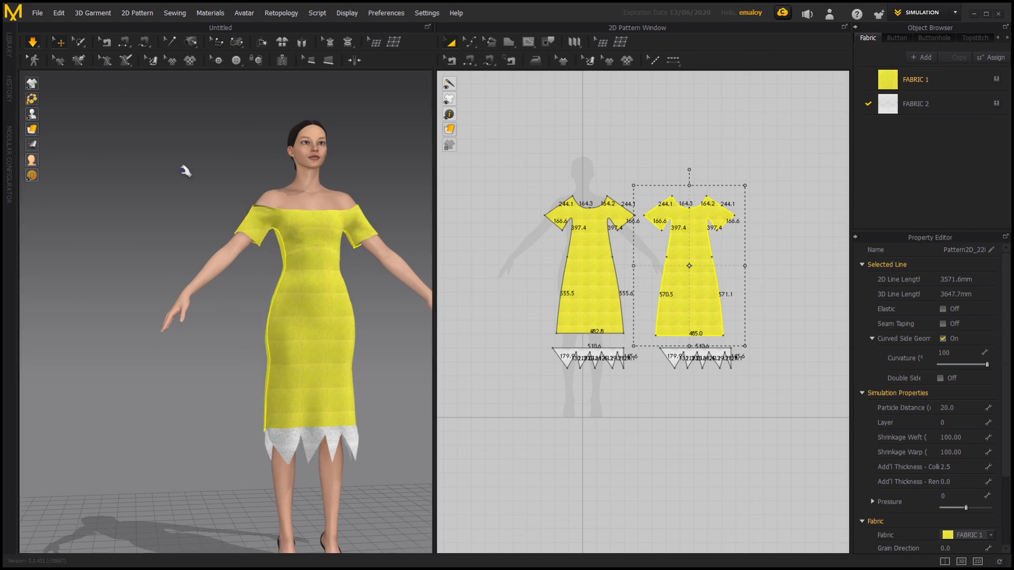
{"action": "right_click_drag", "start_coordinate": [323, 250], "coordinate": [278, 246]}
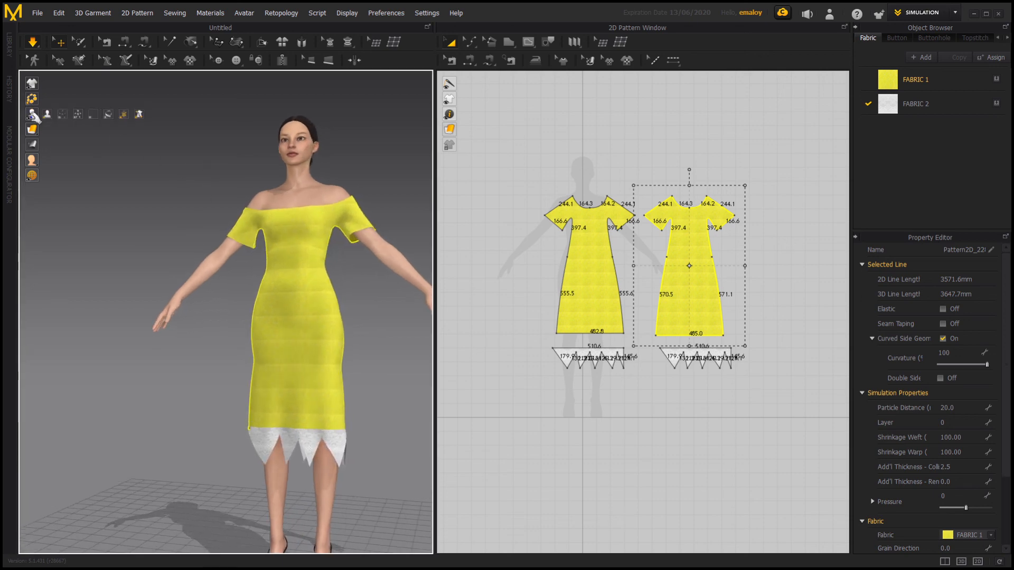
{"action": "left_click", "coordinate": [47, 114]}
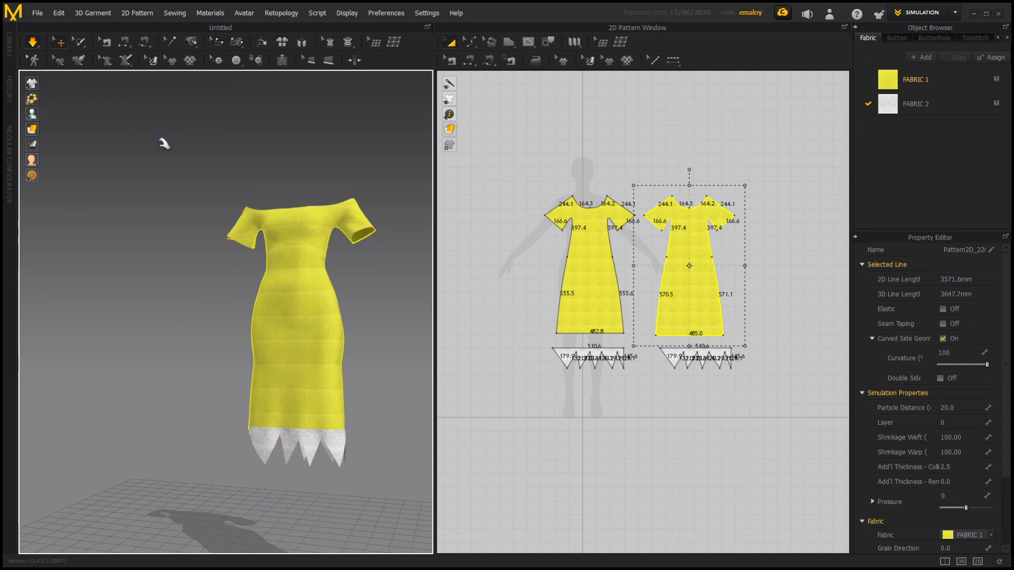
{"action": "left_click", "coordinate": [220, 175]}
{"action": "right_click_drag", "start_coordinate": [220, 174], "coordinate": [407, 240]}
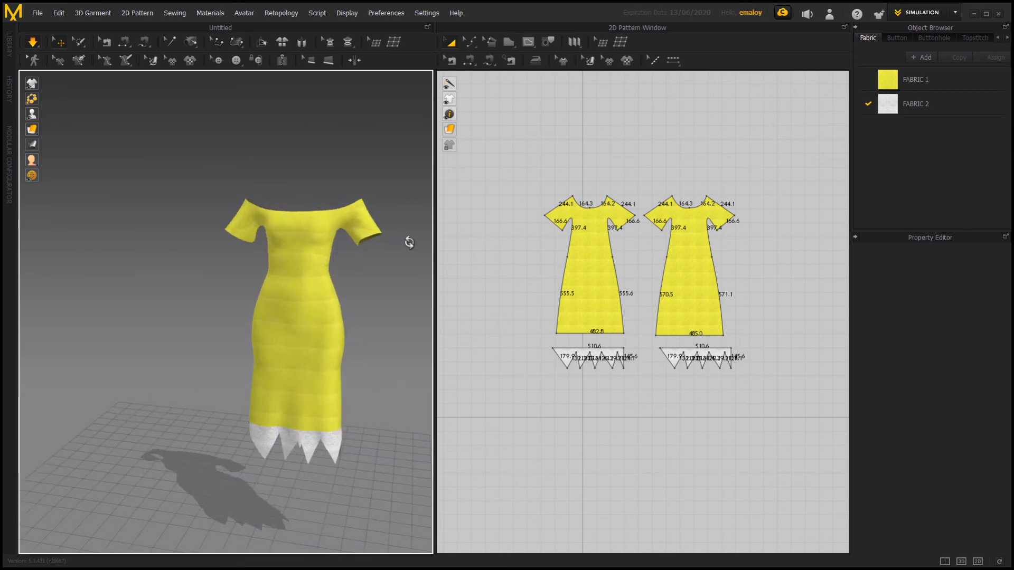